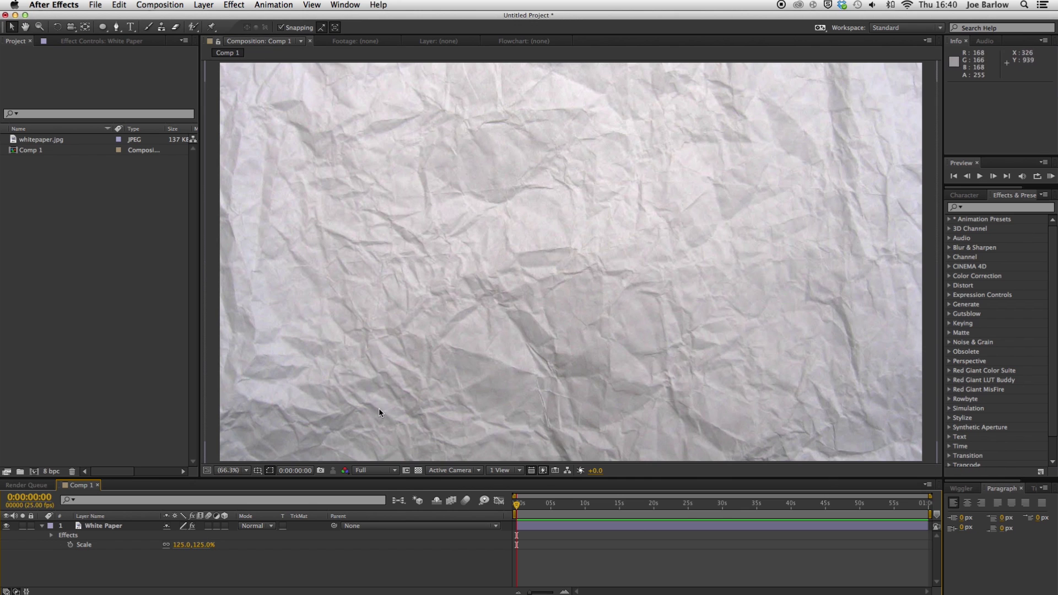
# Step: Create a new black solid layer named Outline above White Paper
pyautogui.moveTo(521, 510); pyautogui.dragTo(496, 514)
pyautogui.click(204, 5)
pyautogui.moveTo(239, 19)
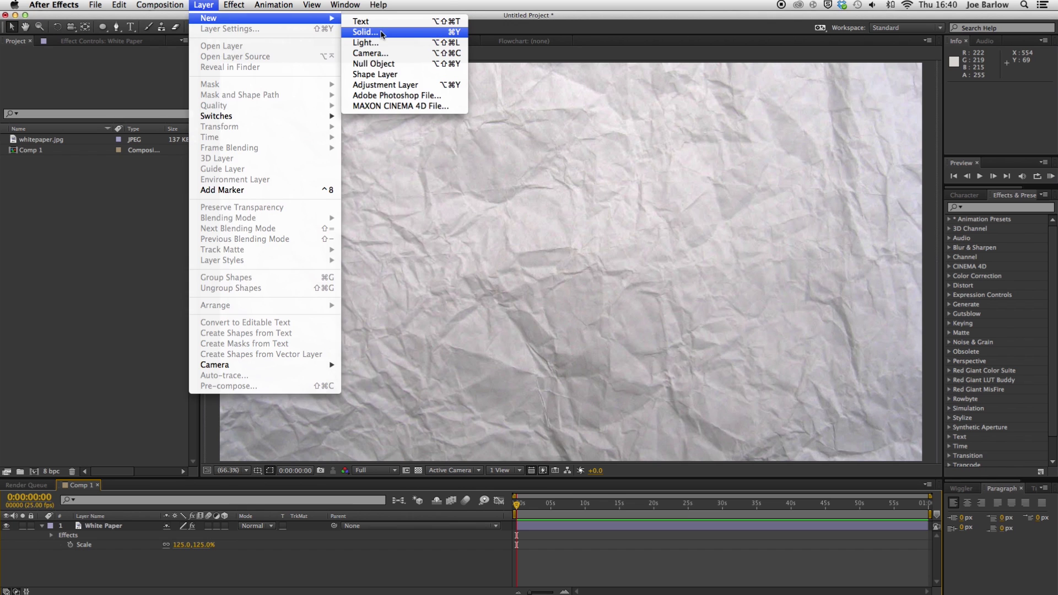
pyautogui.click(381, 32)
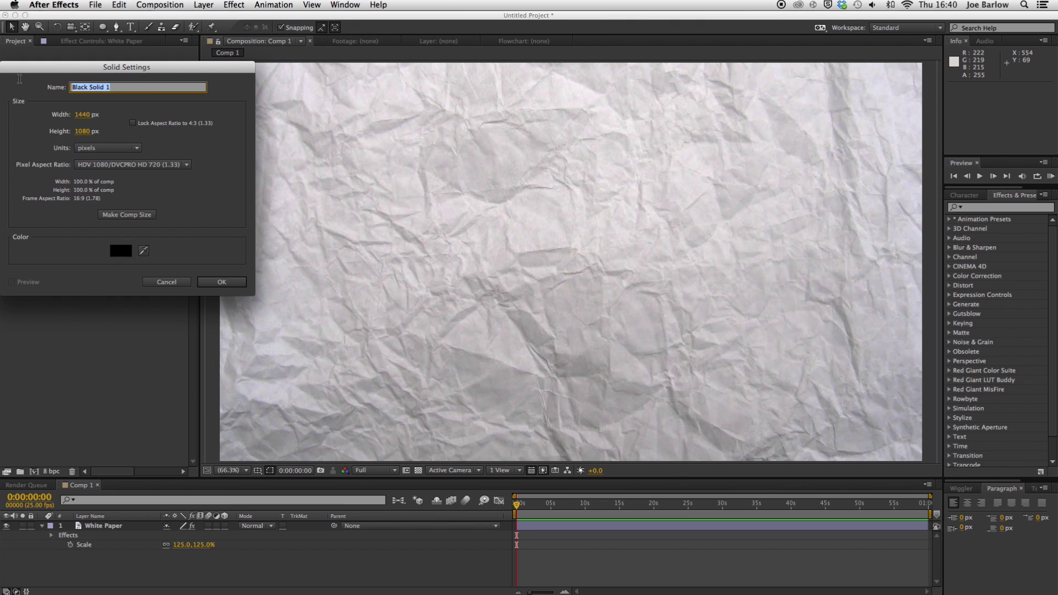
pyautogui.write('Outline')
pyautogui.press('Return')
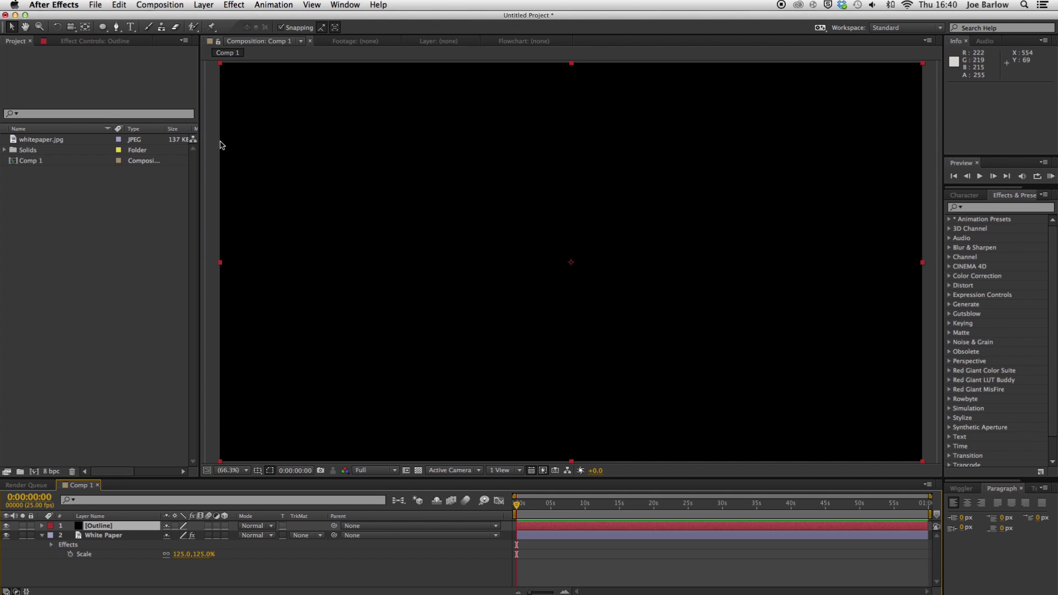
# Step: Draw an ellipse mask as a circle in the centre of the Outline layer
pyautogui.click(76, 27)
pyautogui.click(102, 26)
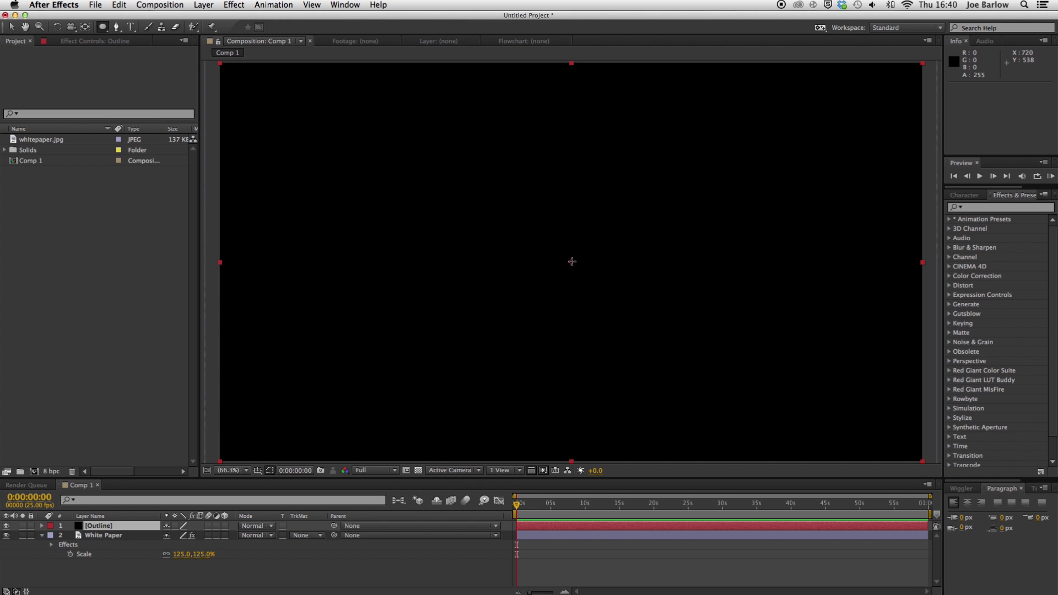
pyautogui.click(570, 262)
pyautogui.moveTo(570, 263); pyautogui.dragTo(657, 363)
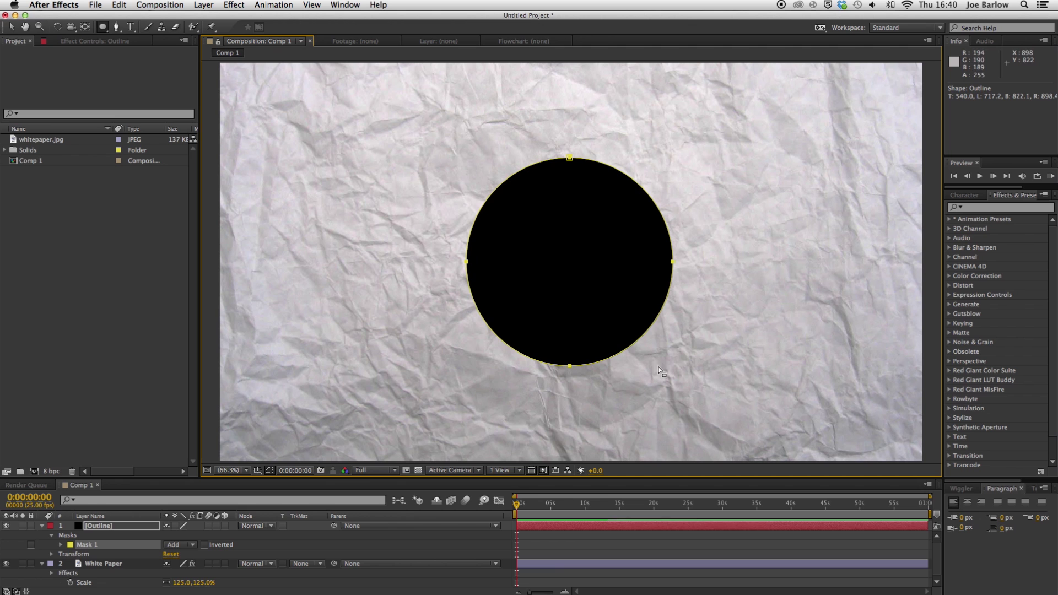
pyautogui.click(11, 27)
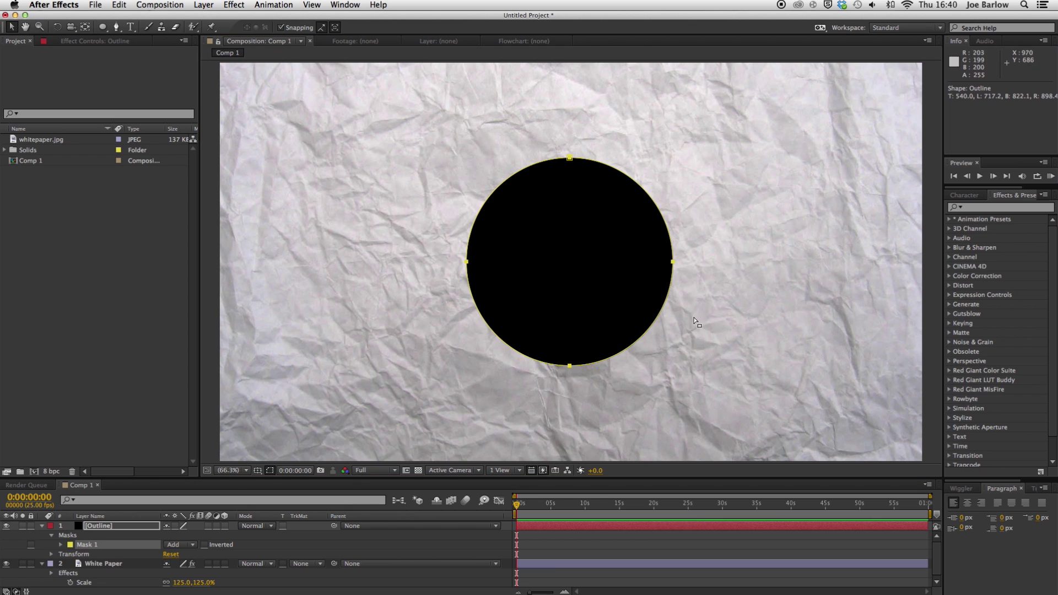
pyautogui.doubleClick(668, 237)
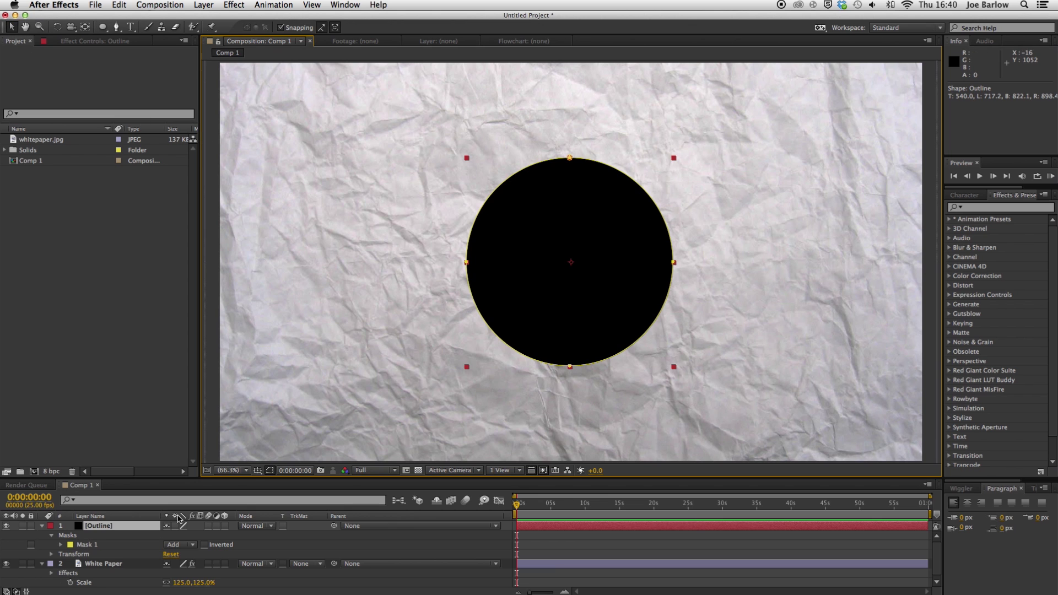
# Step: Duplicate the Outline layer, rename the copy Solid, and hide it
pyautogui.click(105, 527)
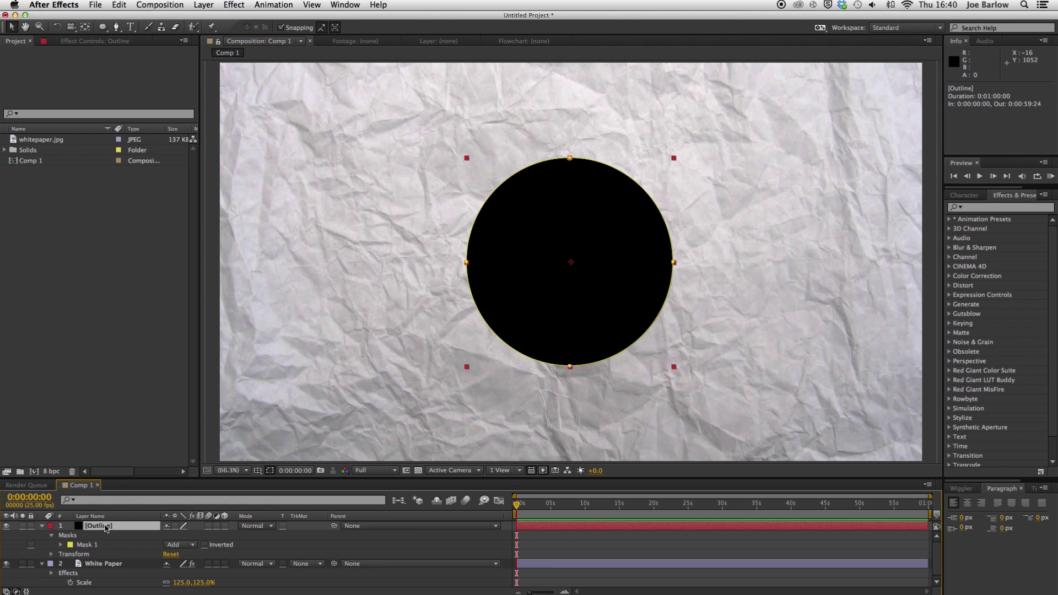
pyautogui.press('super+d')
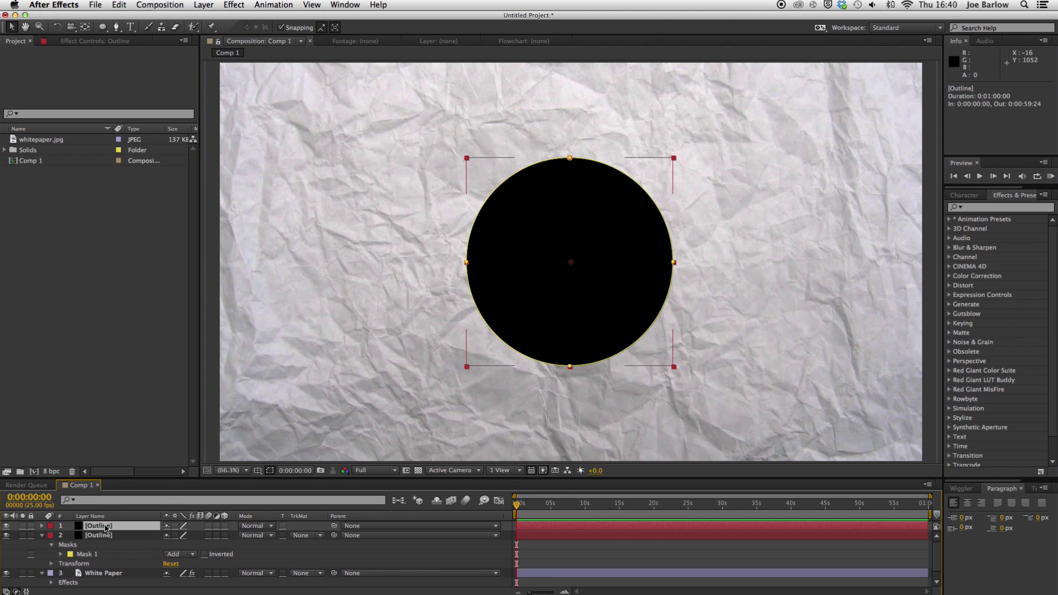
pyautogui.click(102, 536)
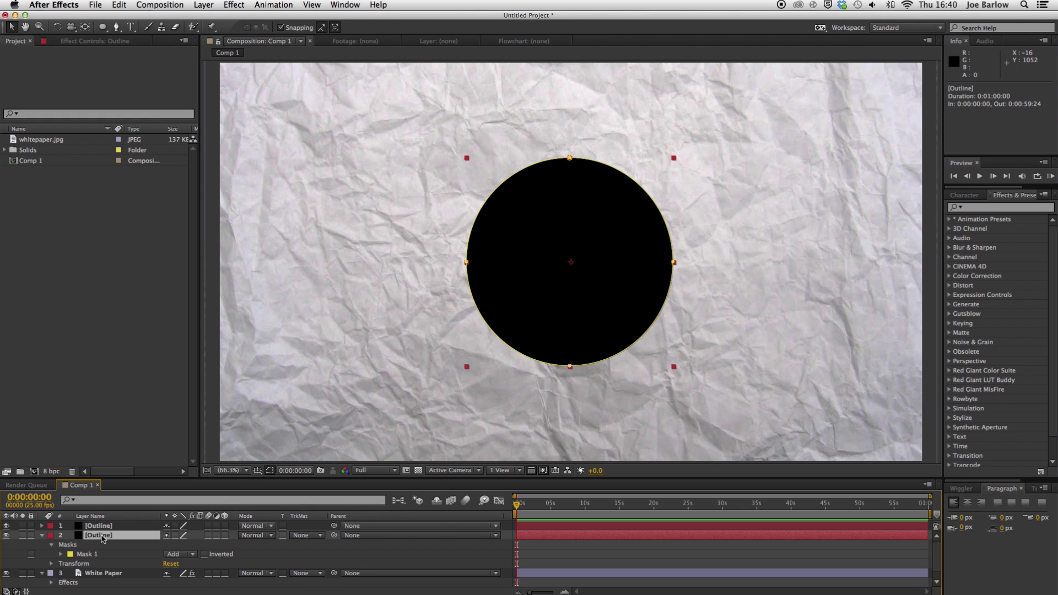
pyautogui.press('Return')
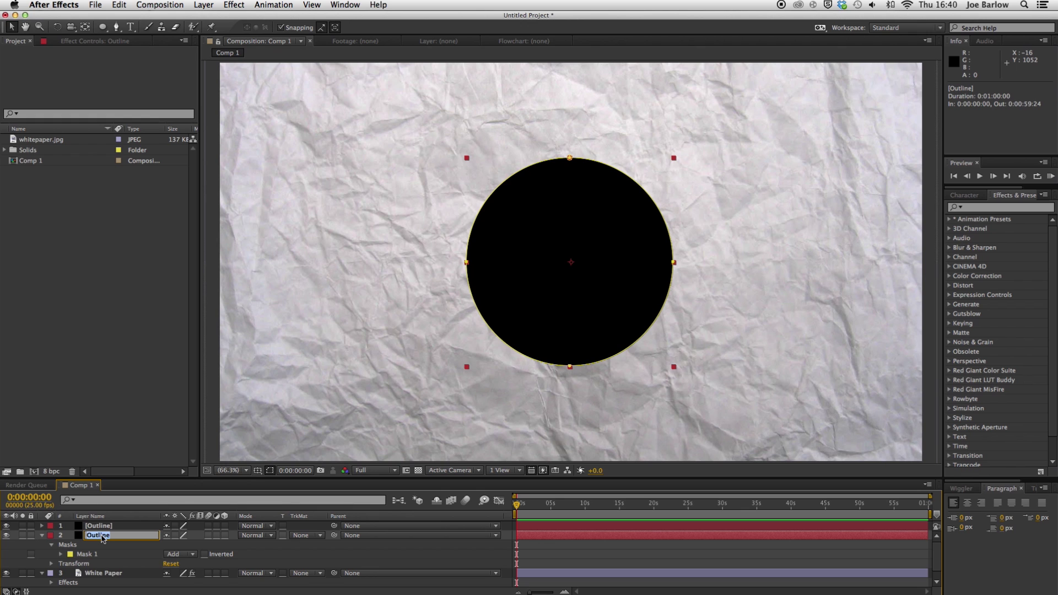
pyautogui.write('Solid')
pyautogui.click(42, 536)
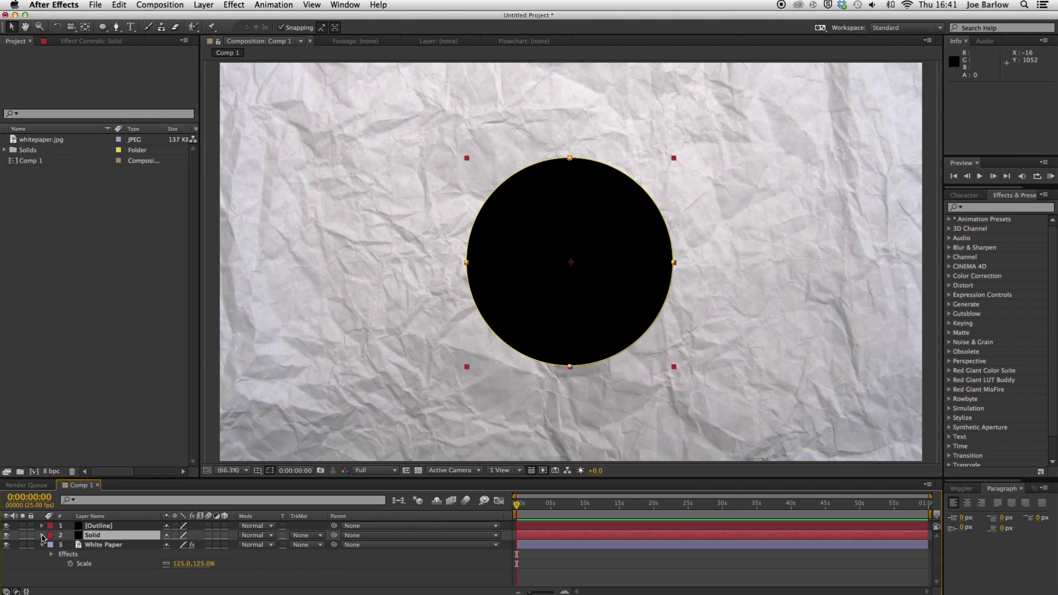
pyautogui.click(6, 535)
pyautogui.click(116, 576)
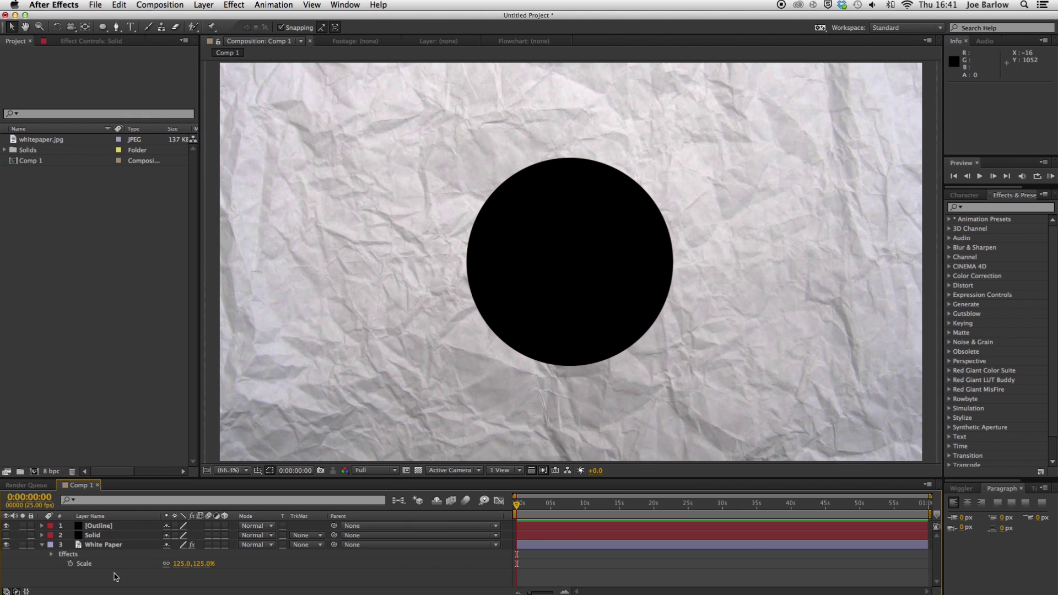
pyautogui.click(119, 527)
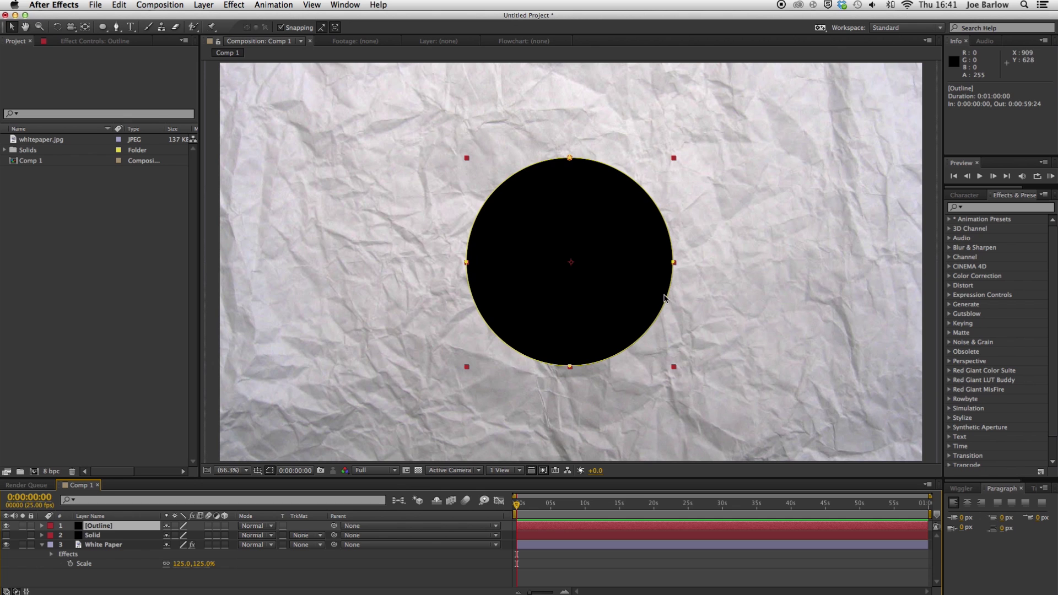
# Step: Apply the Generate > Stroke effect to the Outline layer to trace its circle mask
pyautogui.click(980, 209)
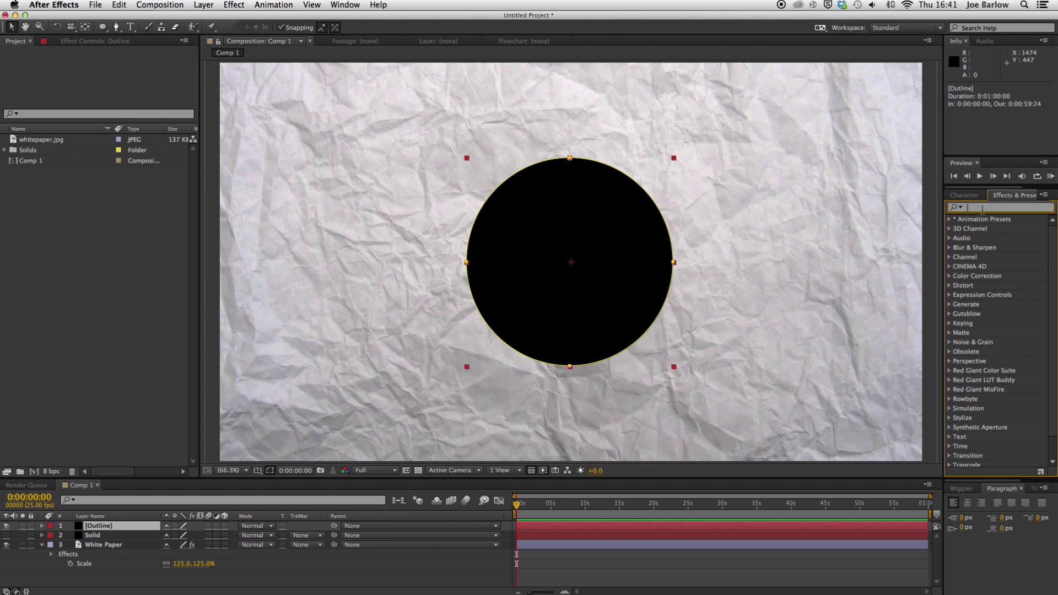
pyautogui.write('st')
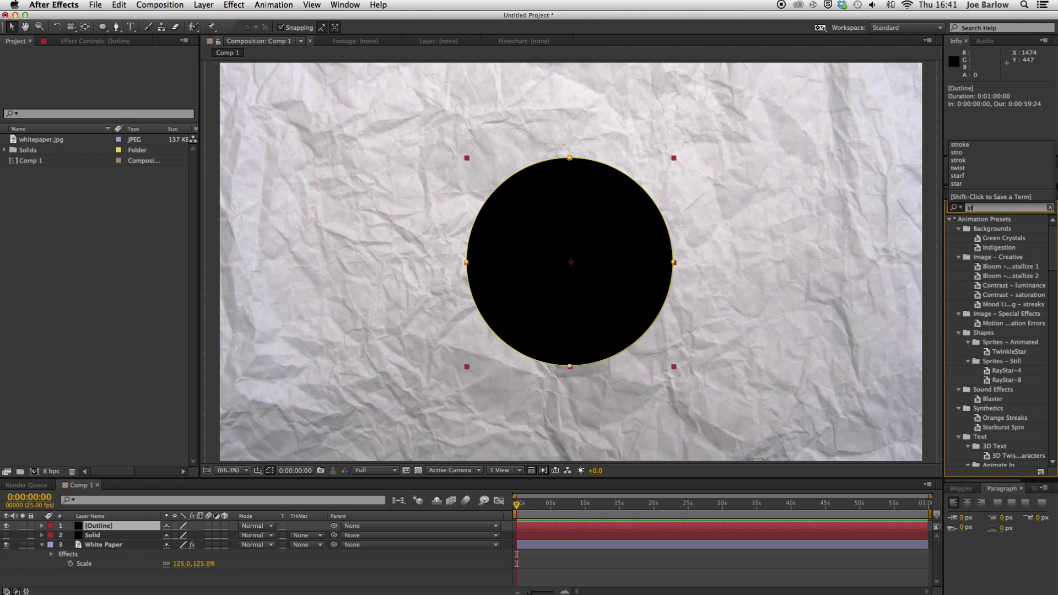
pyautogui.write('roke')
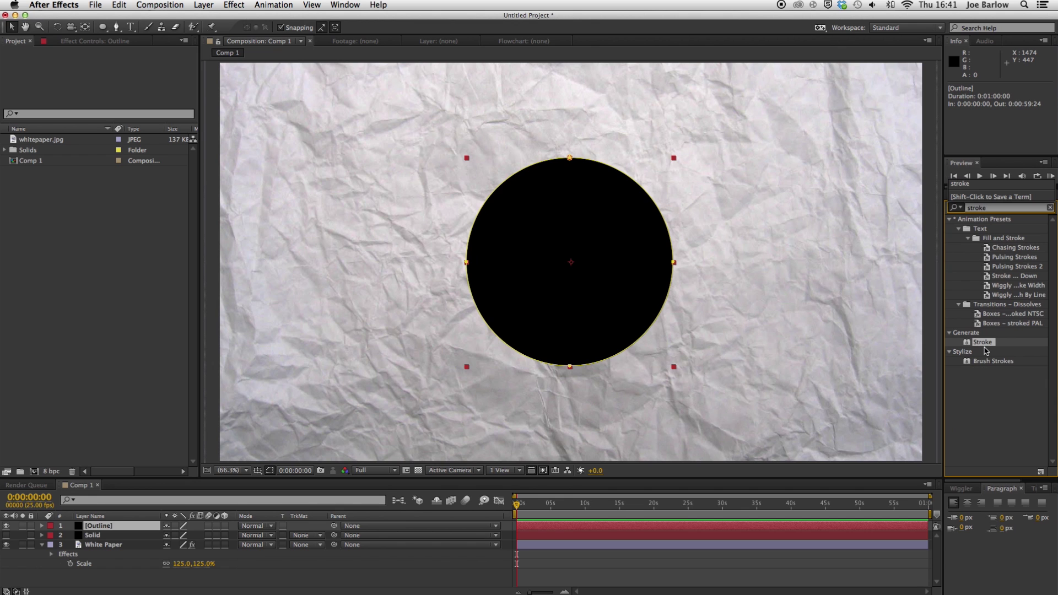
pyautogui.moveTo(986, 349); pyautogui.dragTo(630, 301)
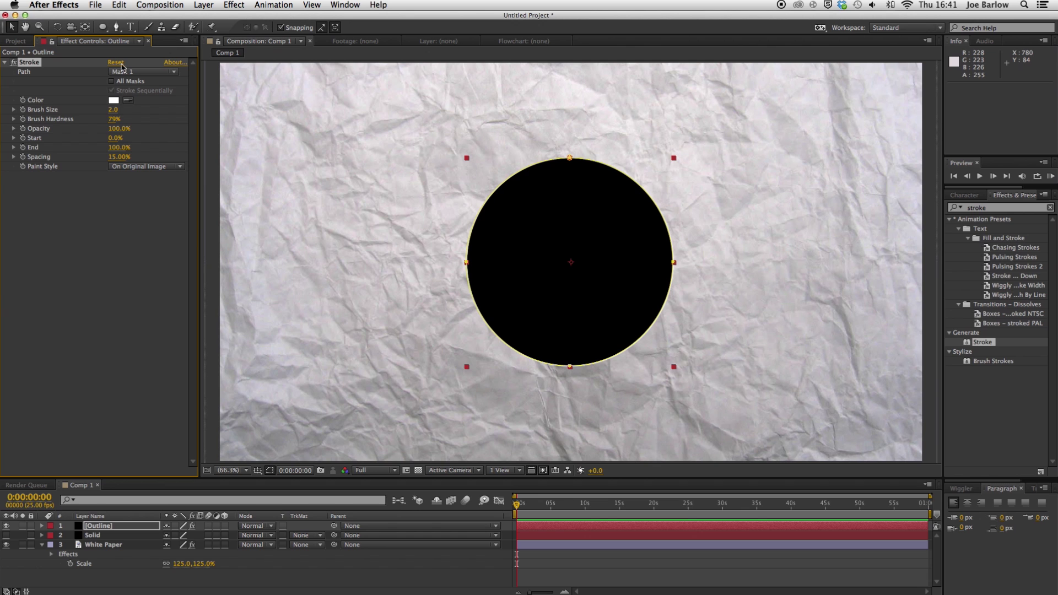
pyautogui.click(112, 214)
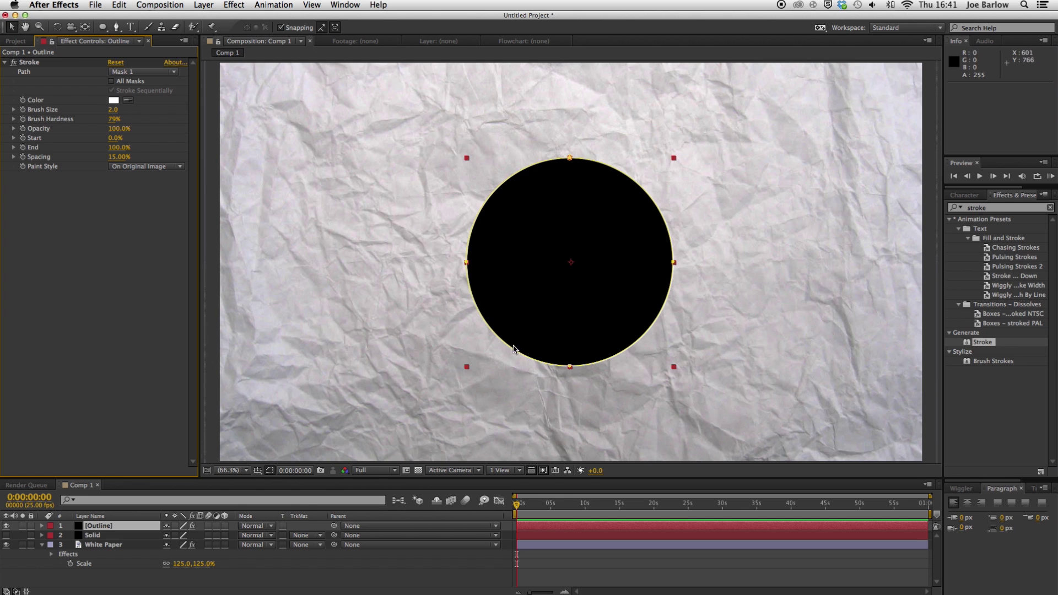
pyautogui.click(303, 337)
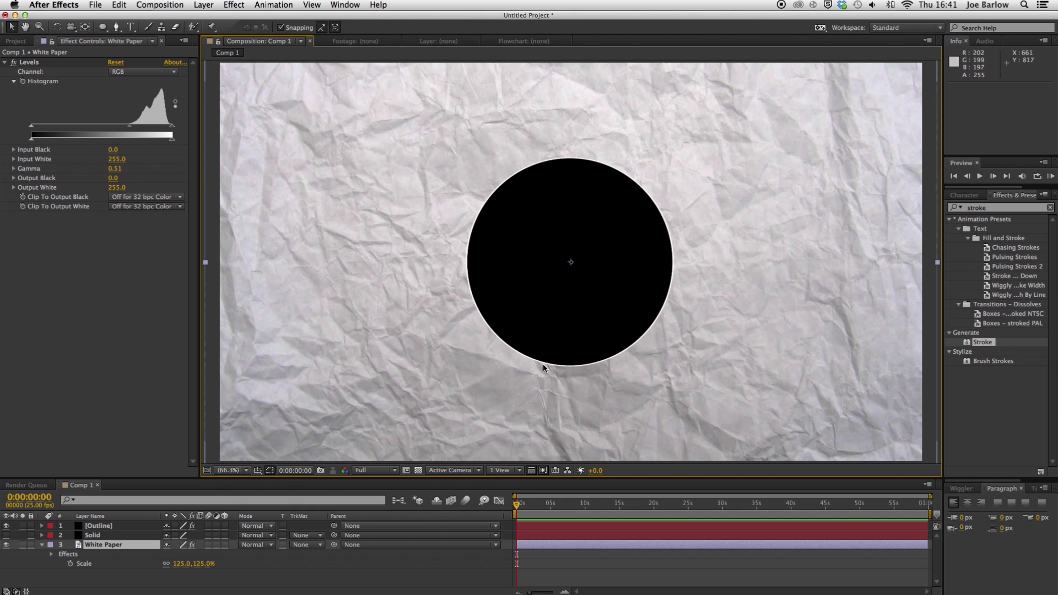
pyautogui.click(121, 529)
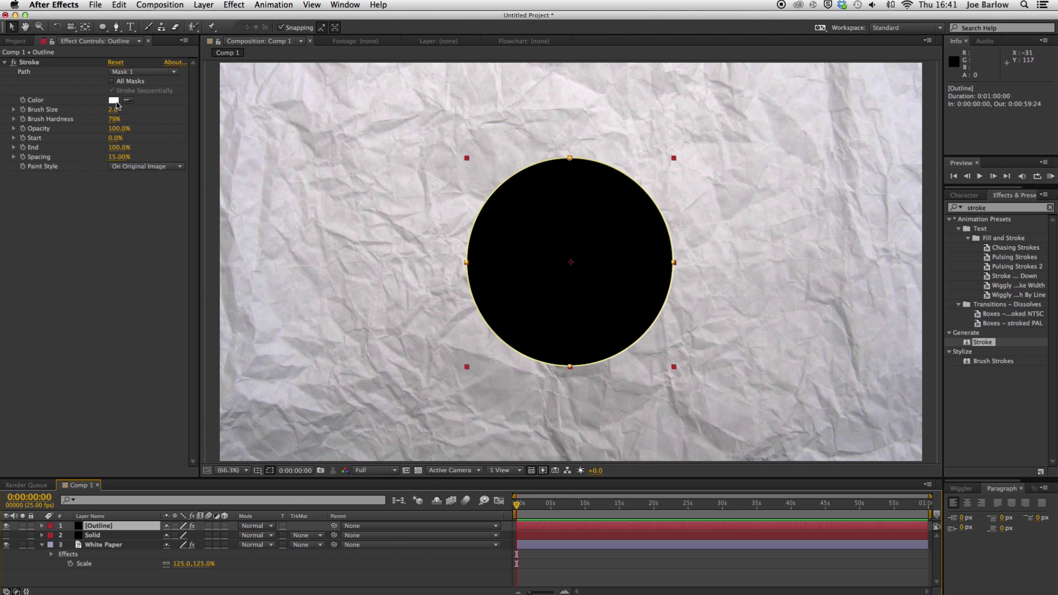
# Step: Make the Outline stroke paint on a transparent background in black
pyautogui.click(146, 166)
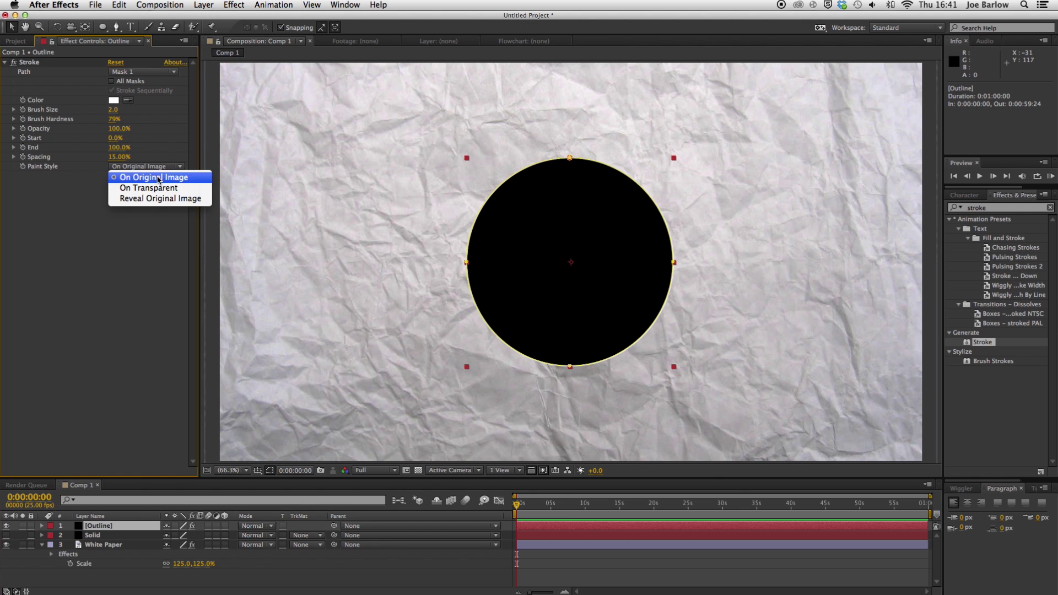
pyautogui.click(154, 187)
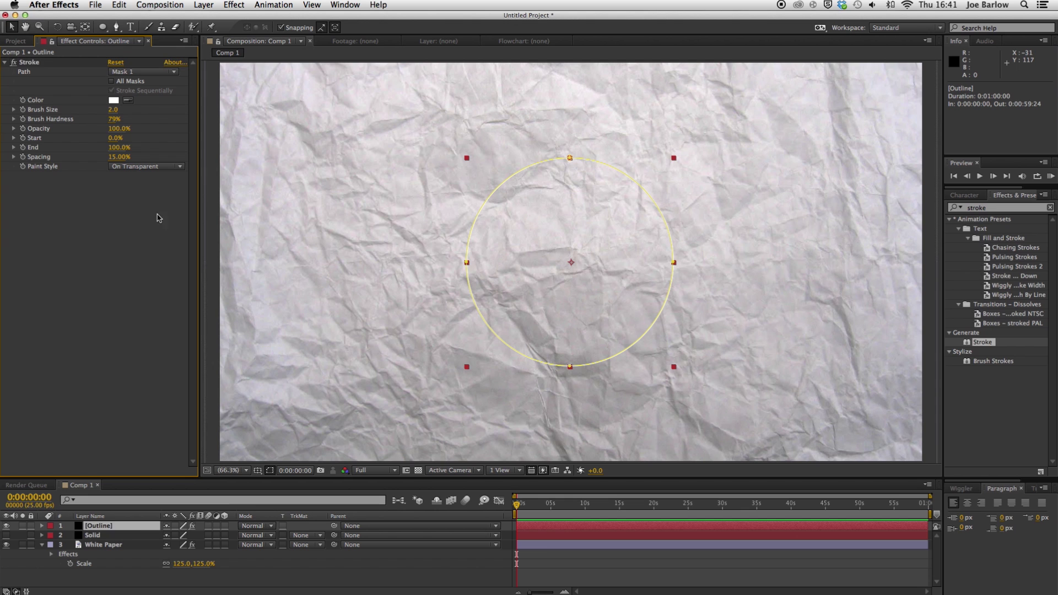
pyautogui.click(373, 275)
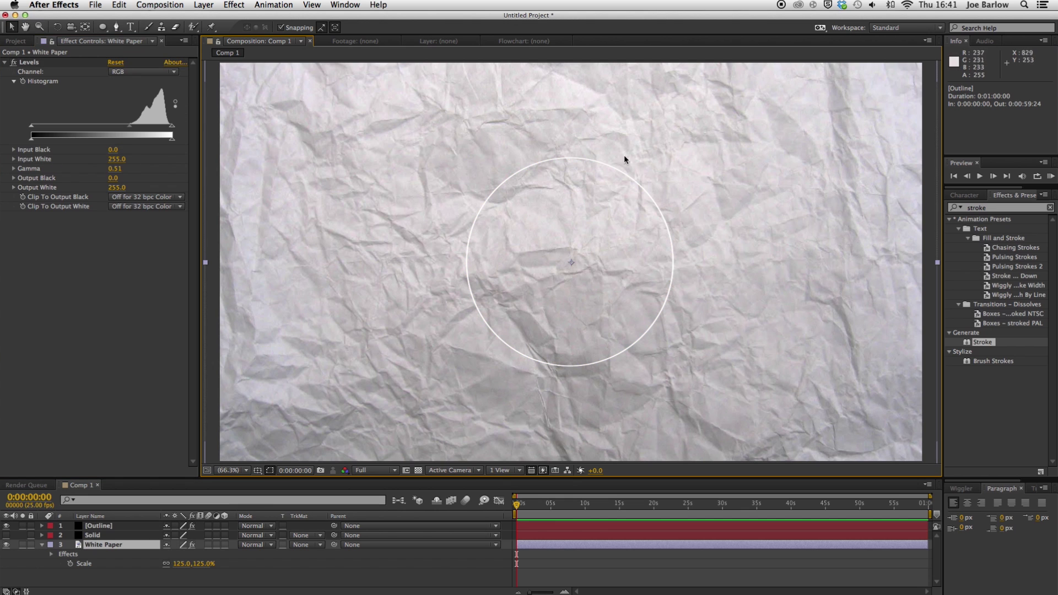
pyautogui.click(491, 308)
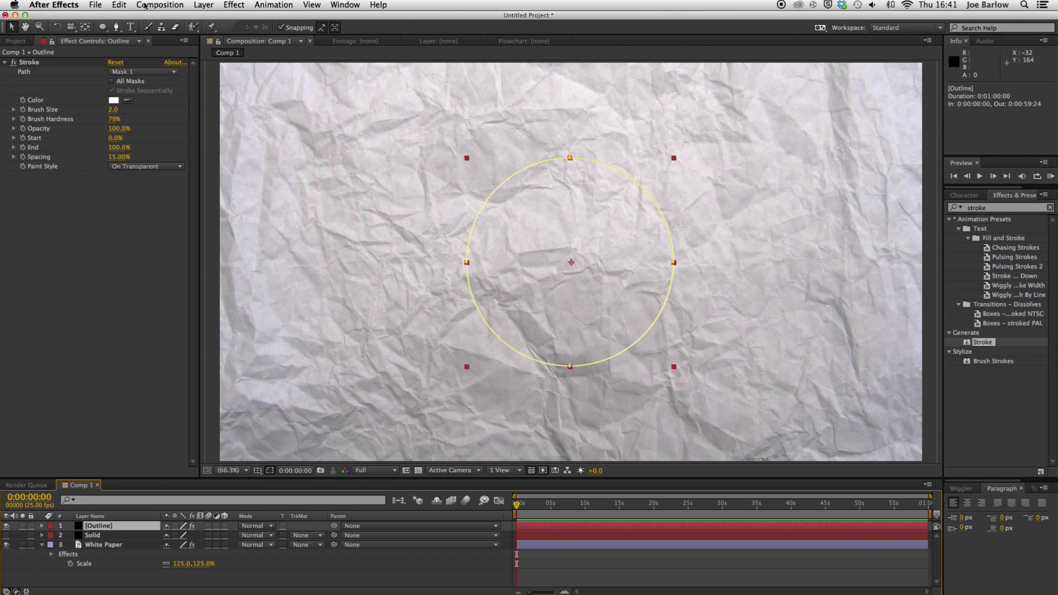
pyautogui.click(115, 100)
pyautogui.moveTo(127, 122); pyautogui.dragTo(188, 253)
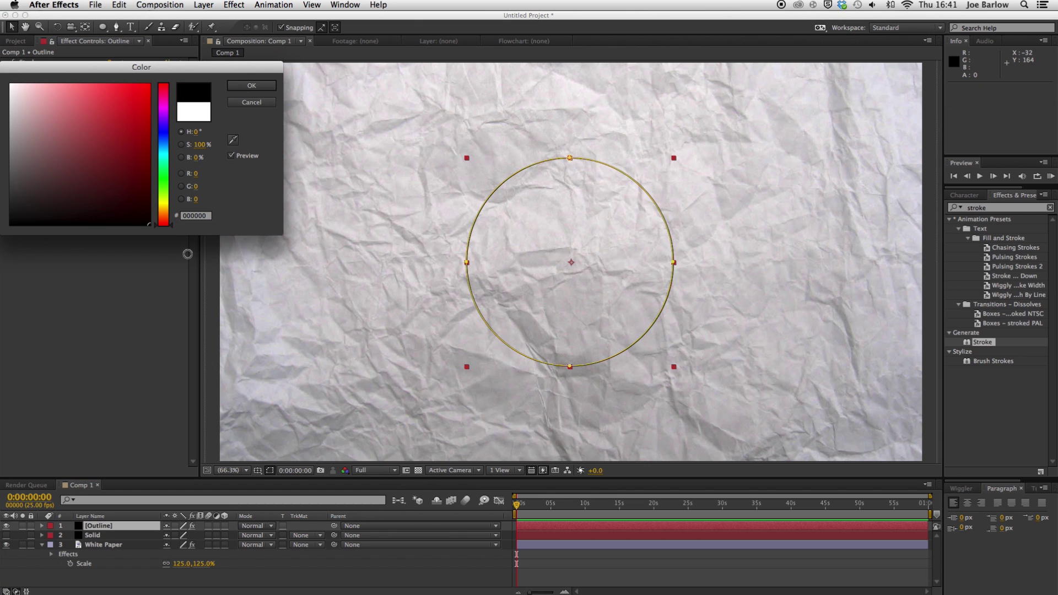
pyautogui.click(248, 92)
pyautogui.click(102, 296)
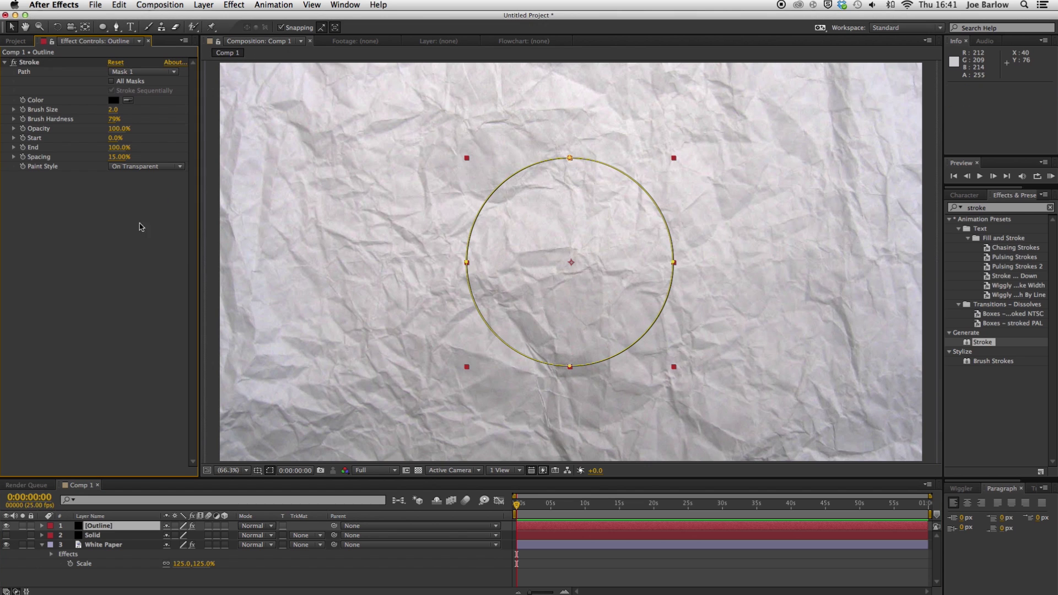
# Step: Set the Outline stroke's brush size to 6, then select the Solid layer
pyautogui.click(113, 111)
pyautogui.press('Return')
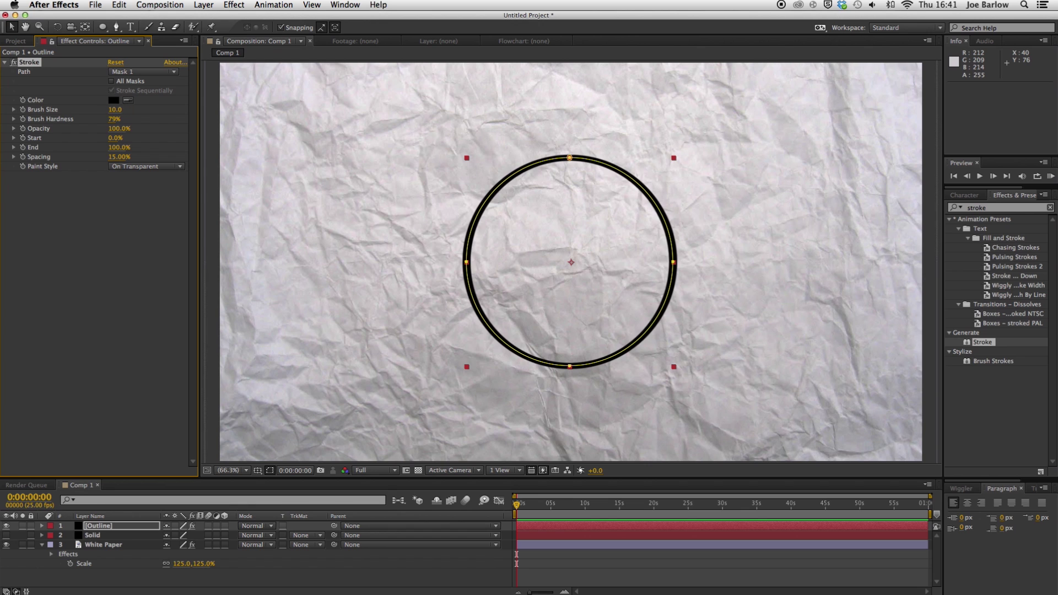
pyautogui.click(114, 112)
pyautogui.write('6')
pyautogui.press('Return')
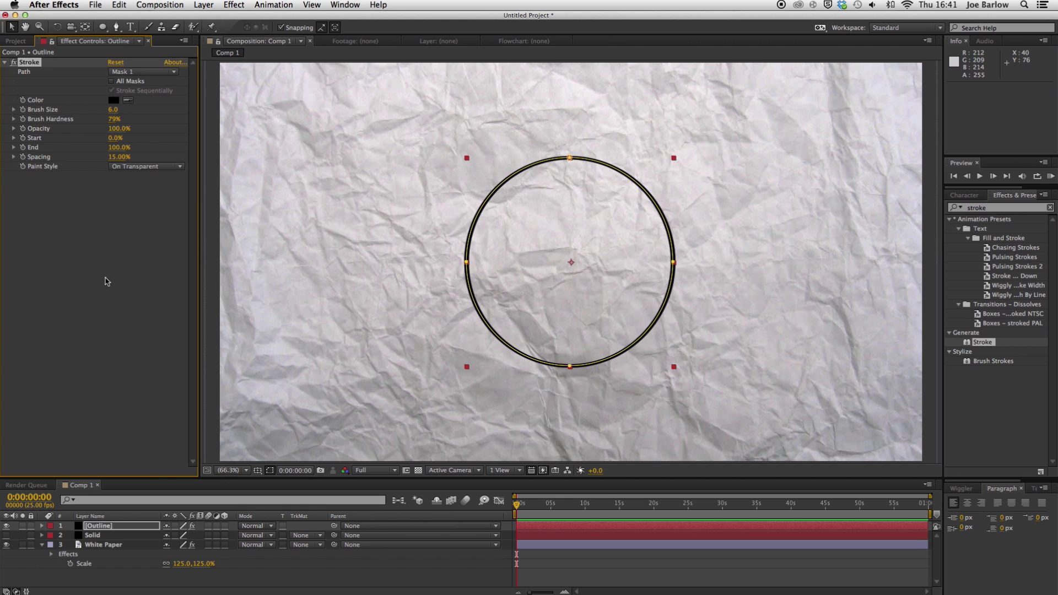
pyautogui.click(270, 187)
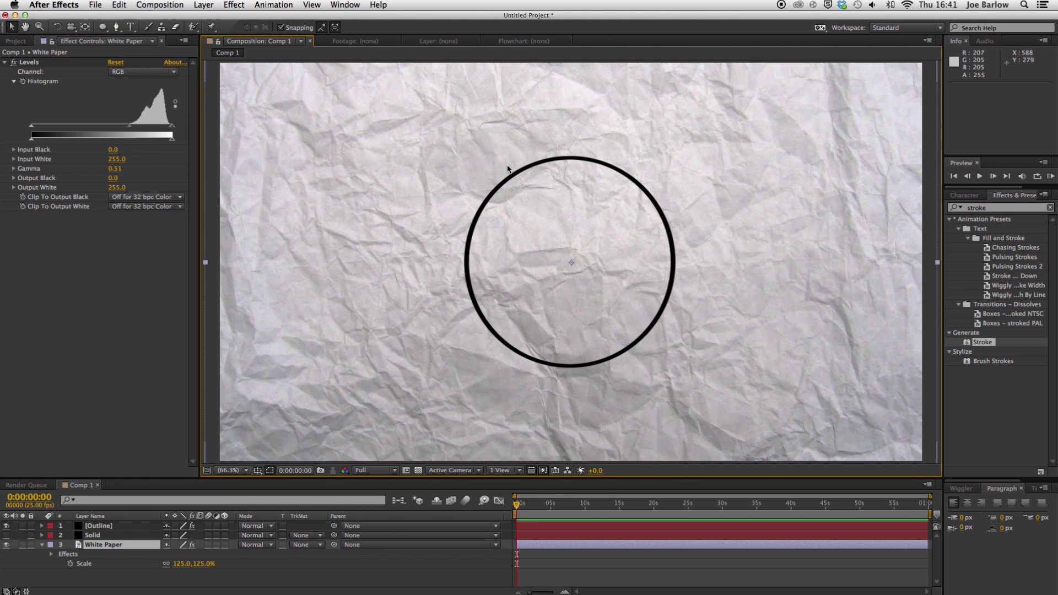
pyautogui.click(129, 526)
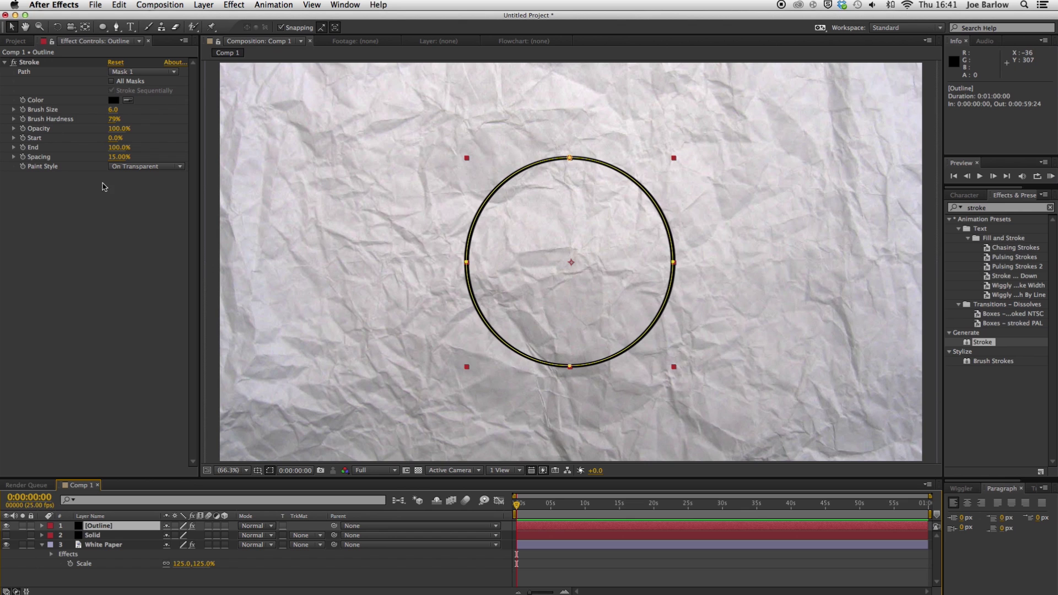
pyautogui.click(102, 221)
pyautogui.click(89, 536)
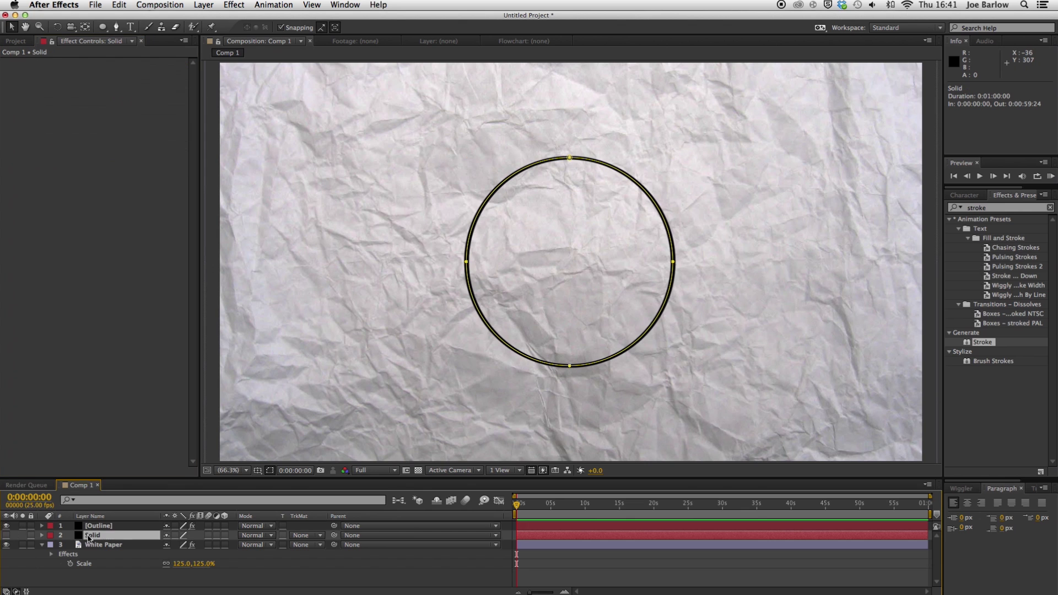
# Step: Unhide the Solid layer and apply the Generate > Scribble effect to it
pyautogui.click(6, 535)
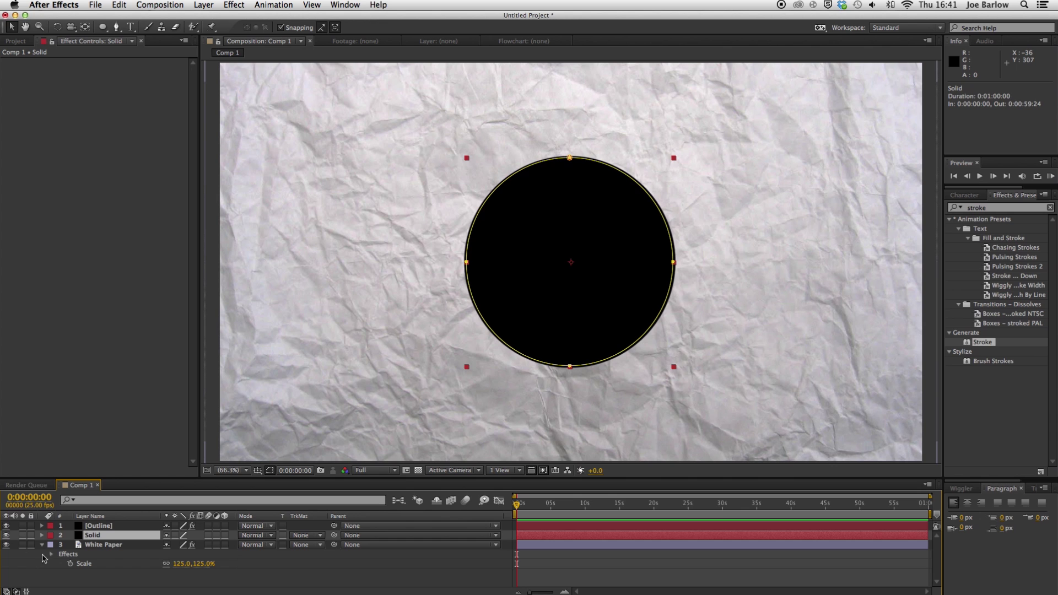
pyautogui.click(81, 576)
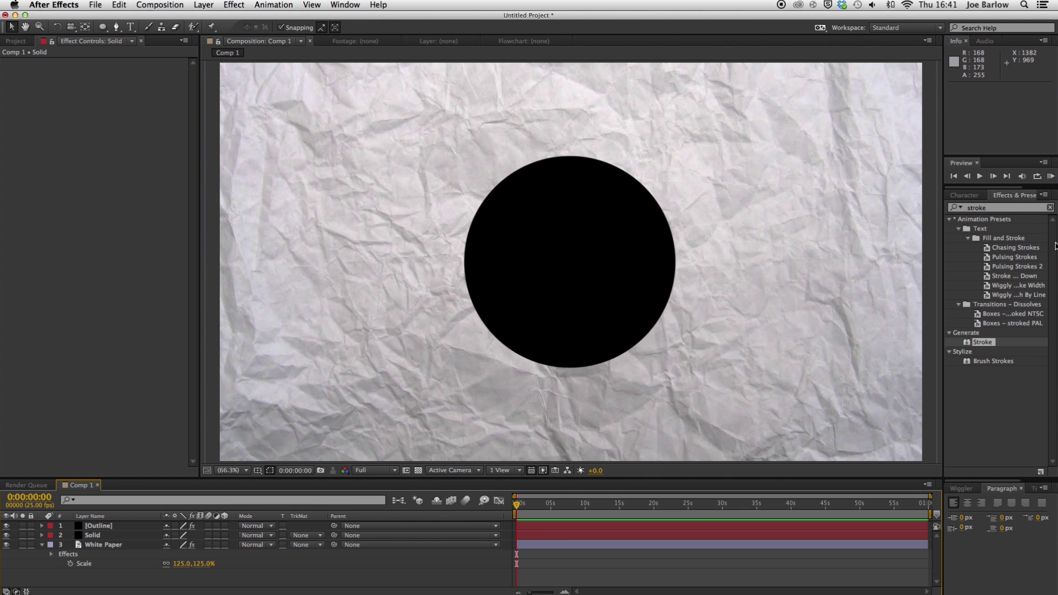
pyautogui.click(1004, 209)
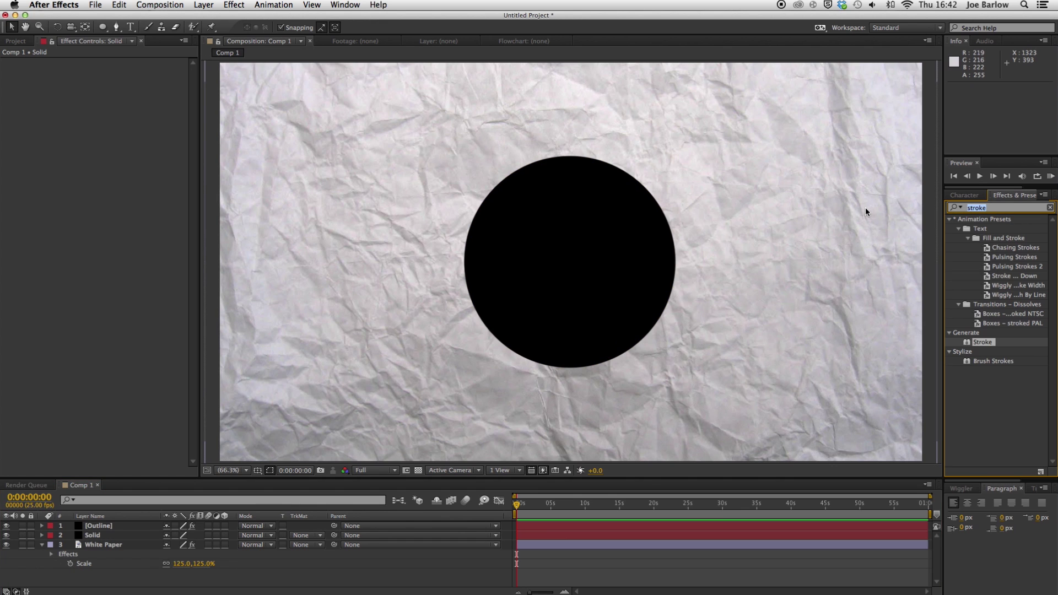
pyautogui.write('scribb')
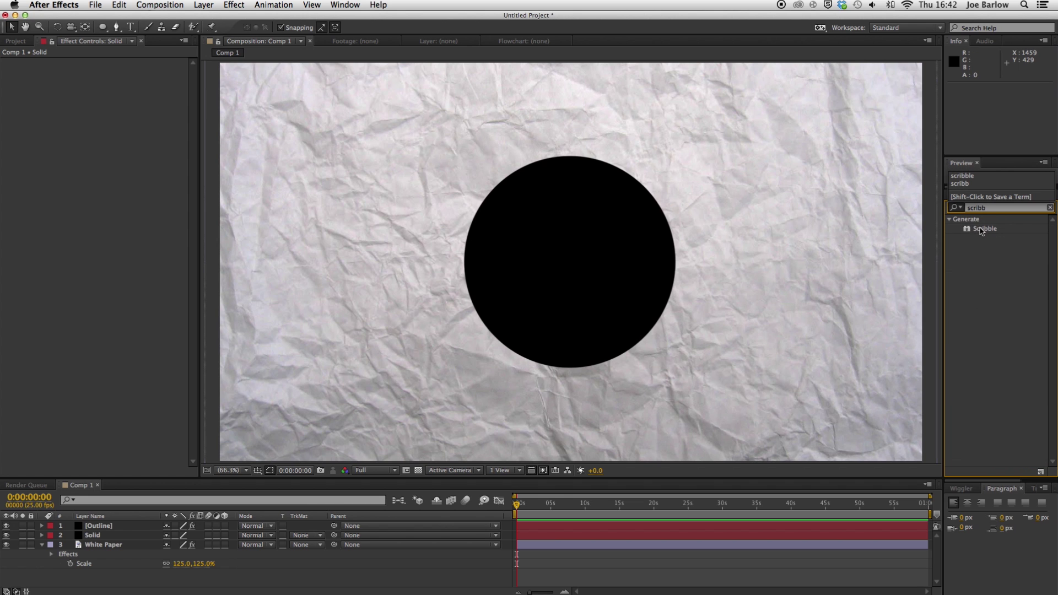
pyautogui.moveTo(985, 228)
pyautogui.mouseDown()
pyautogui.moveTo(44, 536)
pyautogui.moveTo(94, 539)
pyautogui.mouseUp()
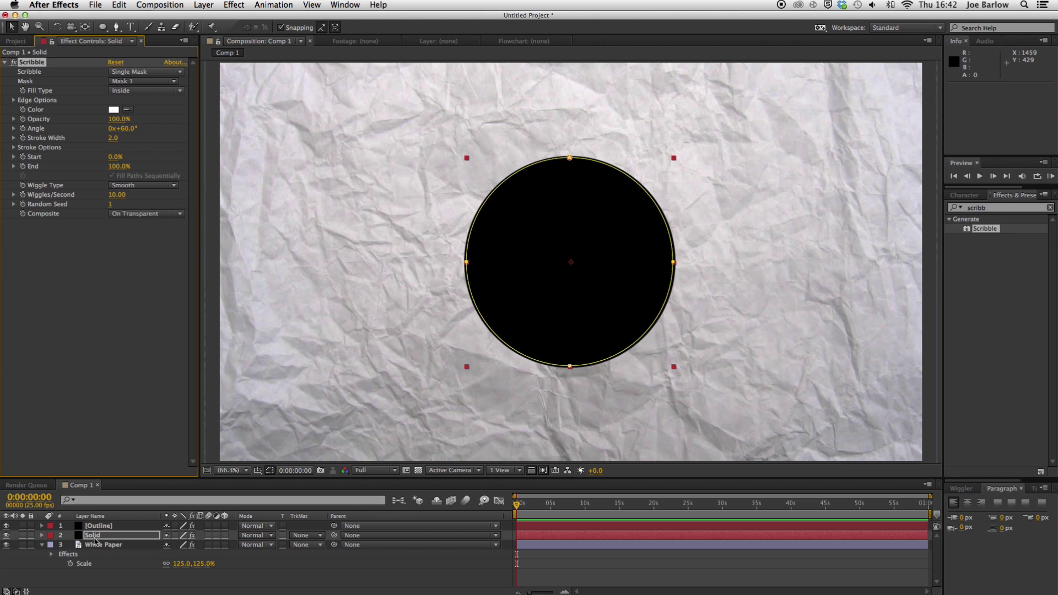
pyautogui.click(238, 350)
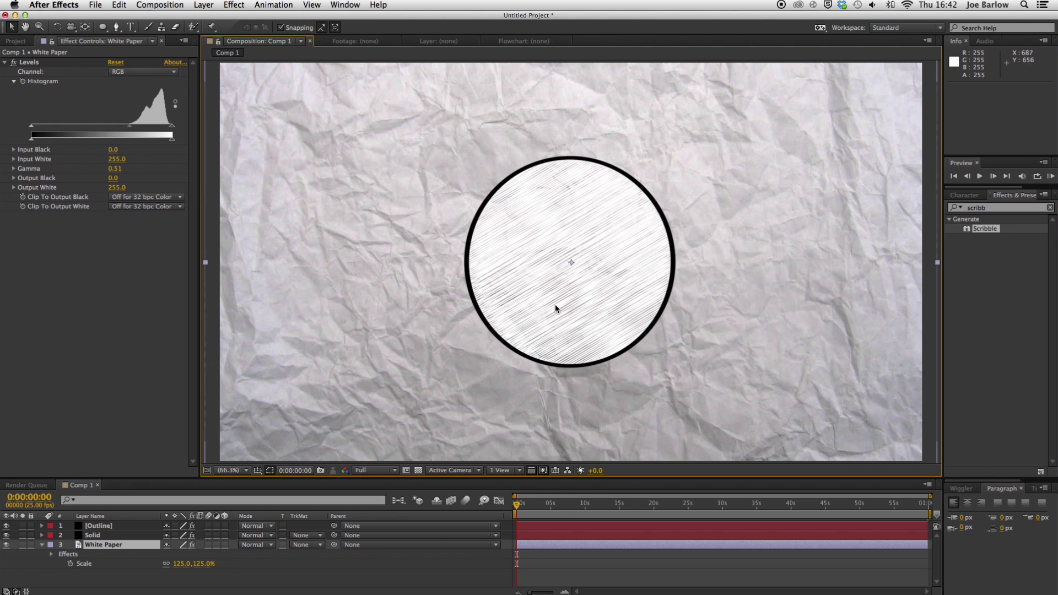
pyautogui.click(93, 536)
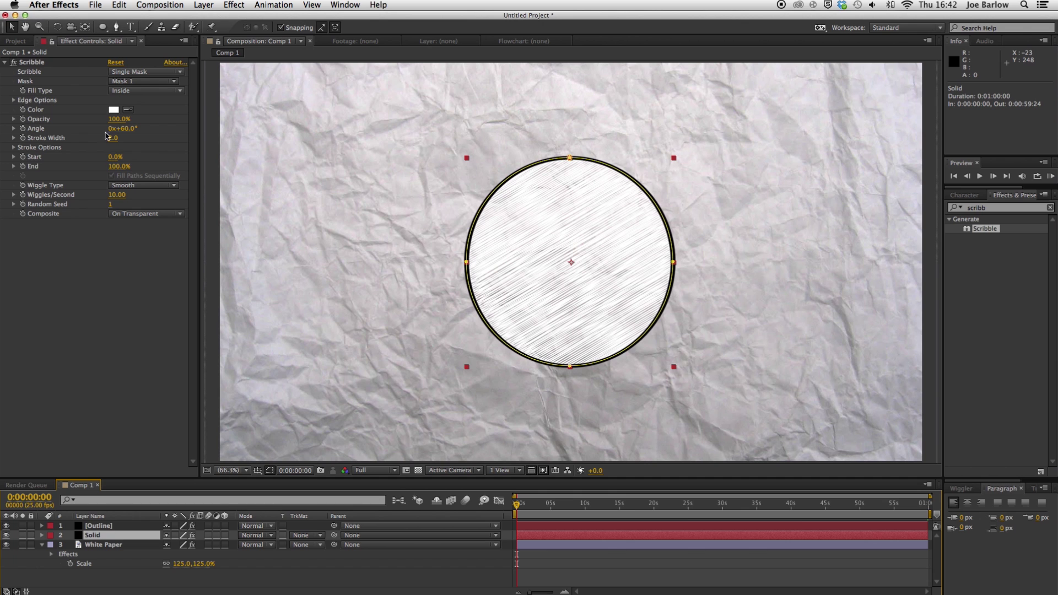
# Step: Set the Scribble colour to pure red (FF0000) with a stroke width of 7
pyautogui.click(14, 147)
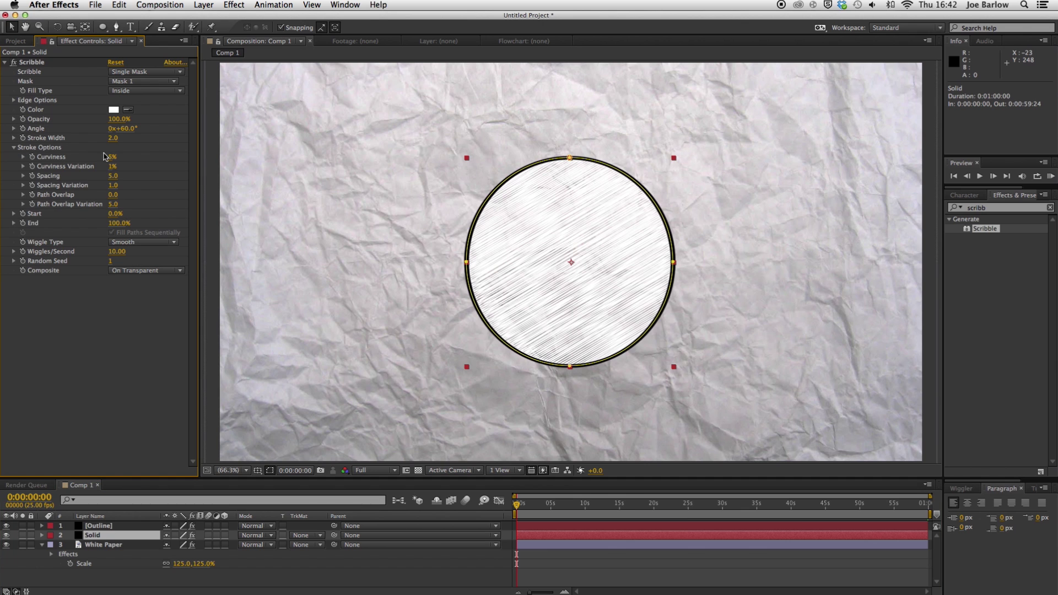
pyautogui.click(114, 110)
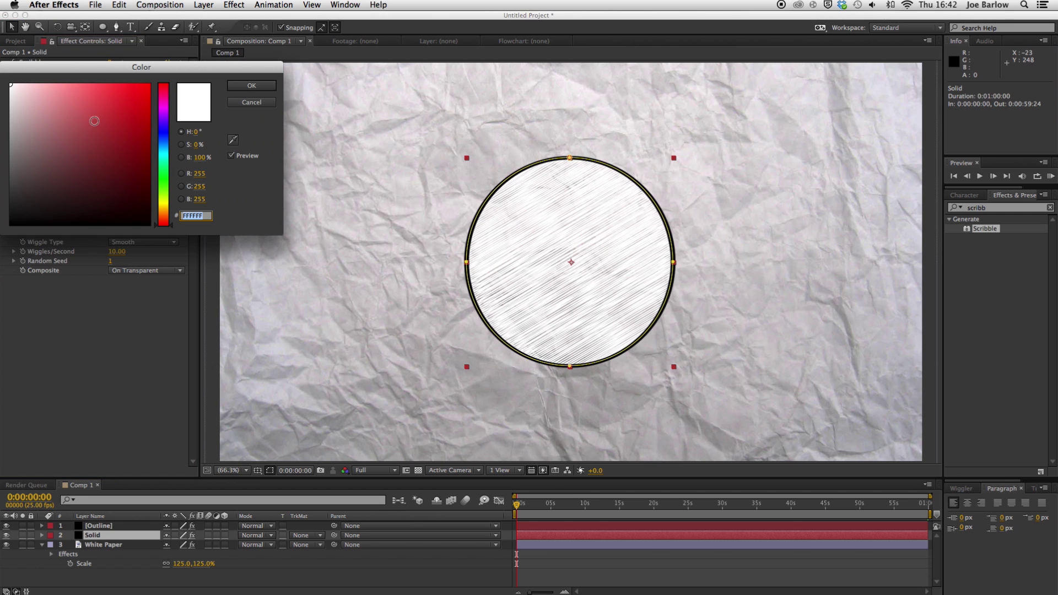
pyautogui.moveTo(117, 117); pyautogui.dragTo(169, 79)
pyautogui.click(274, 87)
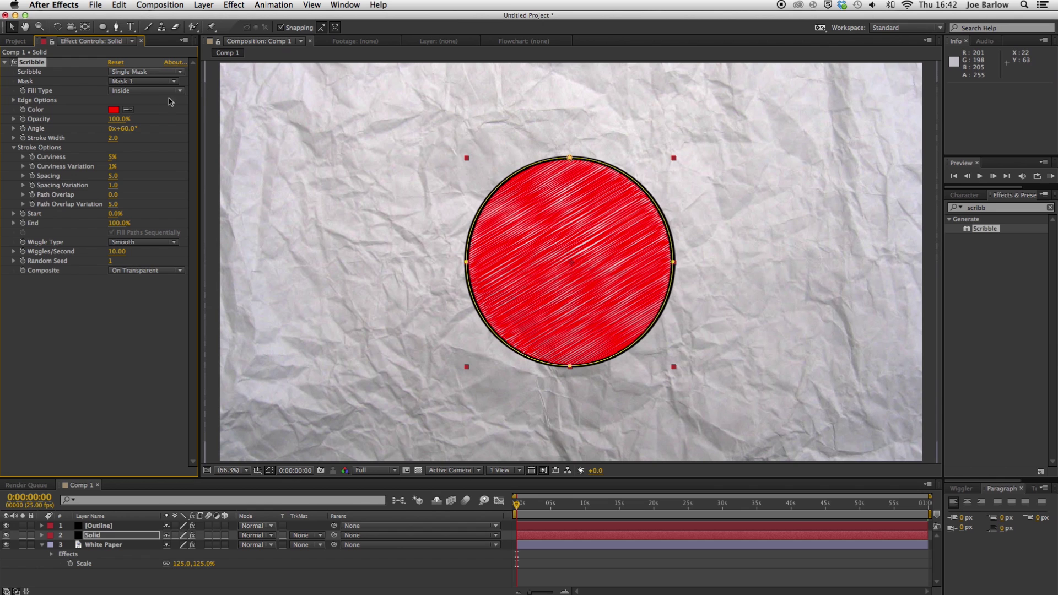
pyautogui.click(116, 140)
pyautogui.press('Return')
pyautogui.click(461, 300)
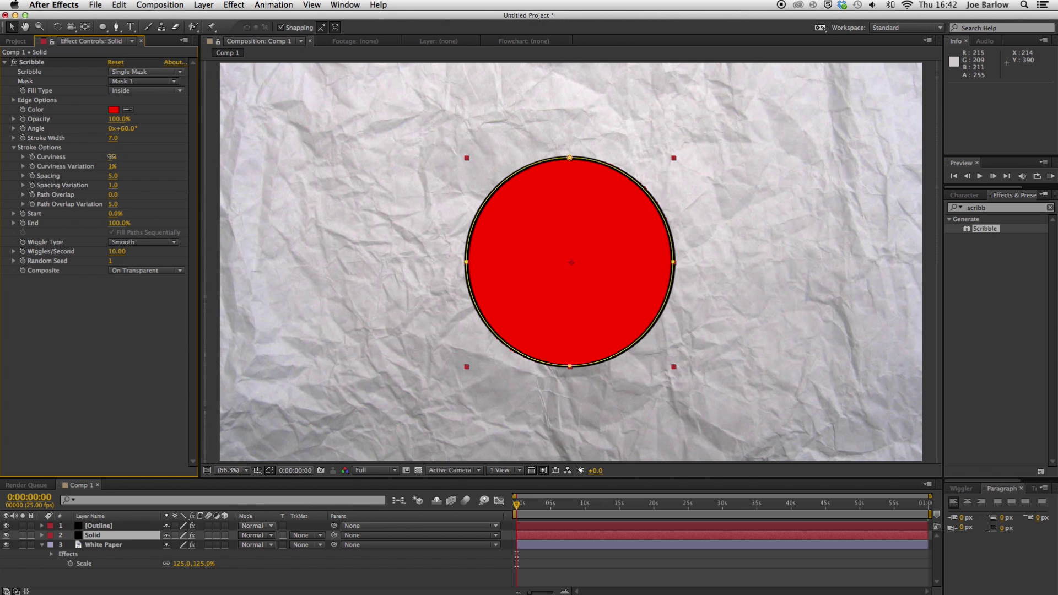
# Step: Loosen the scribble: 79% curviness variation, more spacing variation, path overlap kept at 0
pyautogui.moveTo(112, 157)
pyautogui.mouseDown()
pyautogui.moveTo(202, 161)
pyautogui.moveTo(117, 164)
pyautogui.mouseUp()
pyautogui.moveTo(113, 166)
pyautogui.mouseDown()
pyautogui.moveTo(156, 169)
pyautogui.moveTo(138, 177)
pyautogui.moveTo(168, 182)
pyautogui.mouseUp()
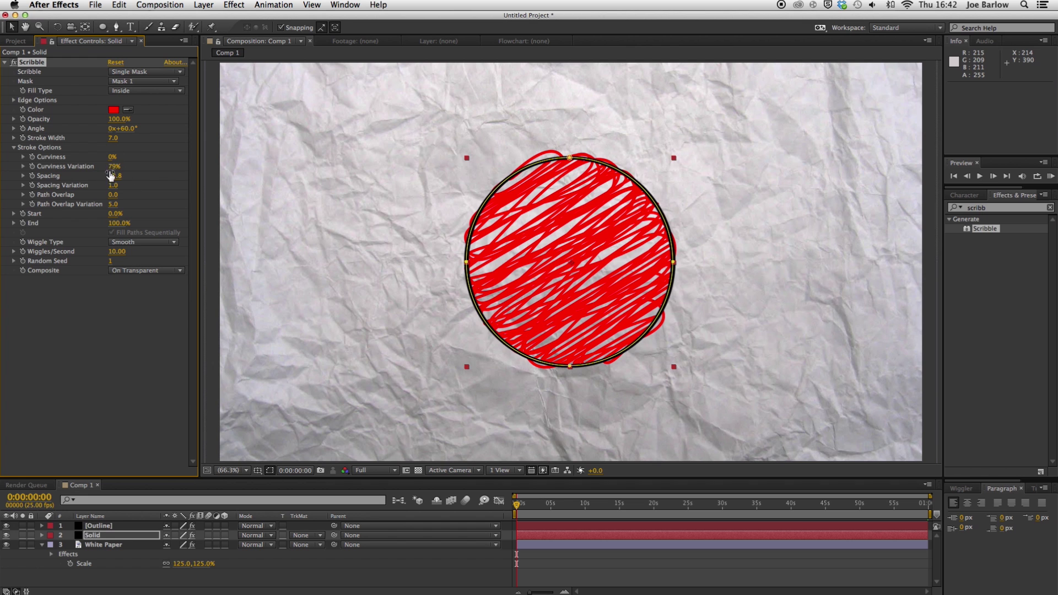
pyautogui.moveTo(113, 185)
pyautogui.mouseDown()
pyautogui.moveTo(165, 195)
pyautogui.moveTo(135, 198)
pyautogui.mouseUp()
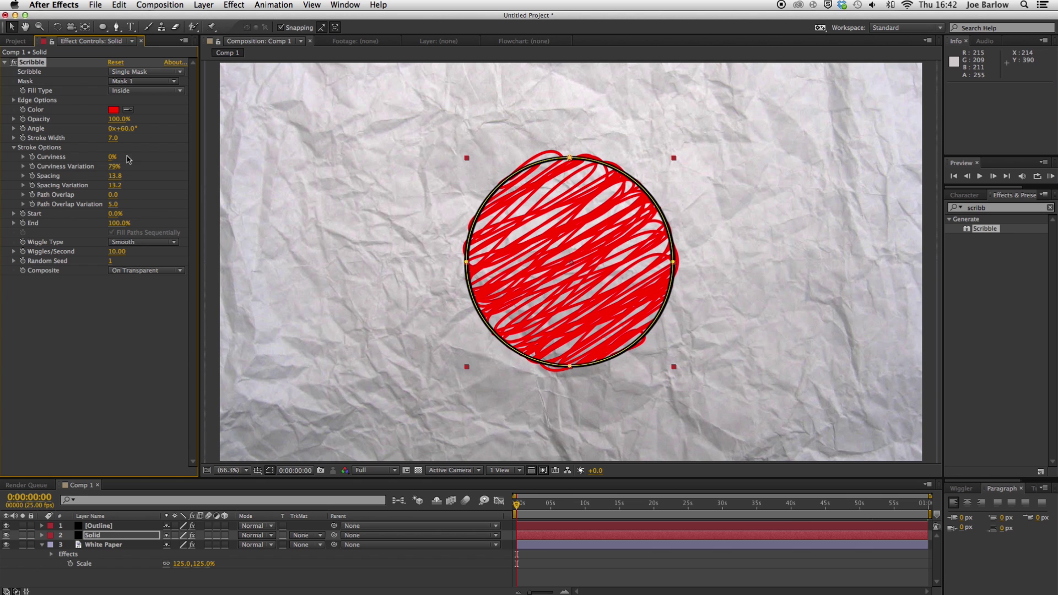
pyautogui.moveTo(116, 195)
pyautogui.mouseDown()
pyautogui.moveTo(132, 195)
pyautogui.moveTo(91, 200)
pyautogui.mouseUp()
pyautogui.press('super+z')
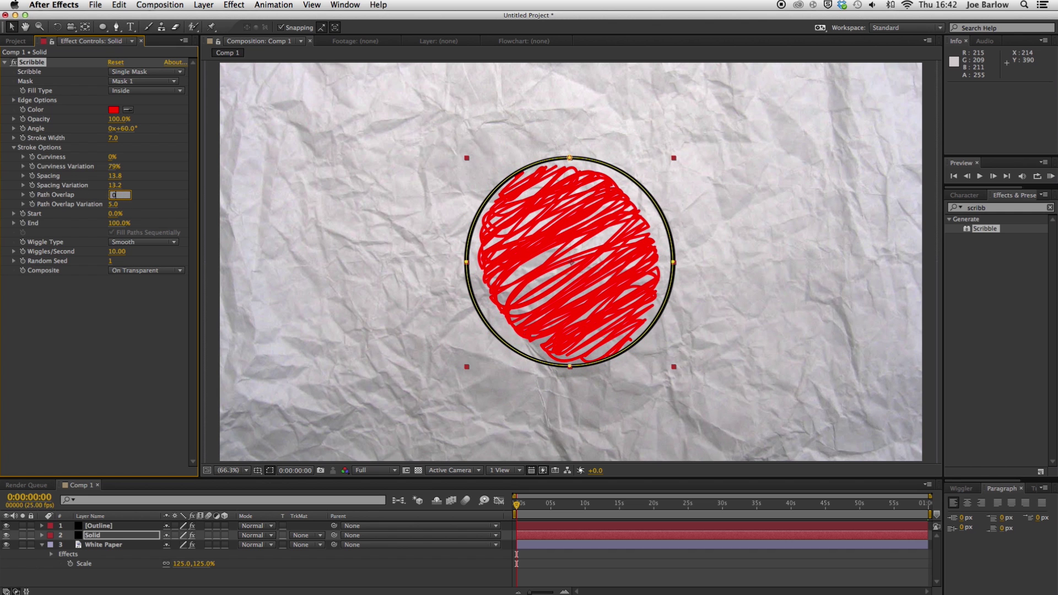
pyautogui.moveTo(115, 207)
pyautogui.mouseDown()
pyautogui.moveTo(124, 207)
pyautogui.moveTo(94, 204)
pyautogui.mouseUp()
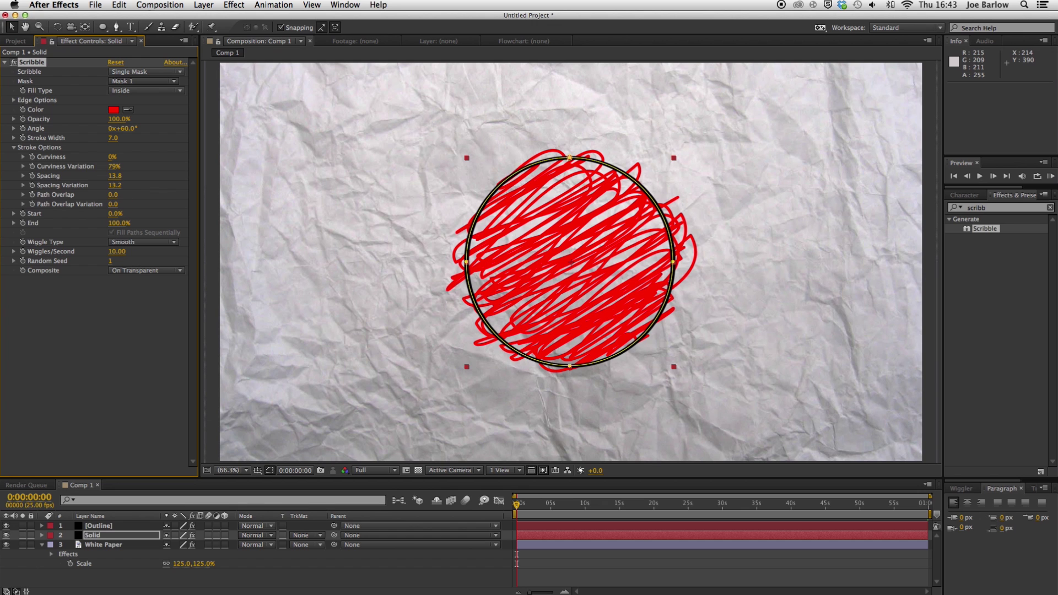
pyautogui.click(147, 178)
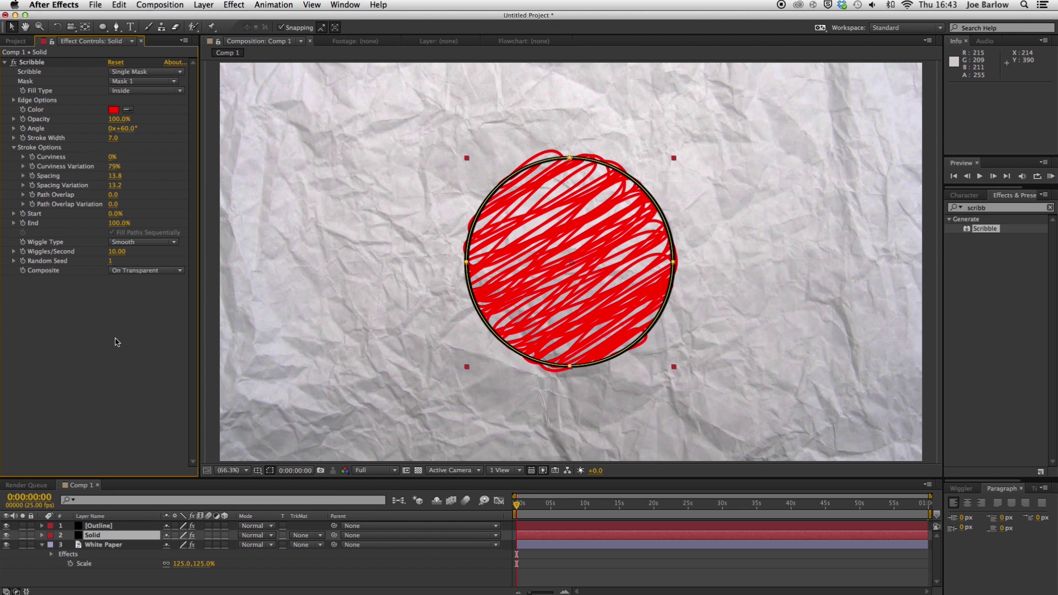
pyautogui.click(233, 386)
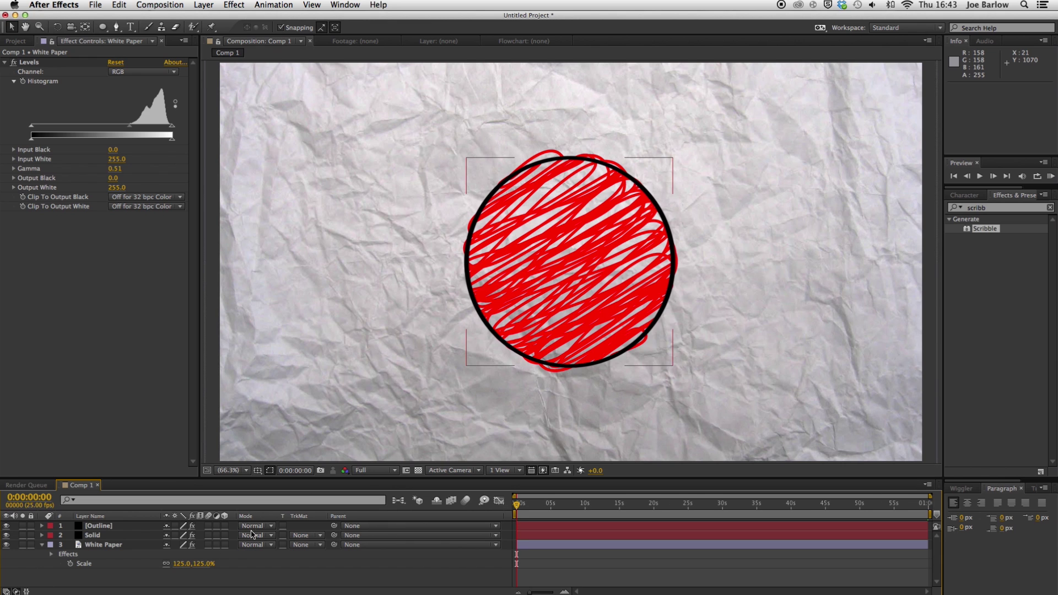
# Step: Set the Outline layer's blend mode to Dancing Dissolve
pyautogui.click(149, 528)
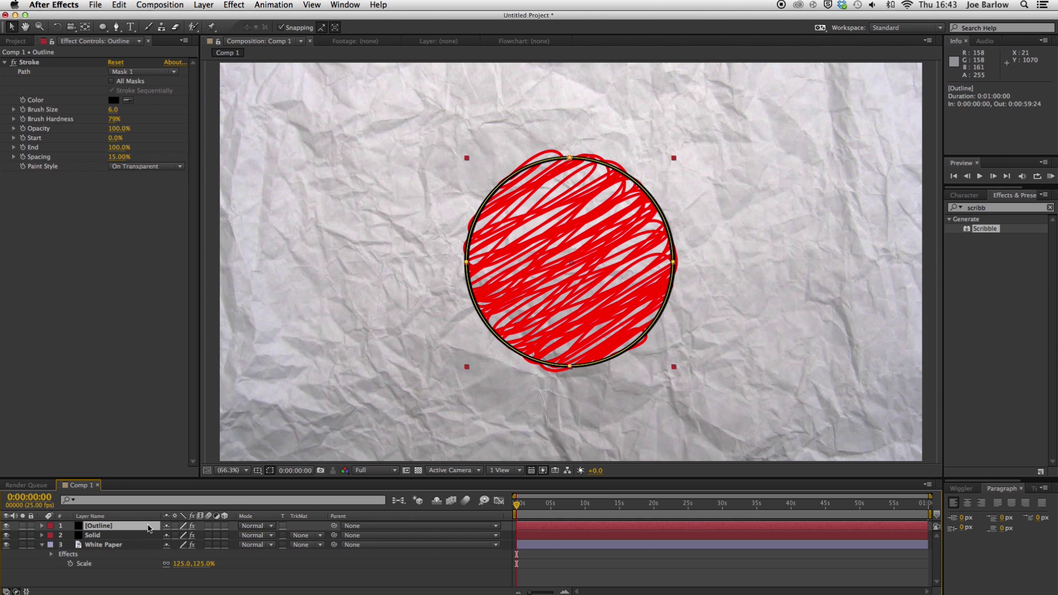
pyautogui.click(251, 527)
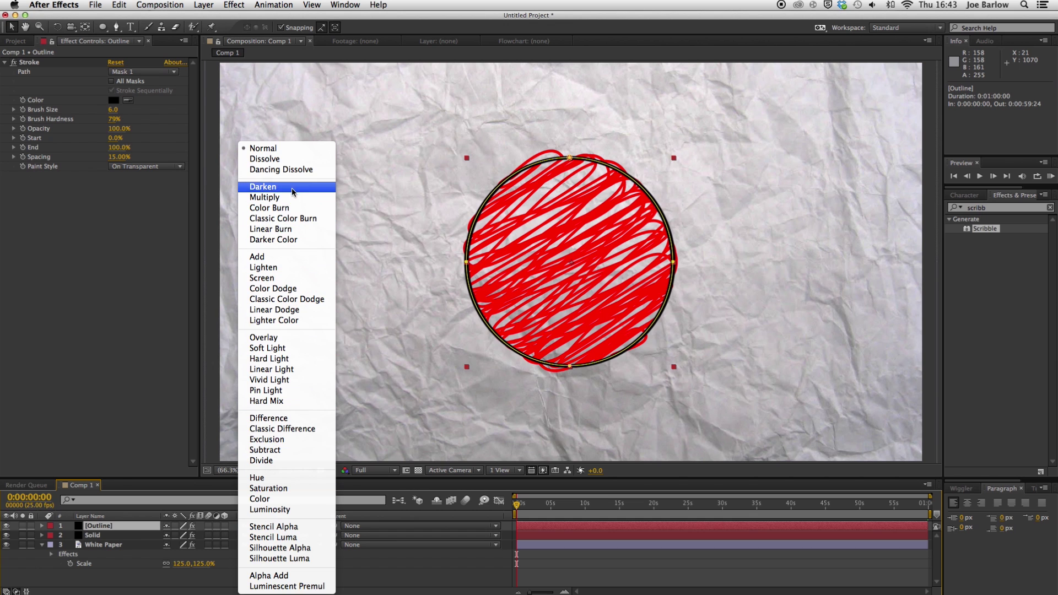
pyautogui.click(295, 170)
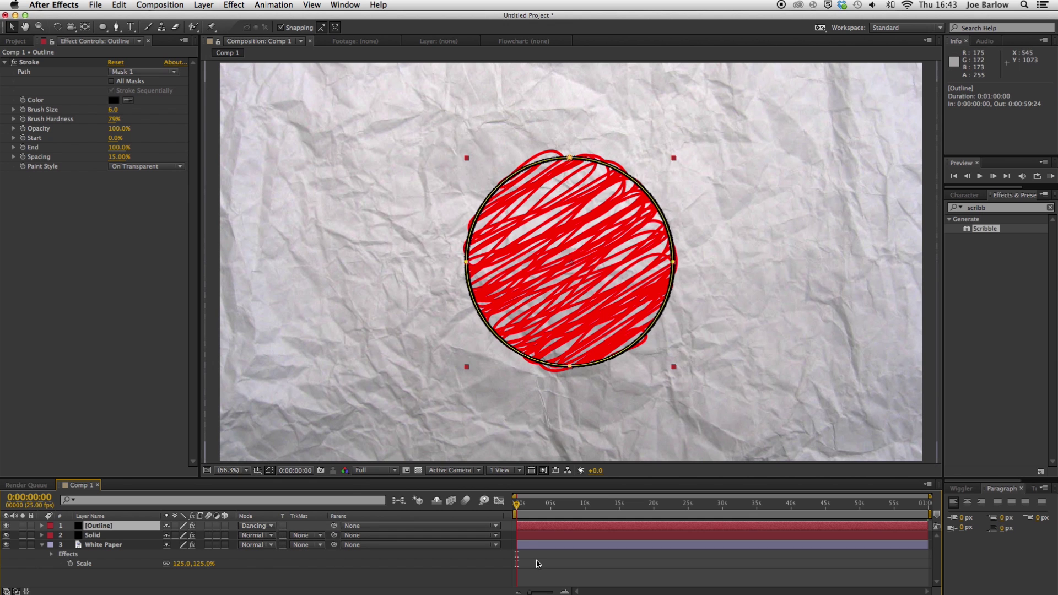
pyautogui.click(536, 578)
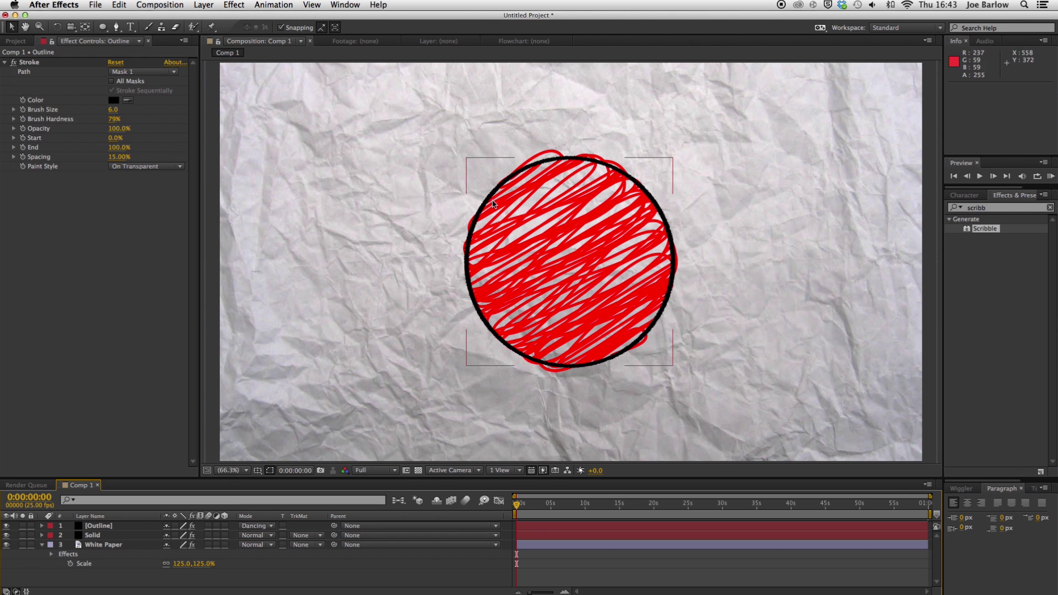
# Step: Preview the scribble animation and return to the start of the timeline
pyautogui.press('space')
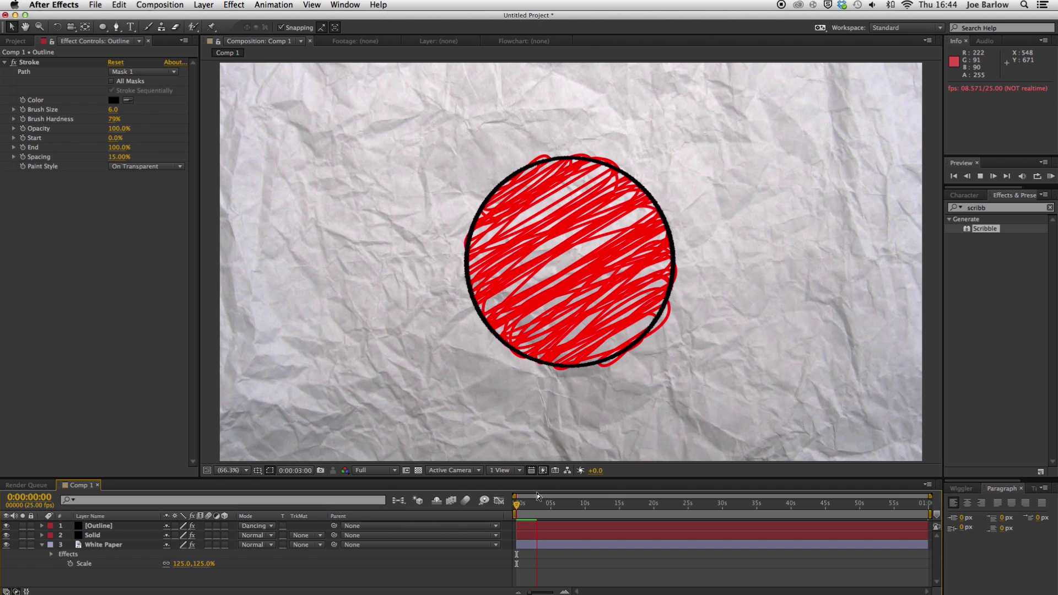
pyautogui.press('space')
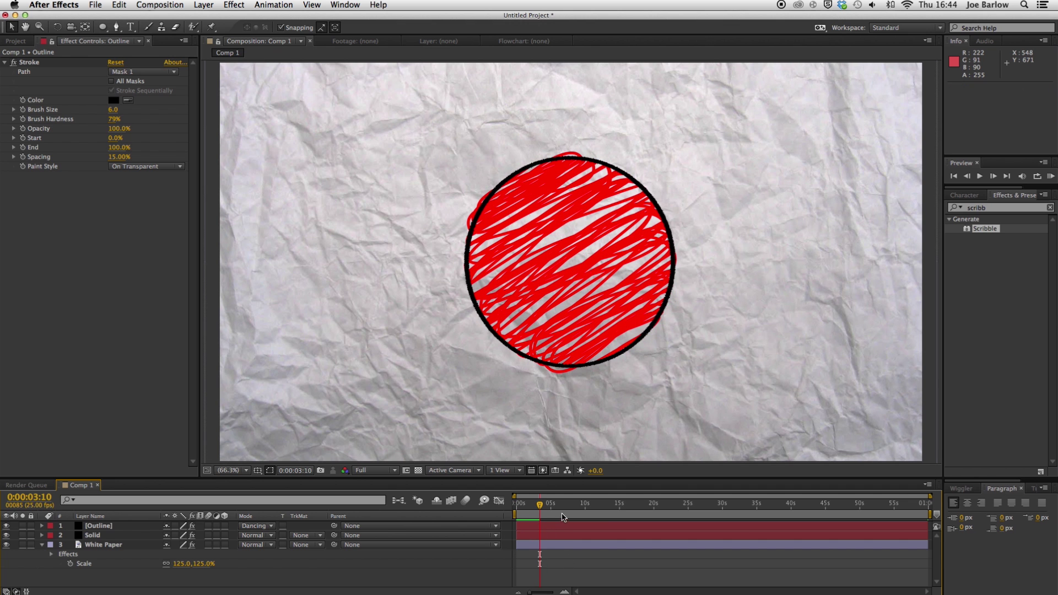
pyautogui.moveTo(534, 506); pyautogui.dragTo(484, 506)
pyautogui.click(100, 526)
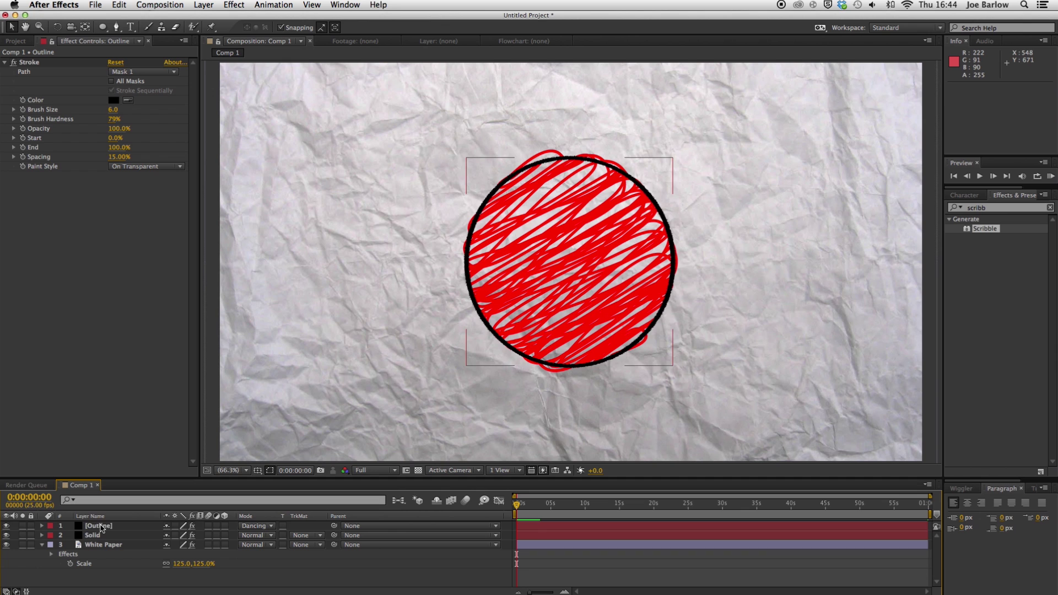
# Step: Precompose the Outline and Solid layers into a new composition named Shape
pyautogui.keyDown('shift'); pyautogui.click(103, 536); pyautogui.keyUp('shift')
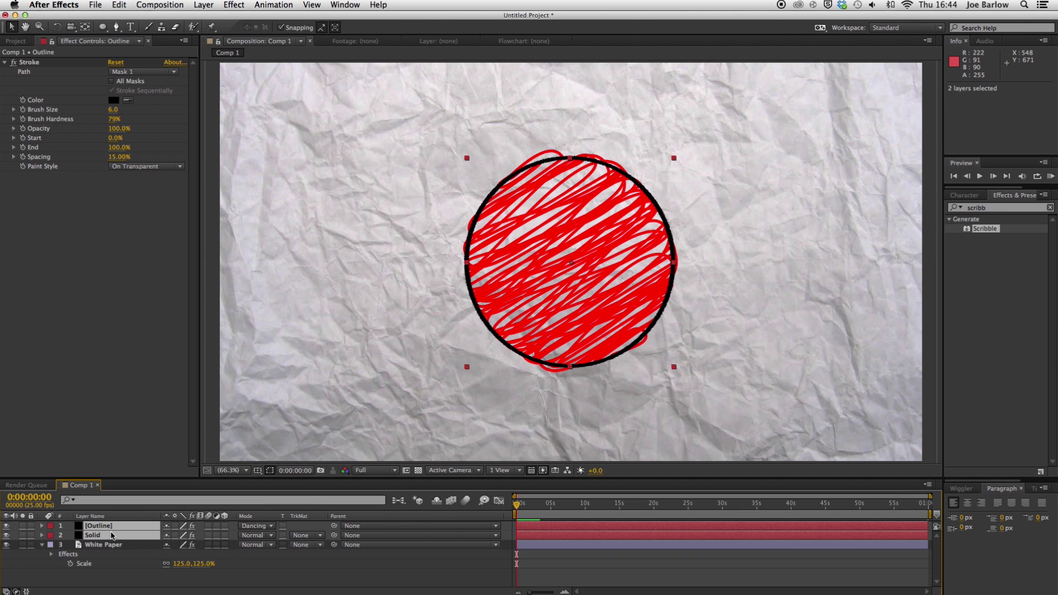
pyautogui.press('super+shift+c')
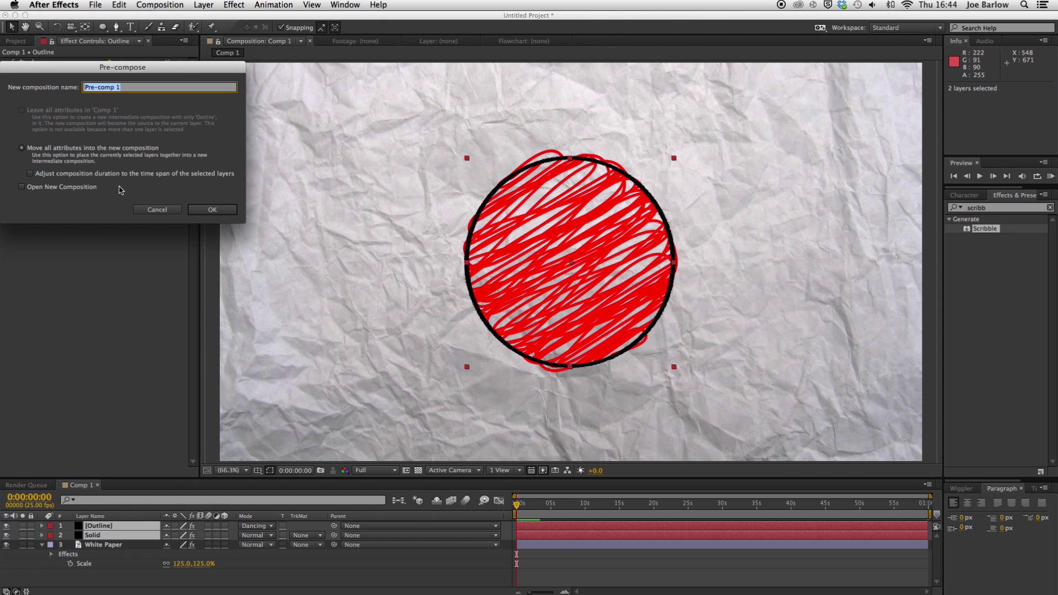
pyautogui.moveTo(126, 76); pyautogui.dragTo(465, 175)
pyautogui.click(568, 175)
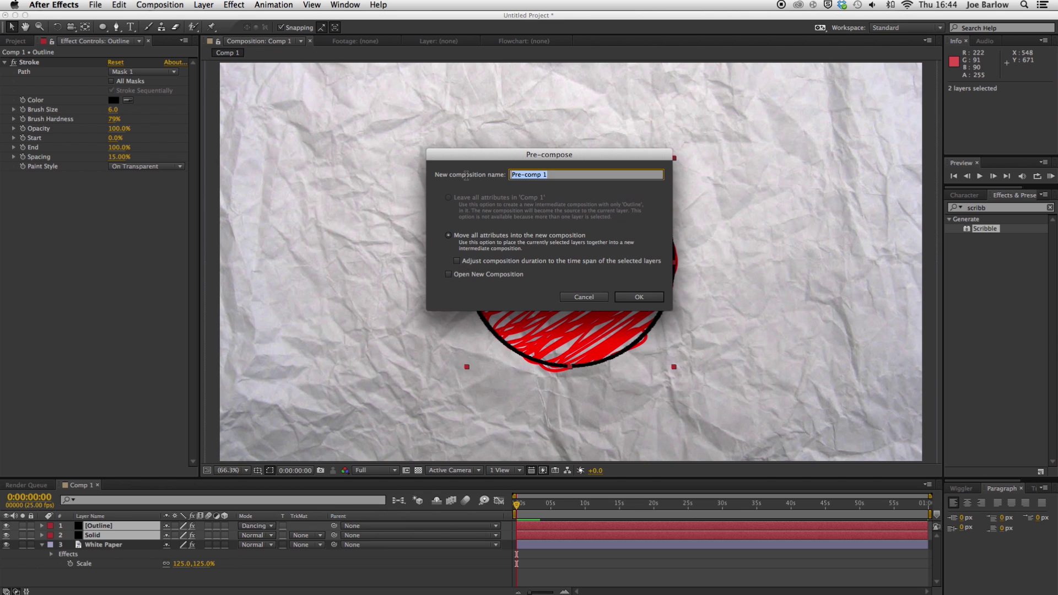
pyautogui.write('Shape')
pyautogui.click(633, 297)
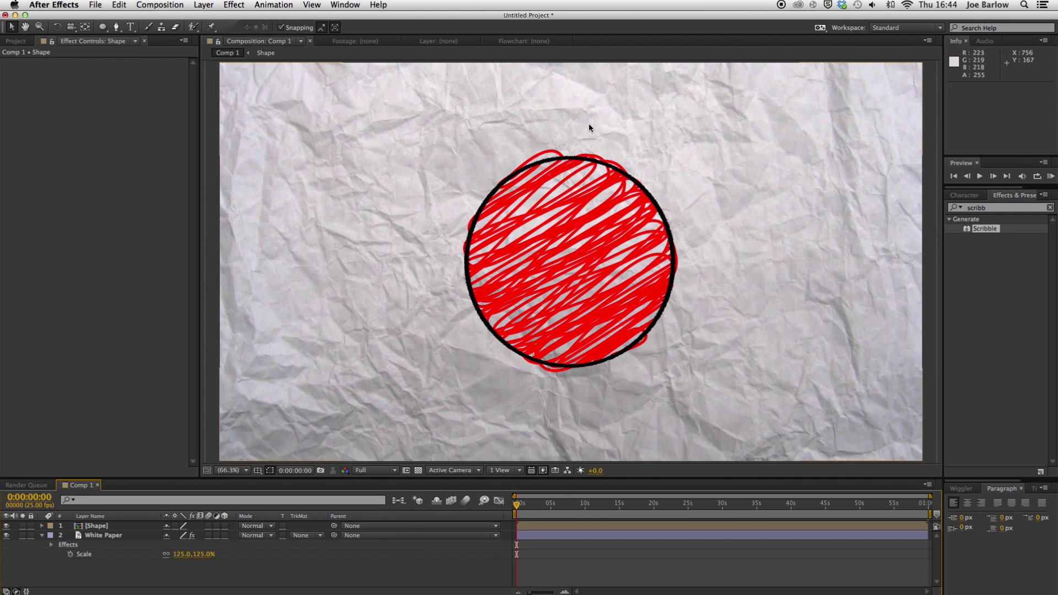
# Step: Set the Shape layer's blend mode to Multiply and preview the result
pyautogui.press('space')
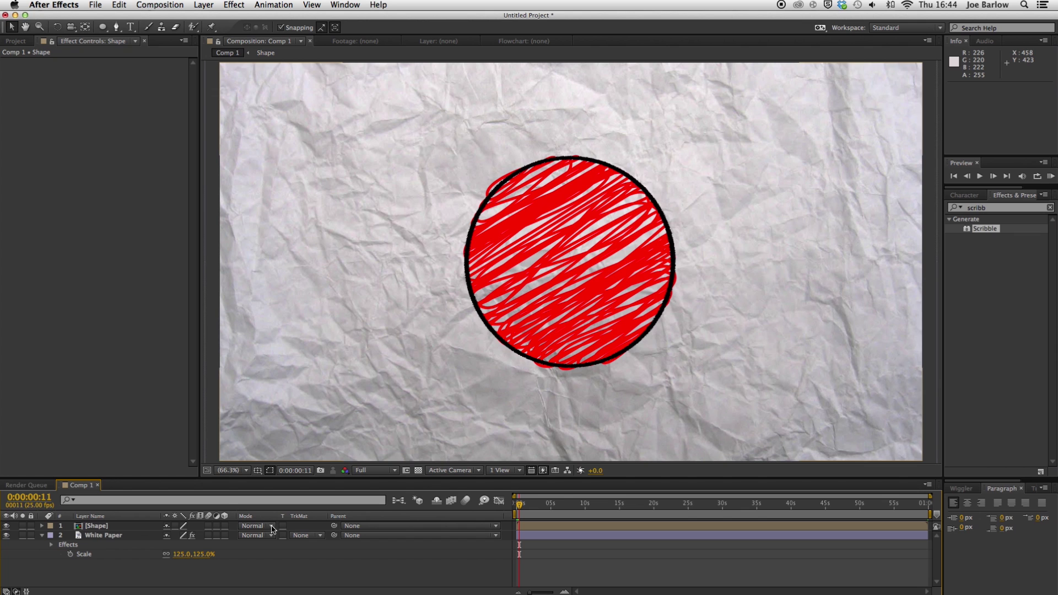
pyautogui.press('space')
pyautogui.click(116, 527)
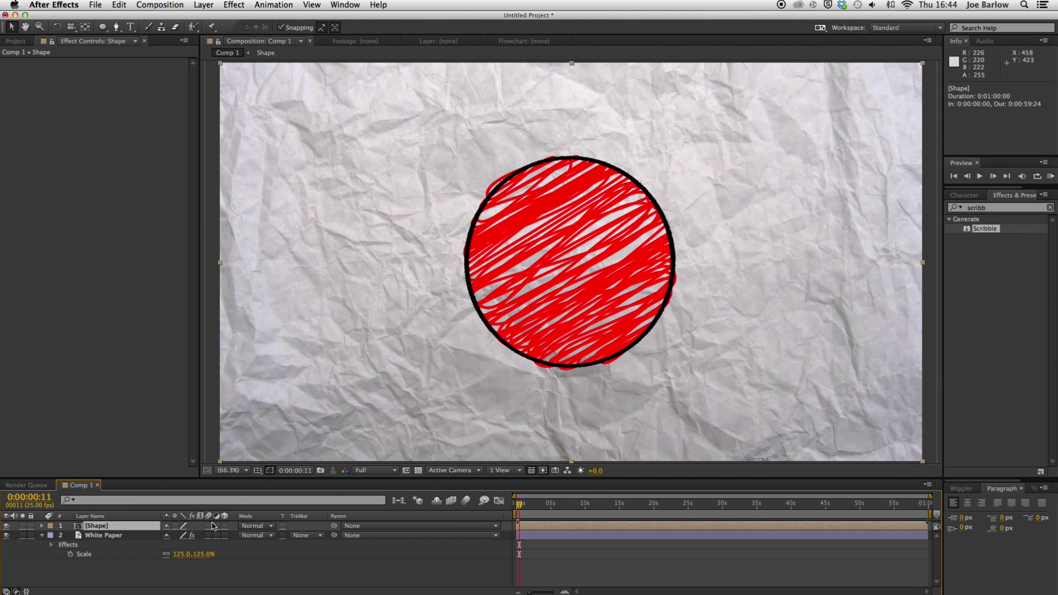
pyautogui.click(253, 528)
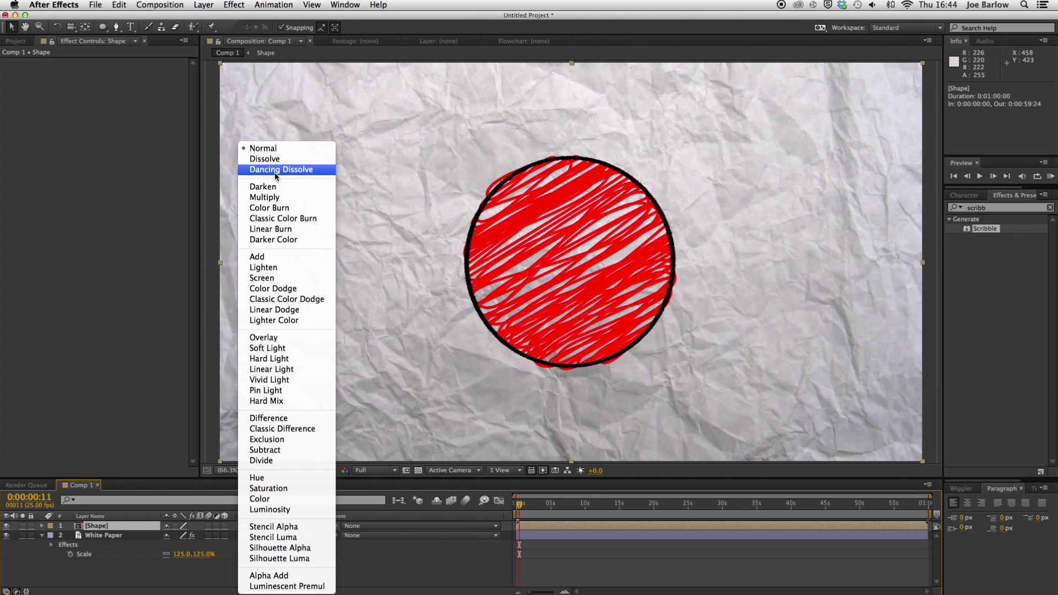
pyautogui.click(284, 200)
pyautogui.press('space')
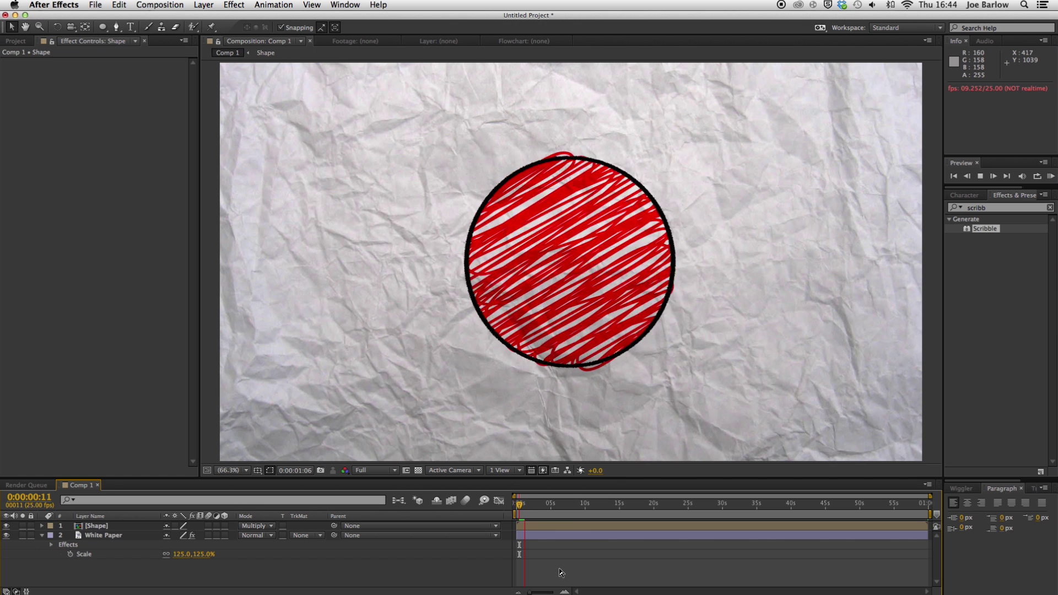
pyautogui.press('space')
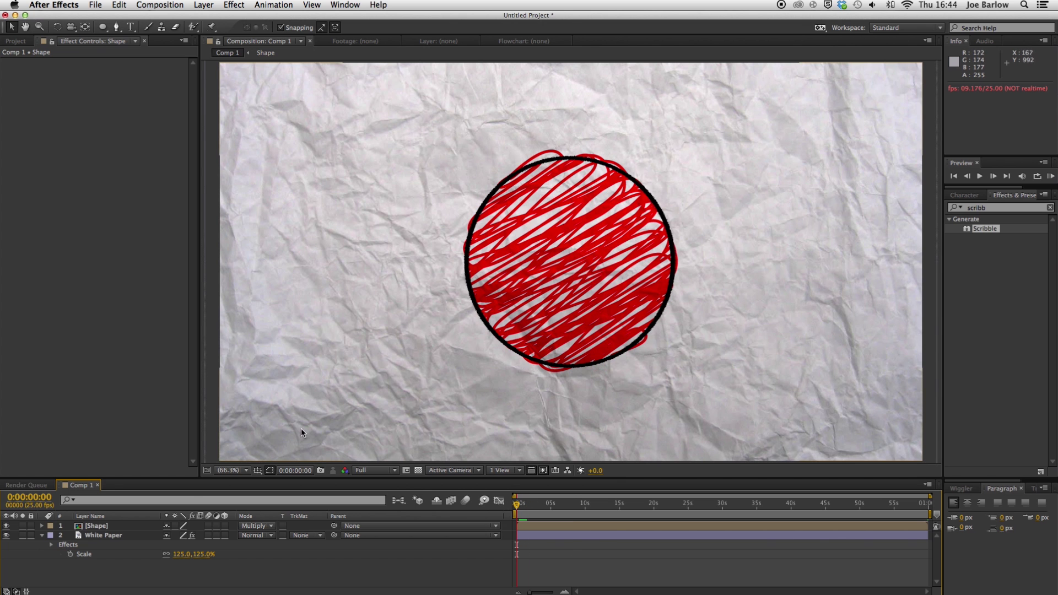
pyautogui.click(137, 527)
# Step: Keyframe the red circle's Position from the upper right at 0:00 to the lower left at 4:21
pyautogui.press('p')
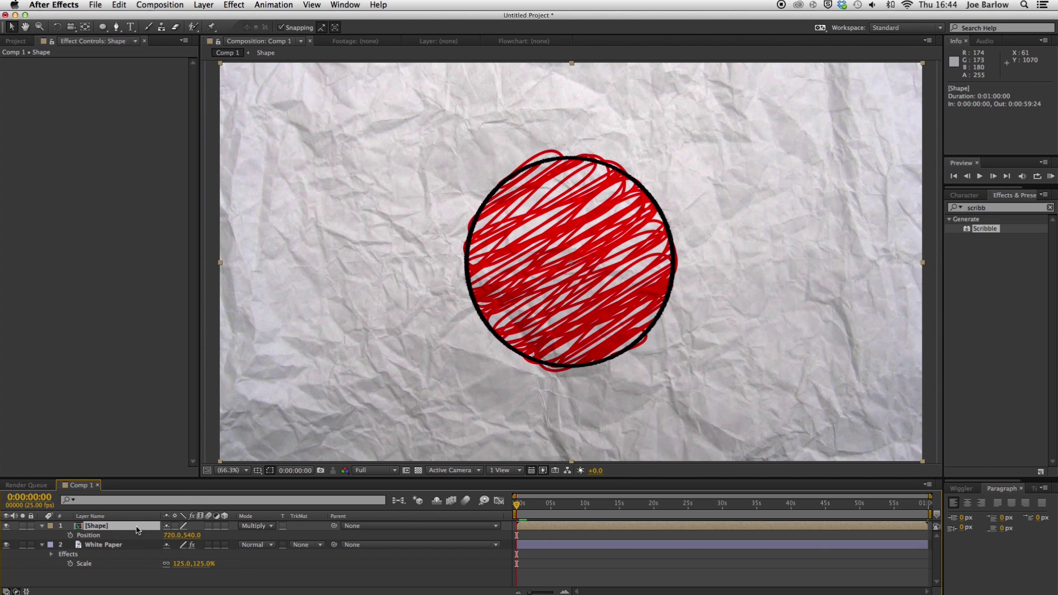
pyautogui.click(70, 536)
pyautogui.moveTo(678, 256); pyautogui.dragTo(872, 163)
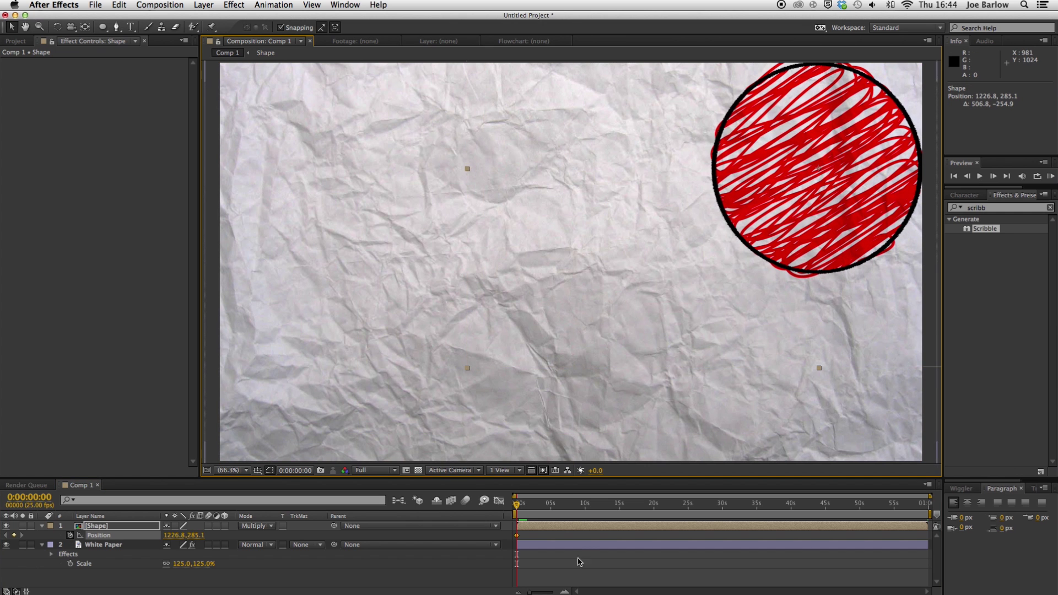
pyautogui.click(549, 513)
pyautogui.moveTo(811, 142)
pyautogui.mouseDown()
pyautogui.moveTo(440, 354)
pyautogui.moveTo(351, 344)
pyautogui.moveTo(338, 325)
pyautogui.mouseUp()
# Step: Preview the circle's motion from the first frame and view its motion path
pyautogui.press('Home')
pyautogui.press('space')
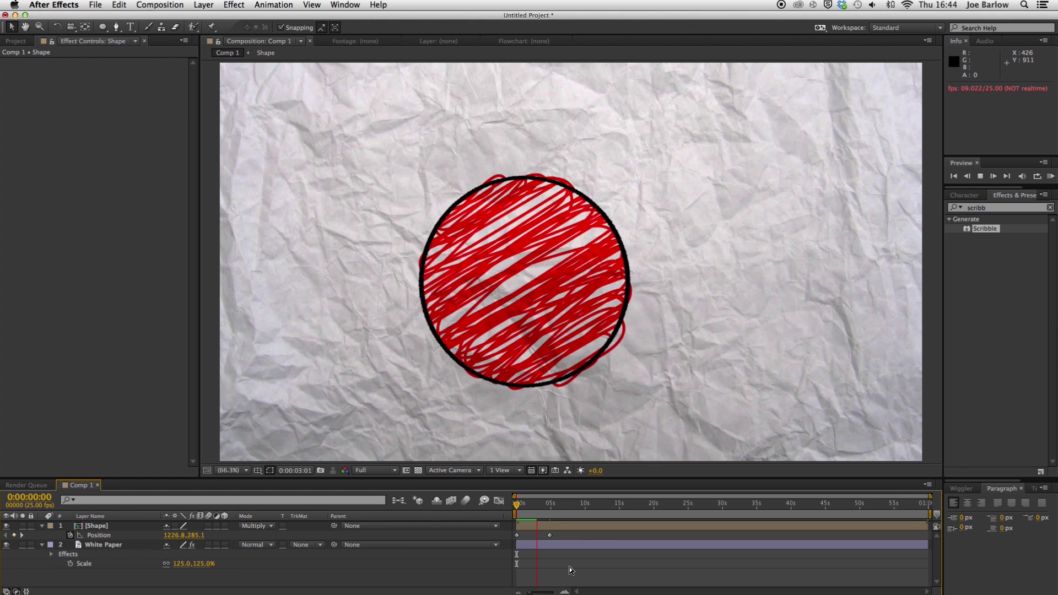
pyautogui.press('space')
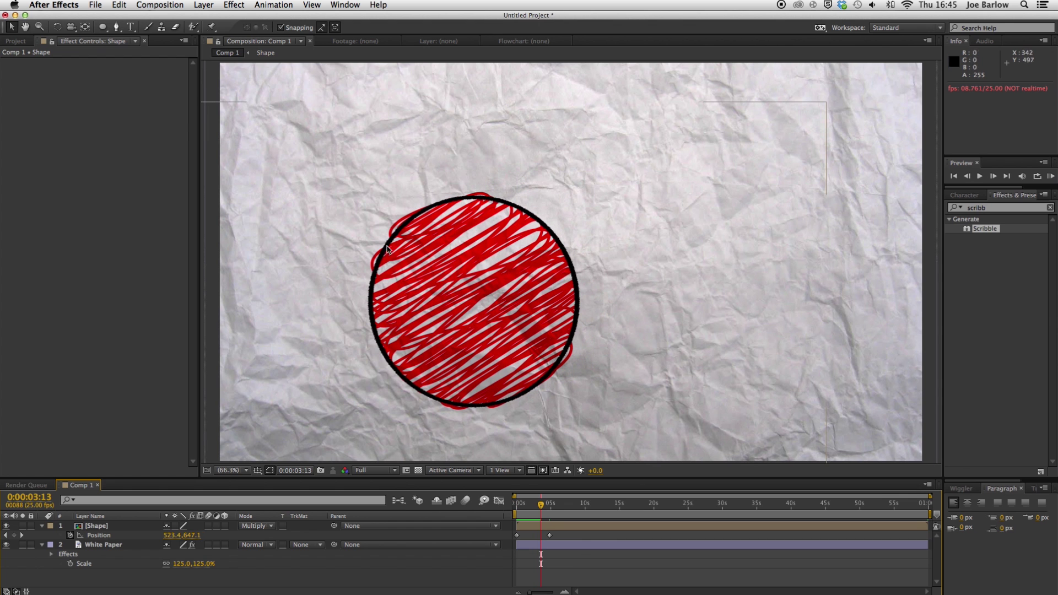
pyautogui.moveTo(528, 505); pyautogui.dragTo(516, 505)
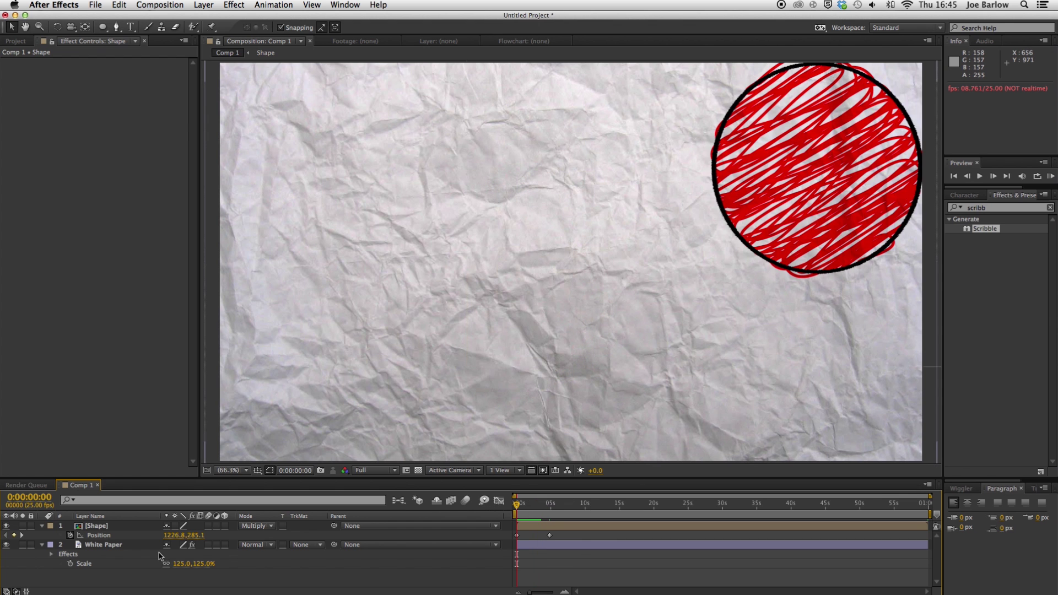
pyautogui.click(131, 529)
pyautogui.click(640, 573)
pyautogui.press('space')
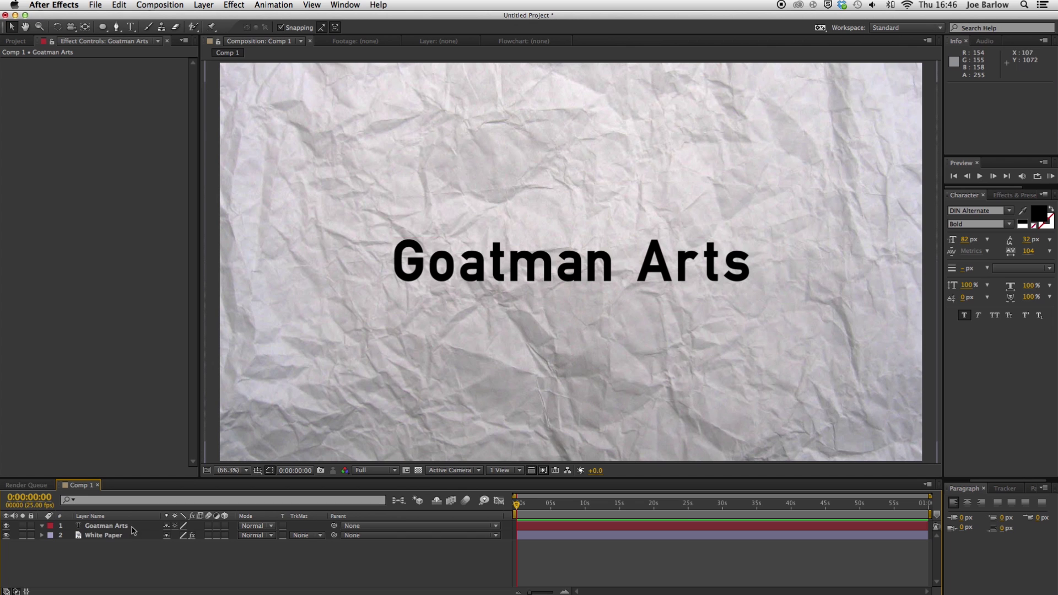
# Step: Select the Goatman Arts text layer and briefly enter text editing before the G
pyautogui.click(481, 279)
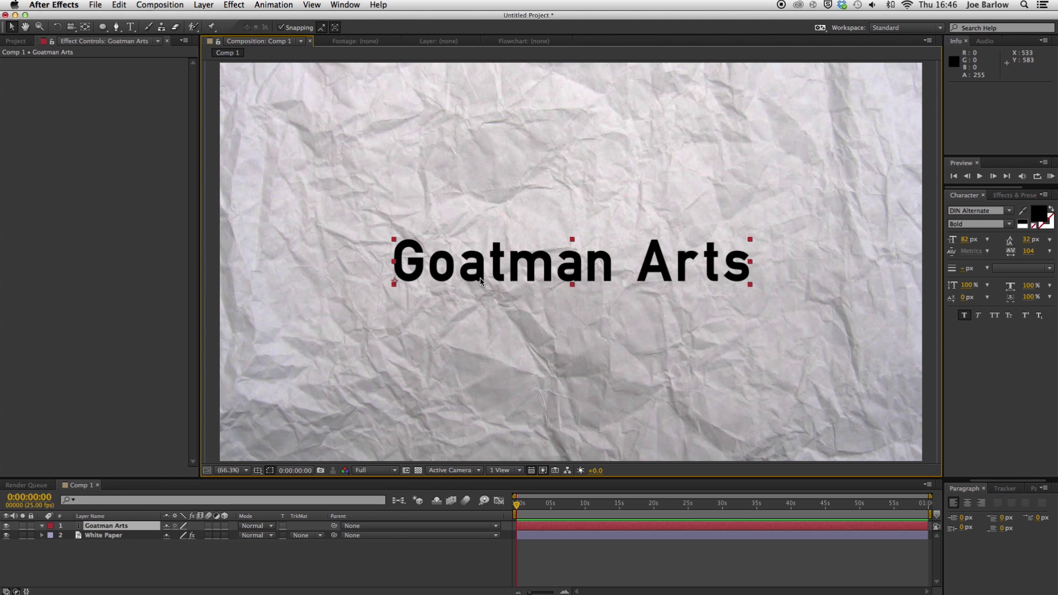
pyautogui.doubleClick(481, 278)
pyautogui.click(395, 263)
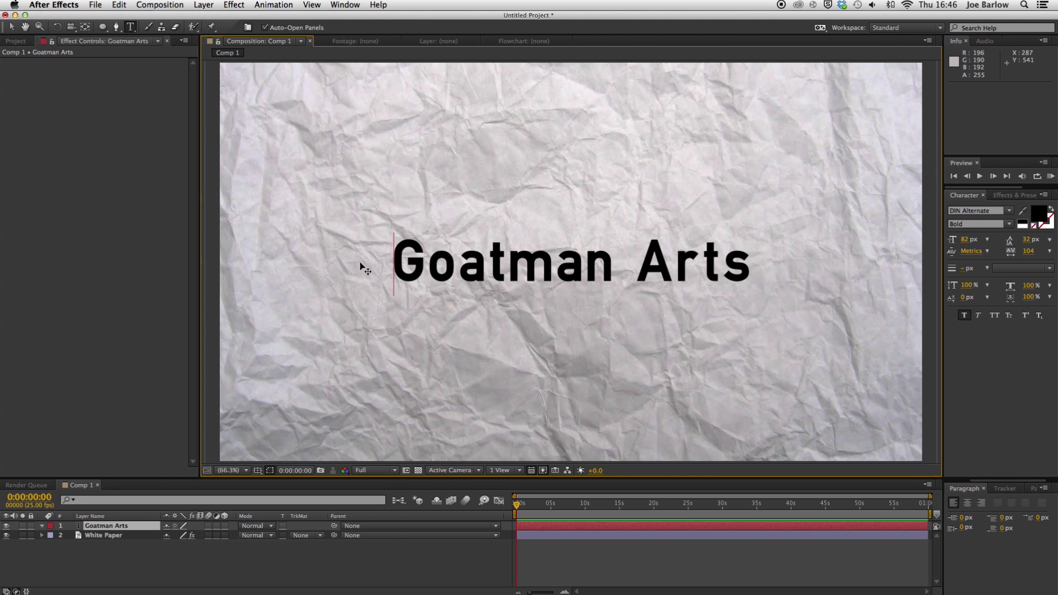
pyautogui.click(11, 27)
# Step: Start a Pen mask at the letter G, then undo the last mask point
pyautogui.click(117, 27)
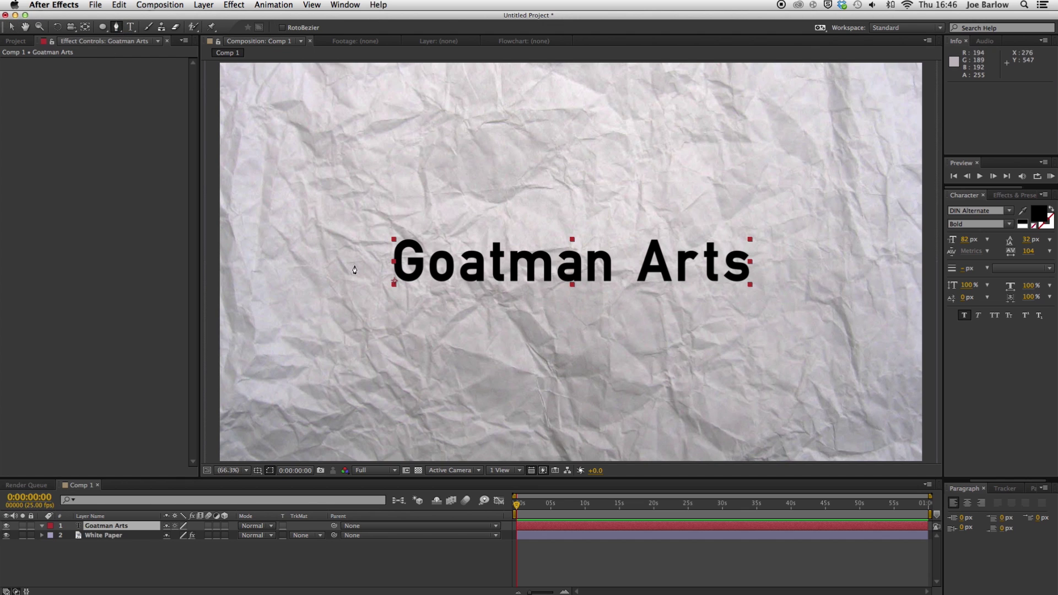
pyautogui.click(415, 251)
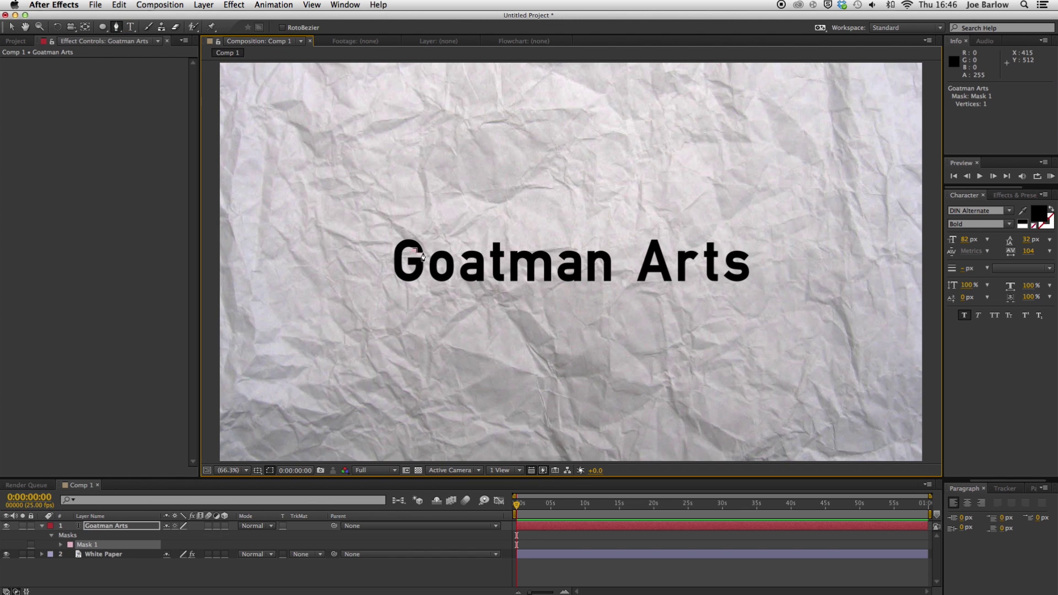
pyautogui.click(399, 251)
pyautogui.press('super+z')
pyautogui.press('super+z')
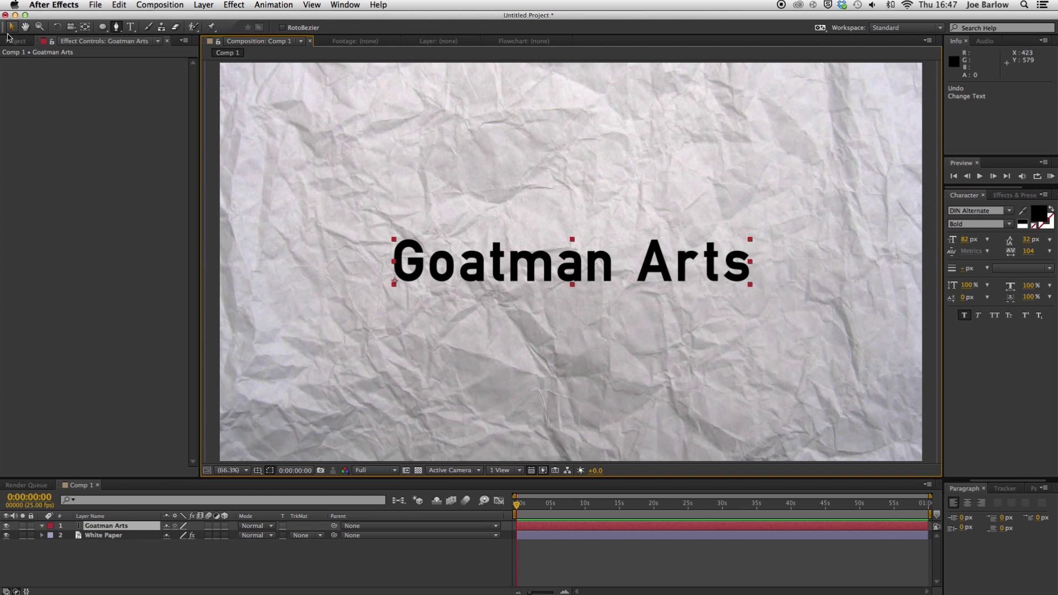
# Step: Return to the Selection tool and bring up the Goatman Arts layer's context menu
pyautogui.click(9, 32)
pyautogui.click(355, 586)
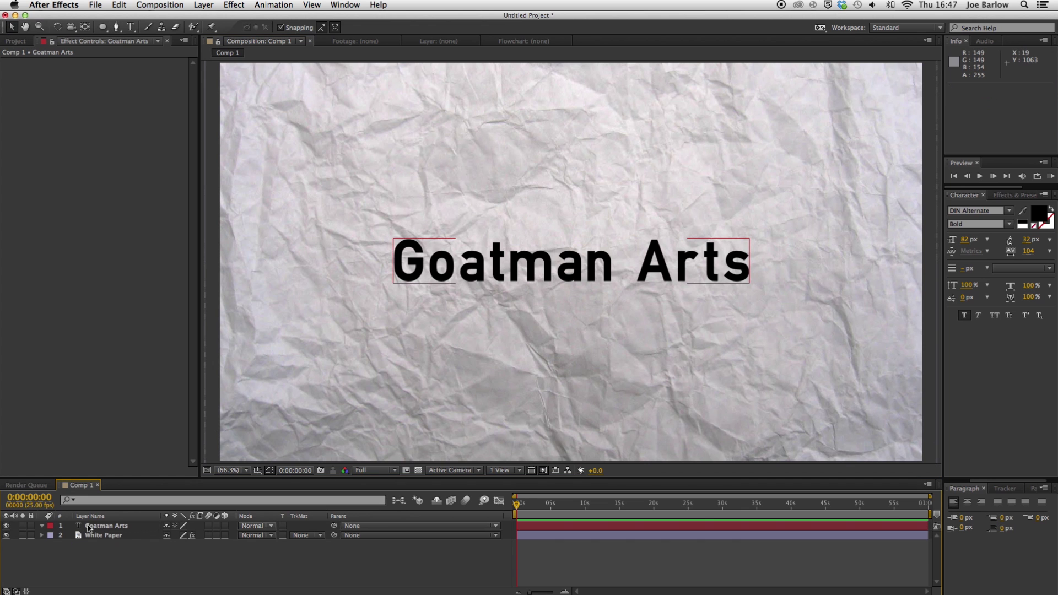
pyautogui.rightClick(139, 530)
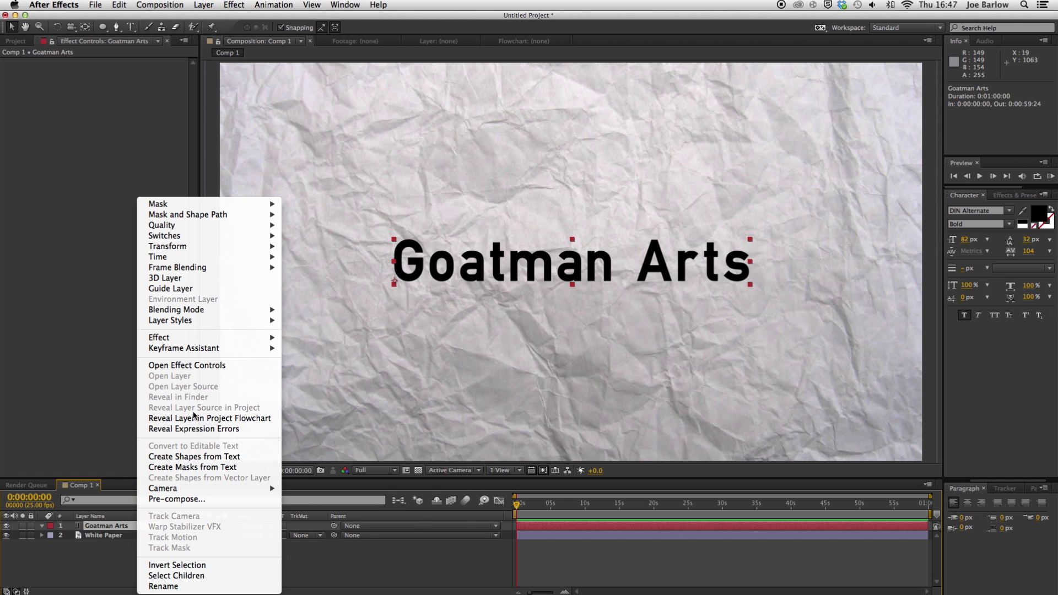
# Step: Create masks from the Goatman Arts text and delete the original text layer
pyautogui.click(210, 468)
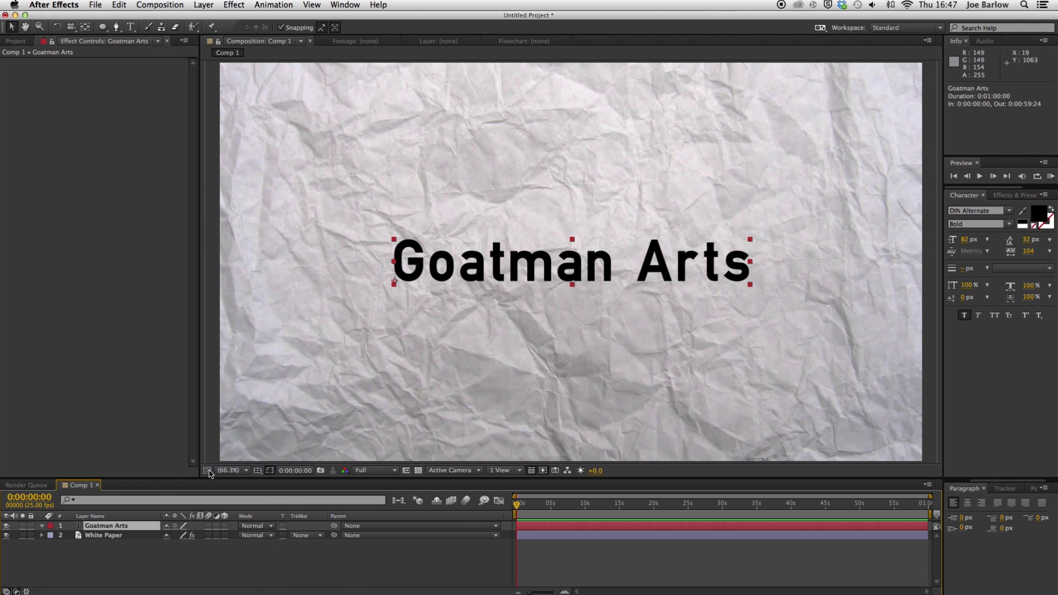
pyautogui.click(172, 566)
pyautogui.click(120, 537)
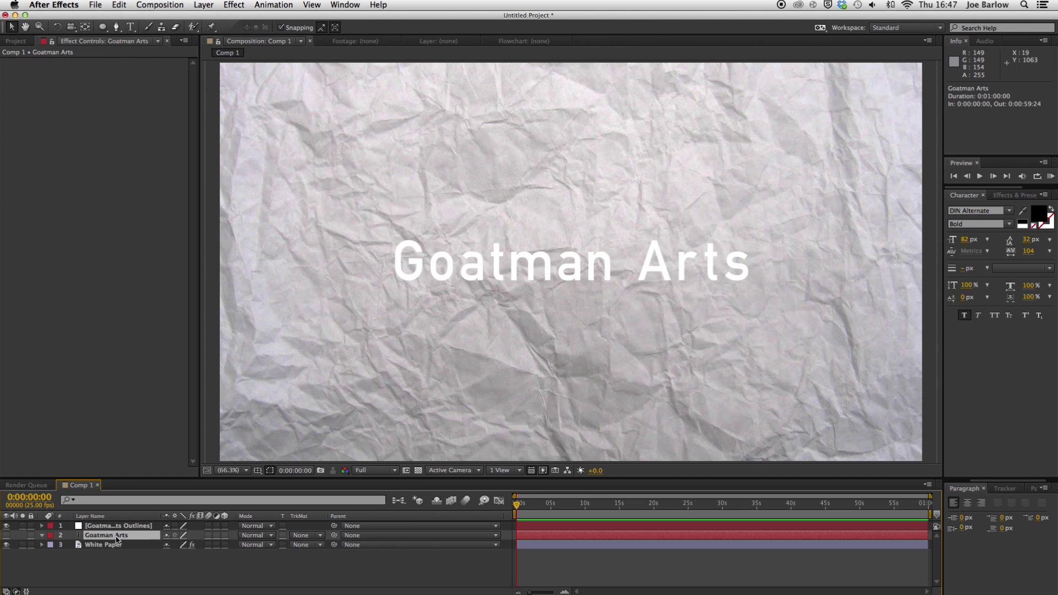
pyautogui.press('Delete')
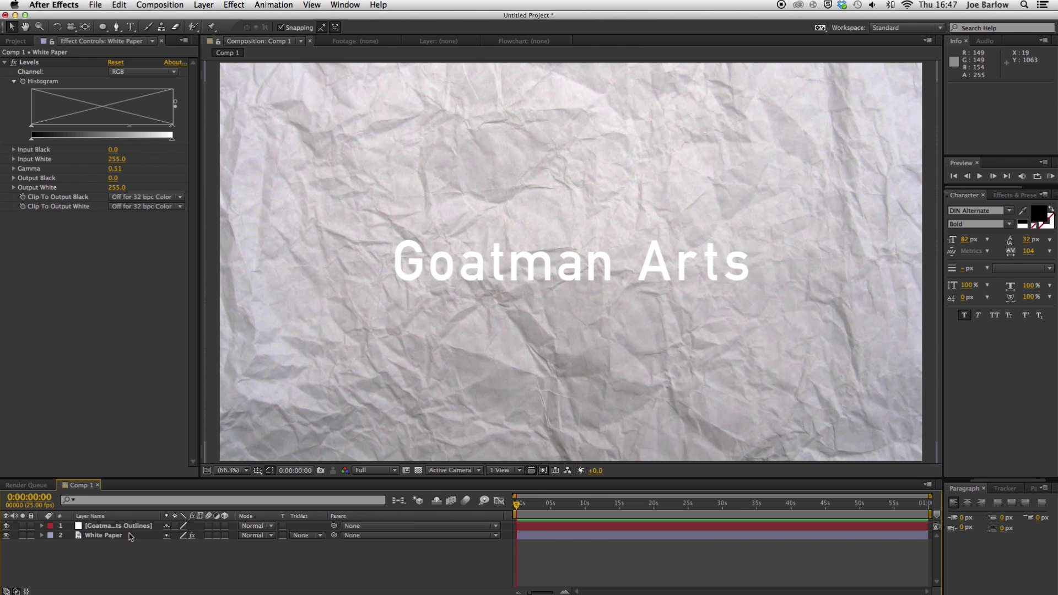
# Step: Inspect the Goatman Arts Outlines layer's letter masks with M, then collapse them
pyautogui.click(135, 527)
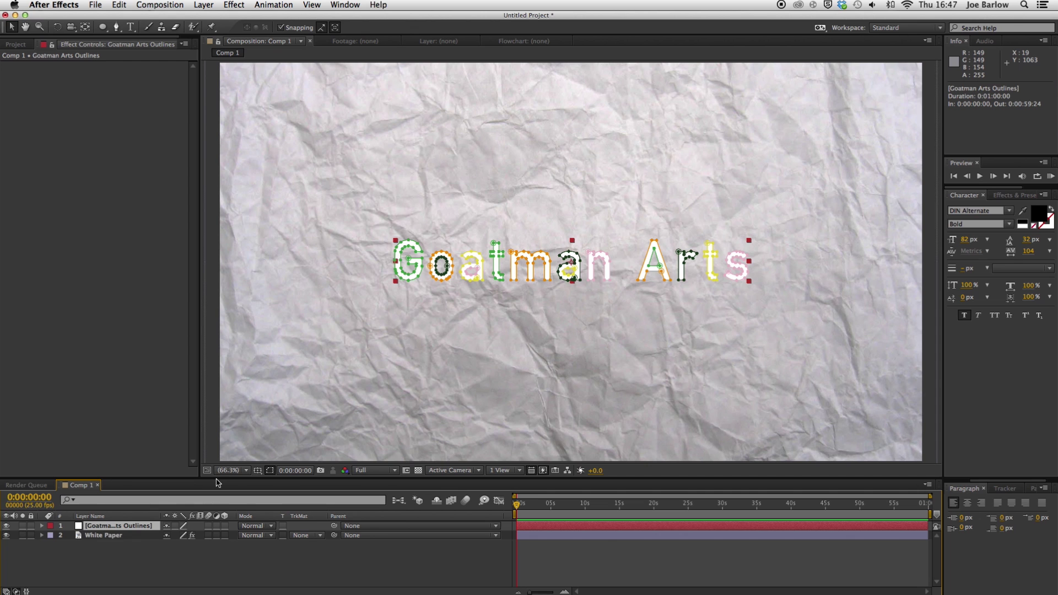
pyautogui.press('m')
pyautogui.scroll(-5, 115, 573)
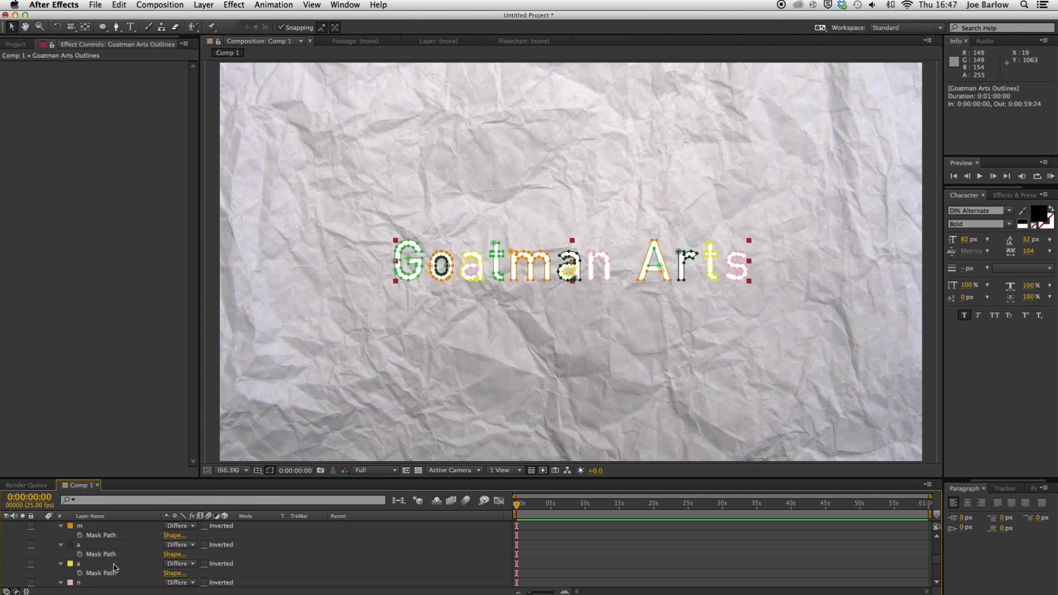
pyautogui.scroll(-6, 112, 565)
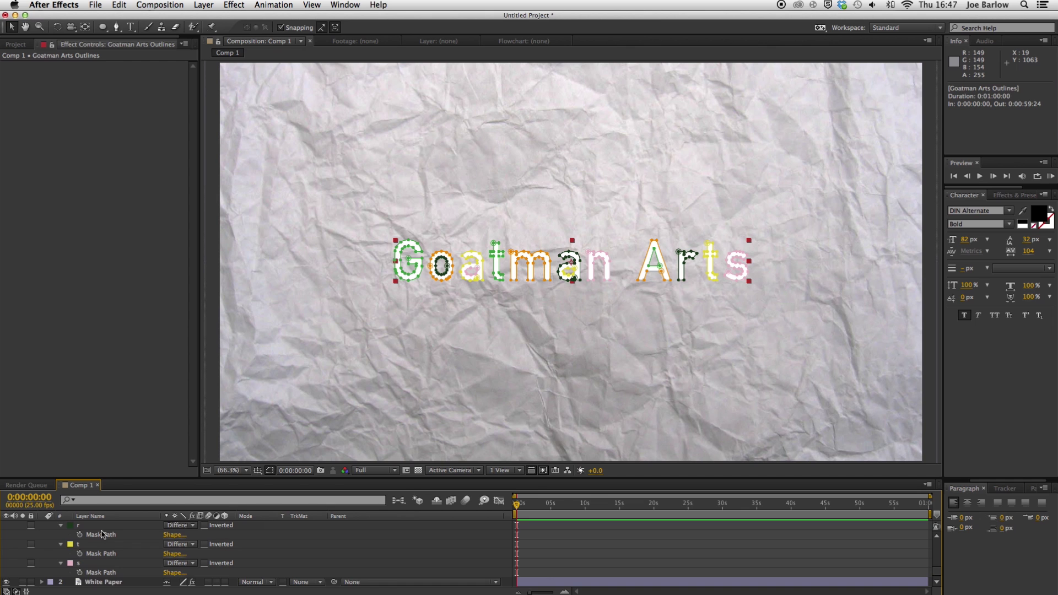
pyautogui.scroll(10, 88, 552)
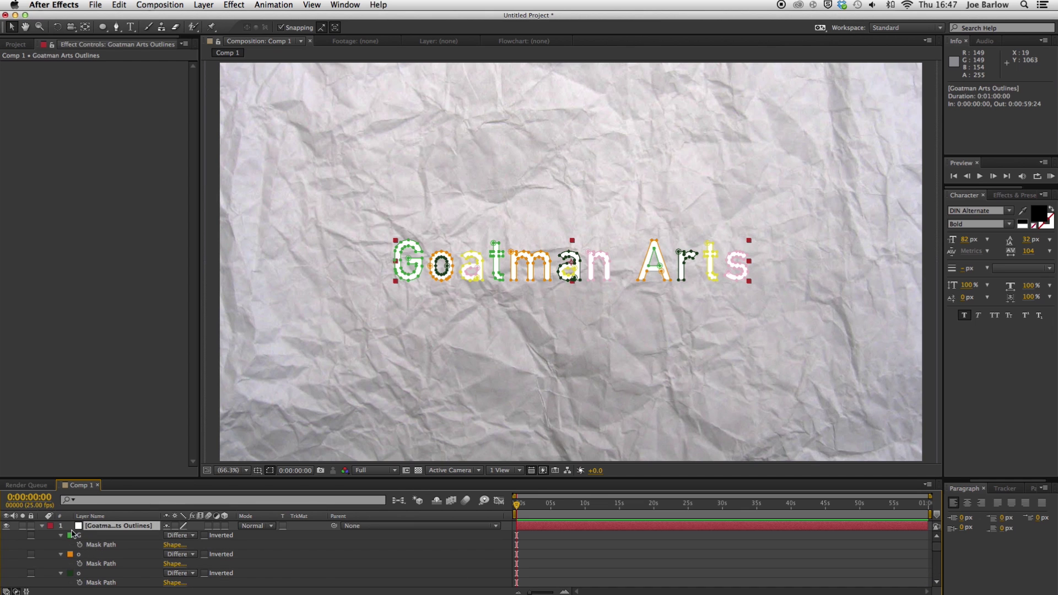
pyautogui.click(42, 527)
pyautogui.click(165, 556)
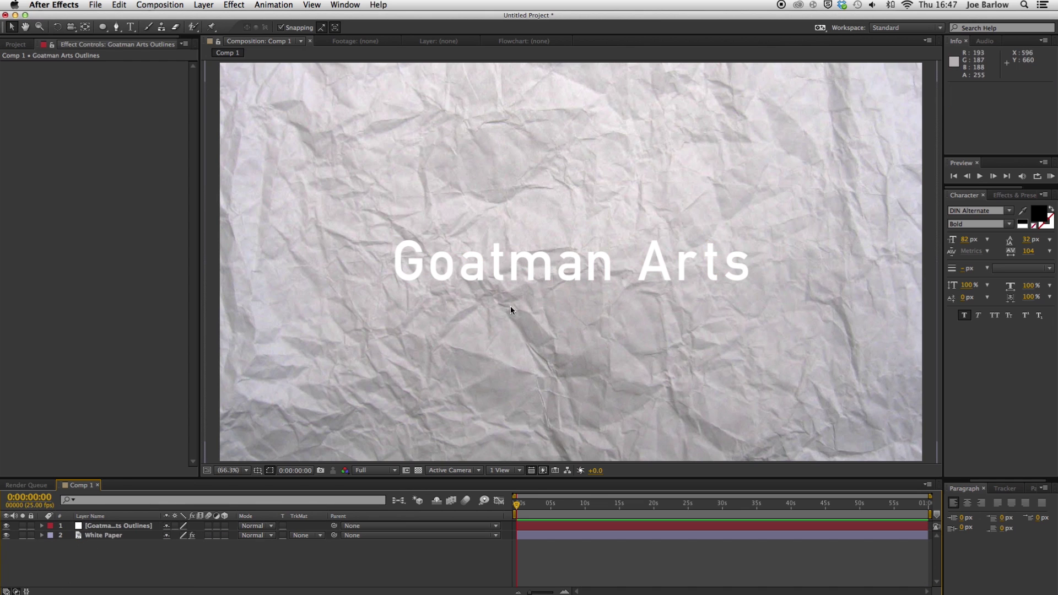
# Step: Duplicate the Goatman Arts Outlines layer and rename the copies outline (top) and solid
pyautogui.click(138, 526)
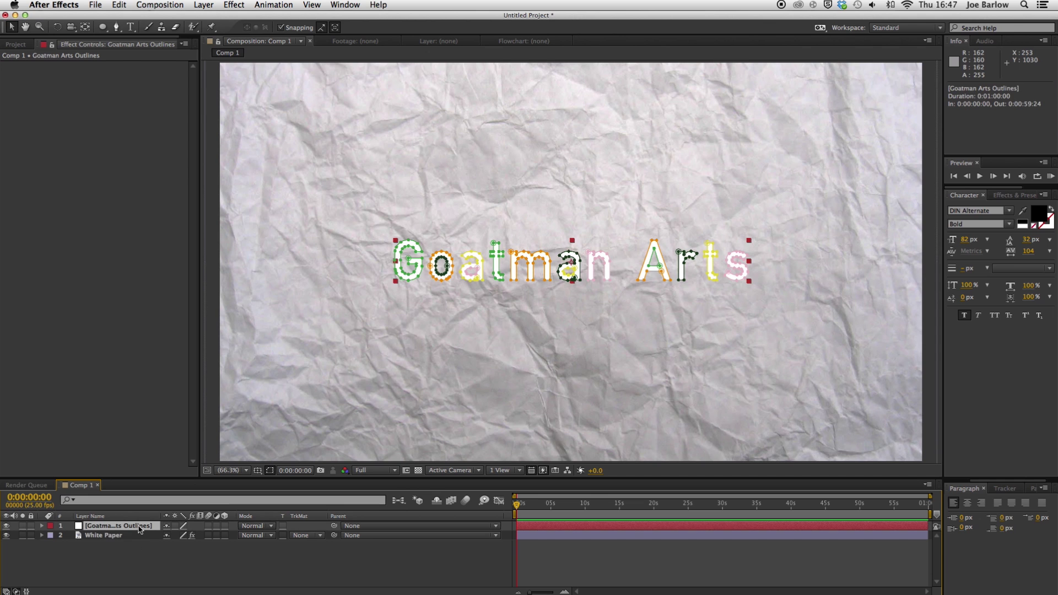
pyautogui.press('super+d')
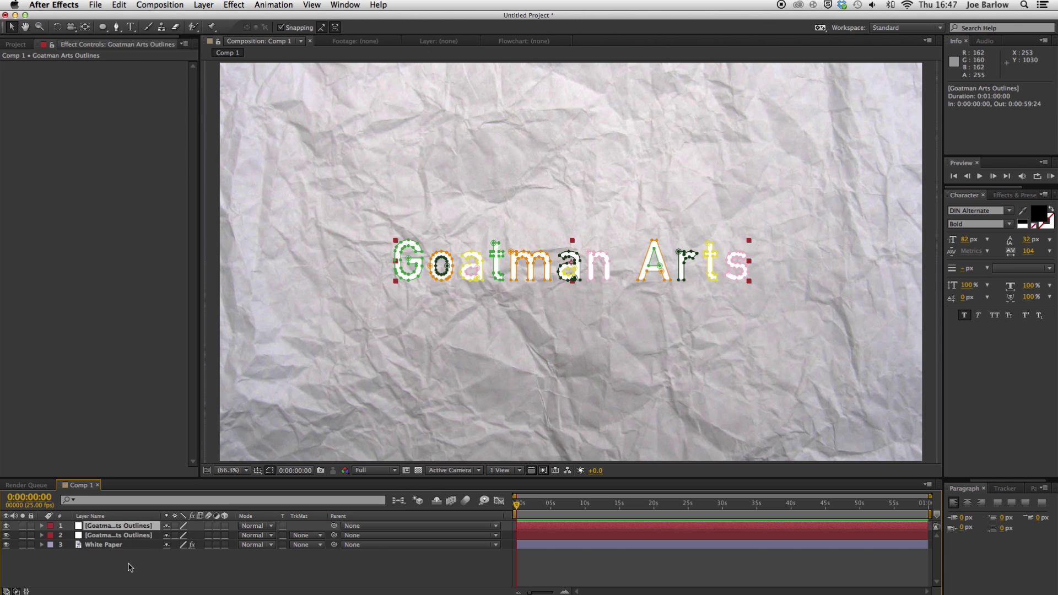
pyautogui.click(130, 568)
pyautogui.click(146, 527)
pyautogui.click(141, 536)
pyautogui.press('Return')
pyautogui.write('si')
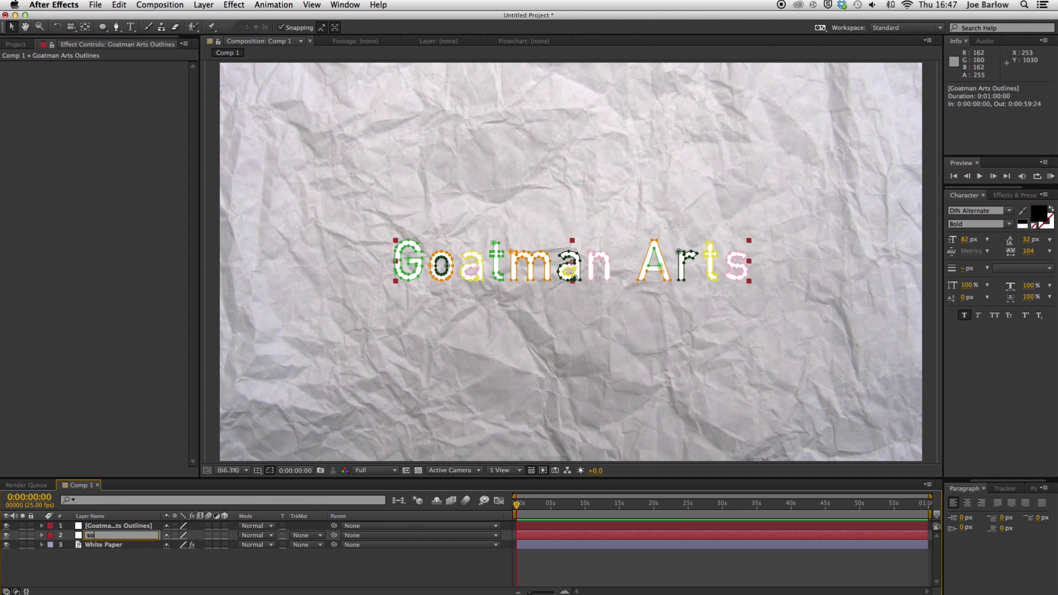
pyautogui.press('Return')
pyautogui.hotkey('ctrl', 'Up')
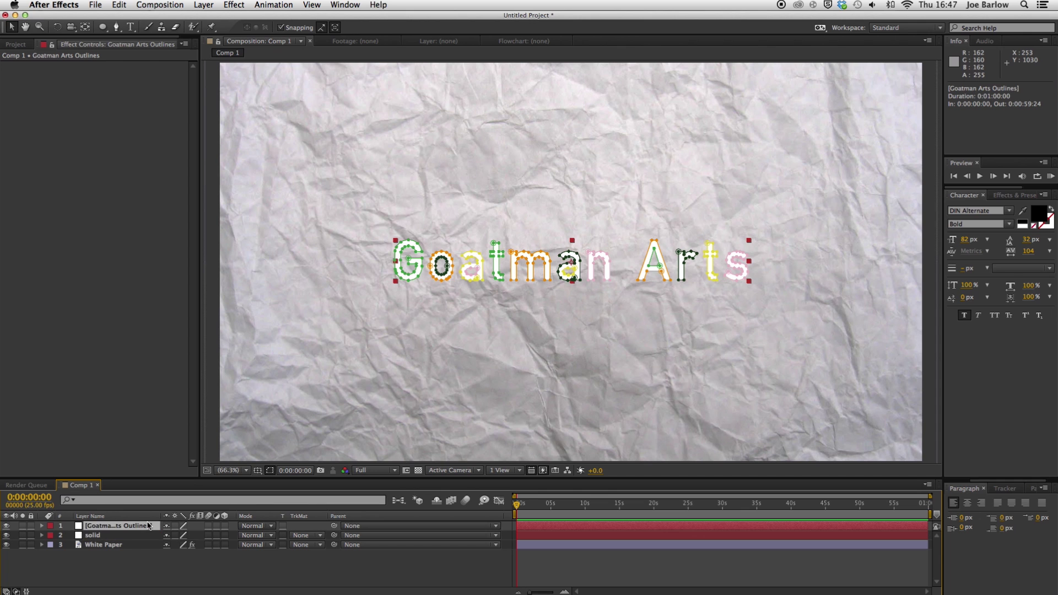
pyautogui.press('Return')
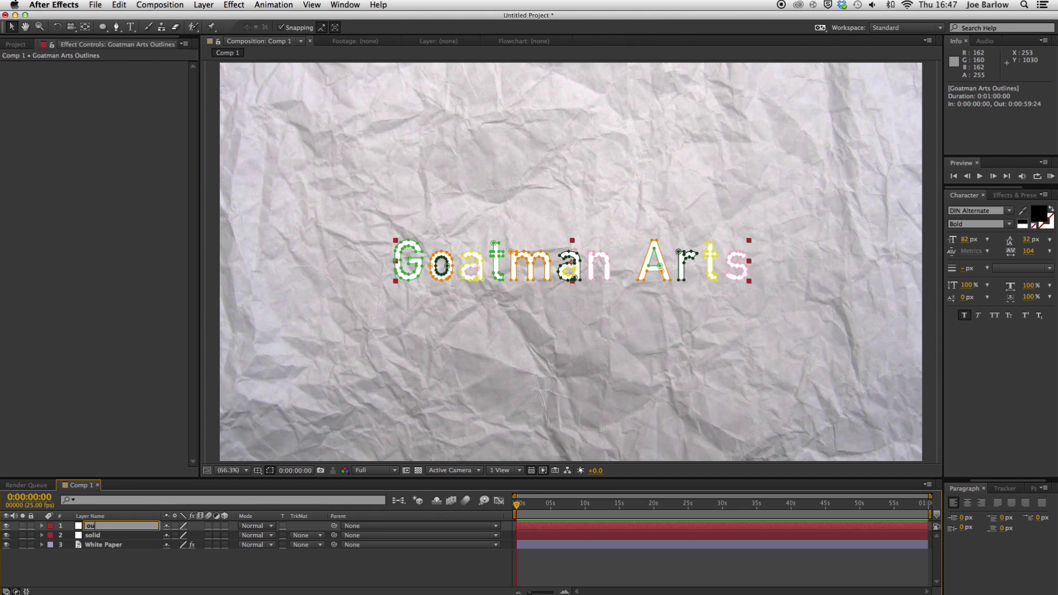
pyautogui.press('Return')
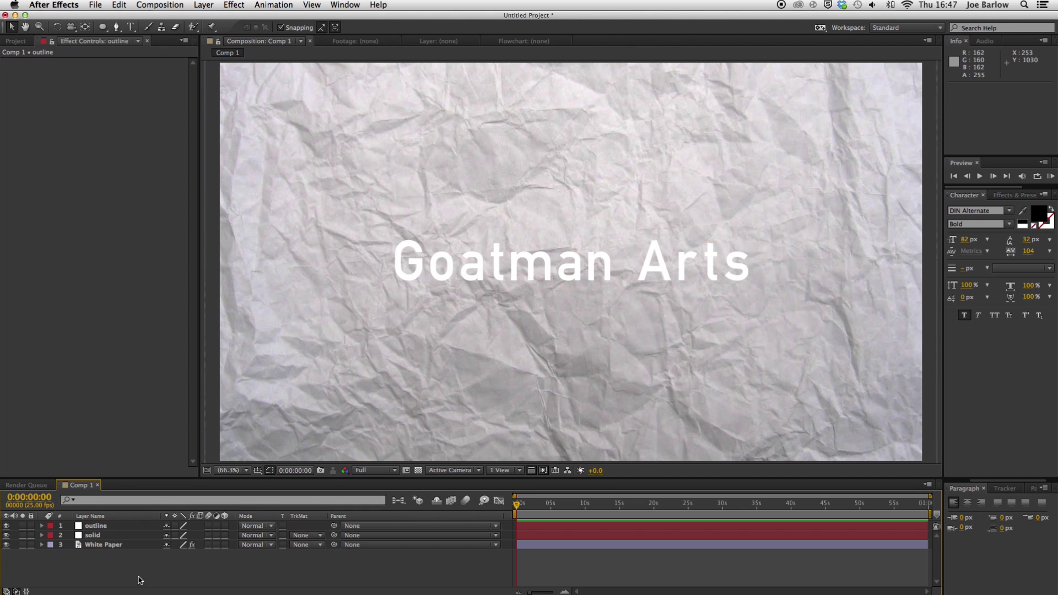
# Step: Apply the Scribble effect to the solid layer and the Stroke effect to the outline layer
pyautogui.click(1020, 196)
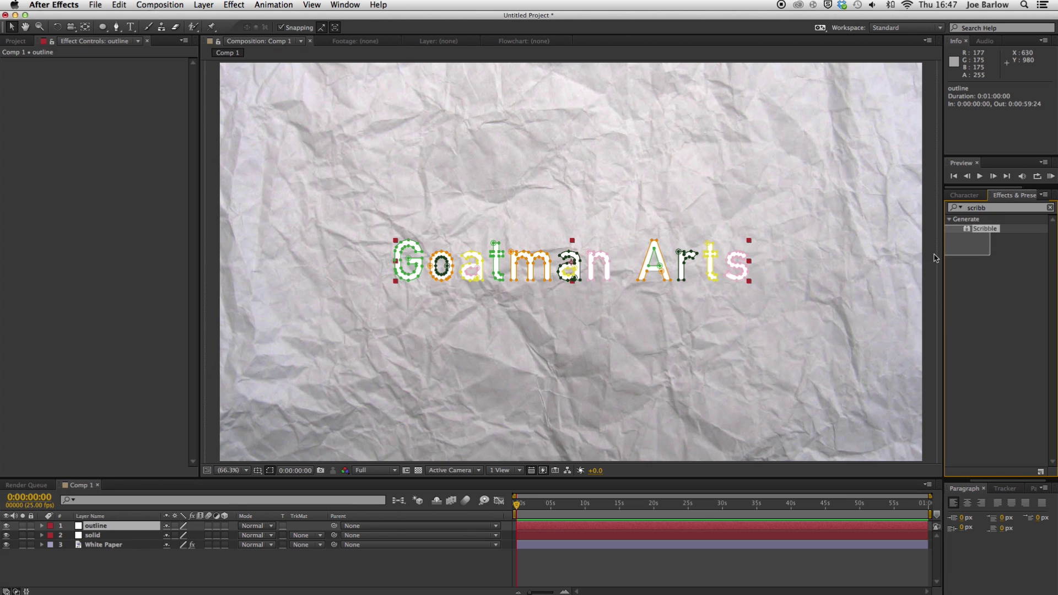
pyautogui.moveTo(984, 234)
pyautogui.mouseDown()
pyautogui.moveTo(312, 402)
pyautogui.moveTo(99, 536)
pyautogui.mouseUp()
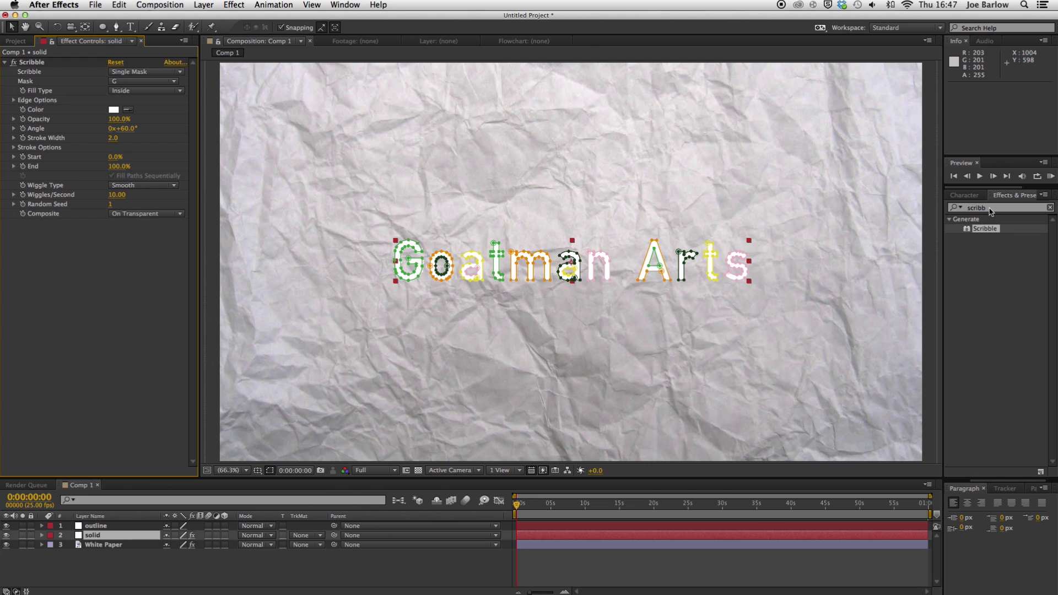
pyautogui.press('super+5')
pyautogui.write('strok')
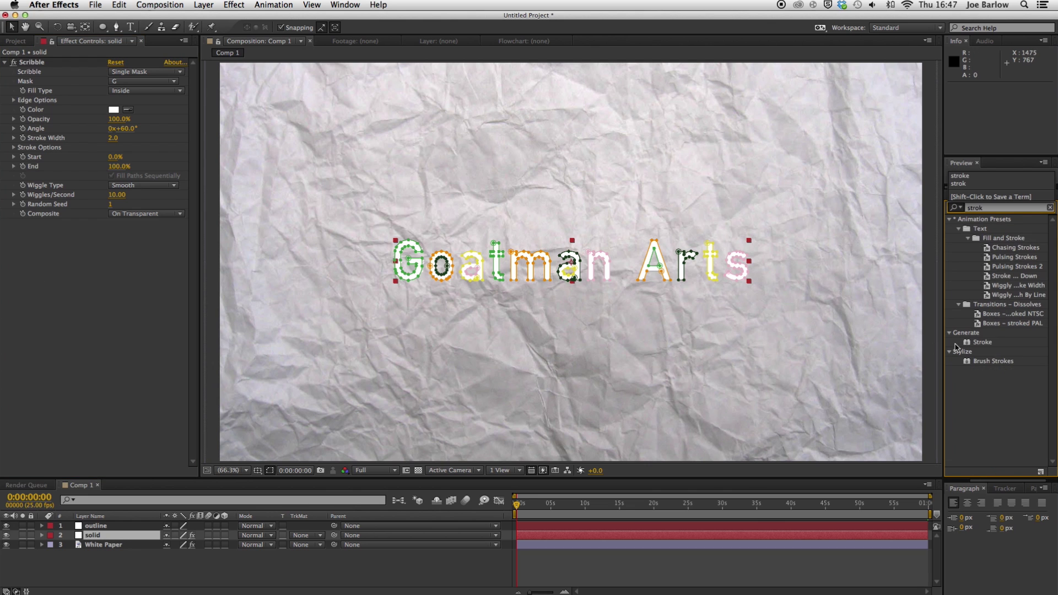
pyautogui.moveTo(957, 344)
pyautogui.mouseDown()
pyautogui.moveTo(385, 414)
pyautogui.moveTo(148, 531)
pyautogui.mouseUp()
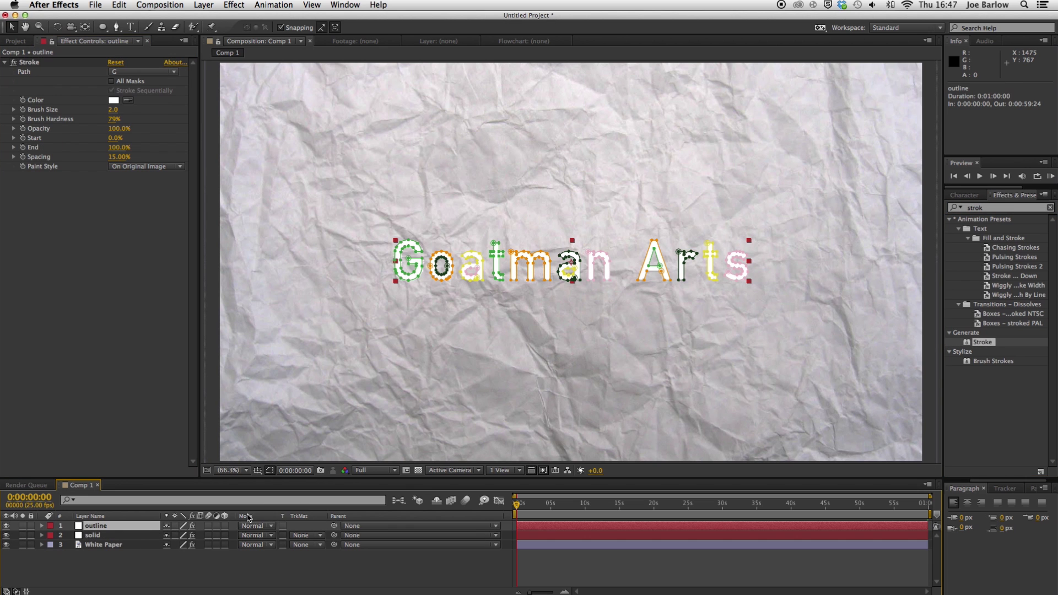
# Step: Make the outline Stroke colour black and paint it on a transparent background
pyautogui.click(114, 101)
pyautogui.click(149, 224)
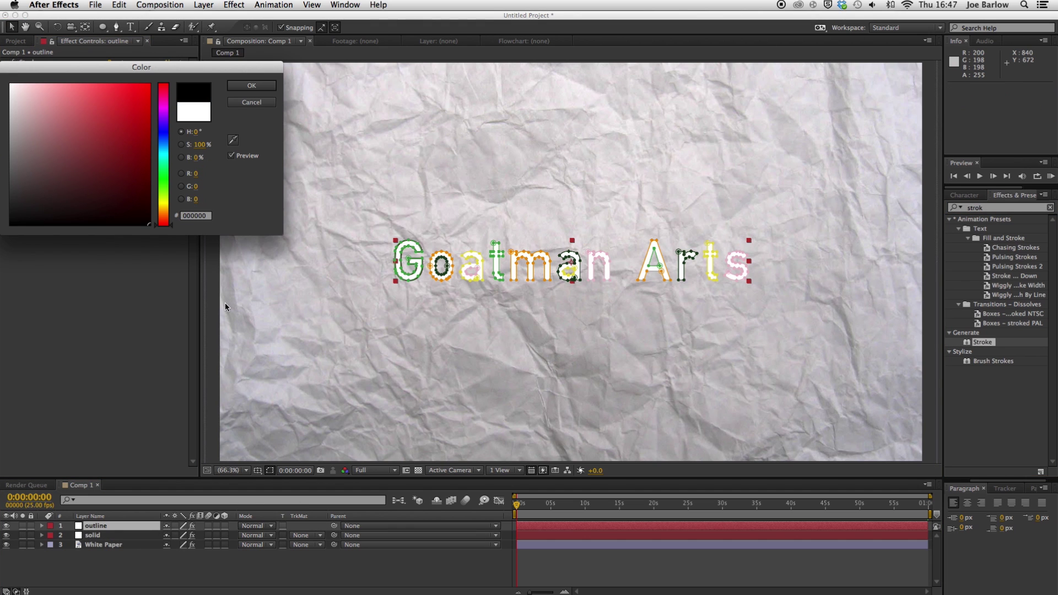
pyautogui.press('Return')
pyautogui.click(146, 167)
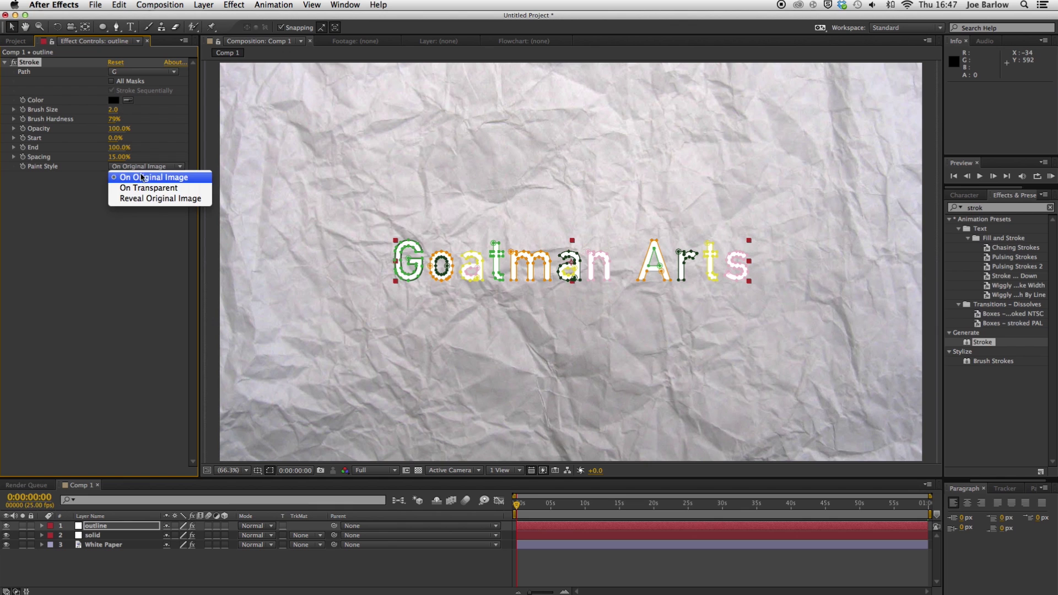
pyautogui.click(145, 187)
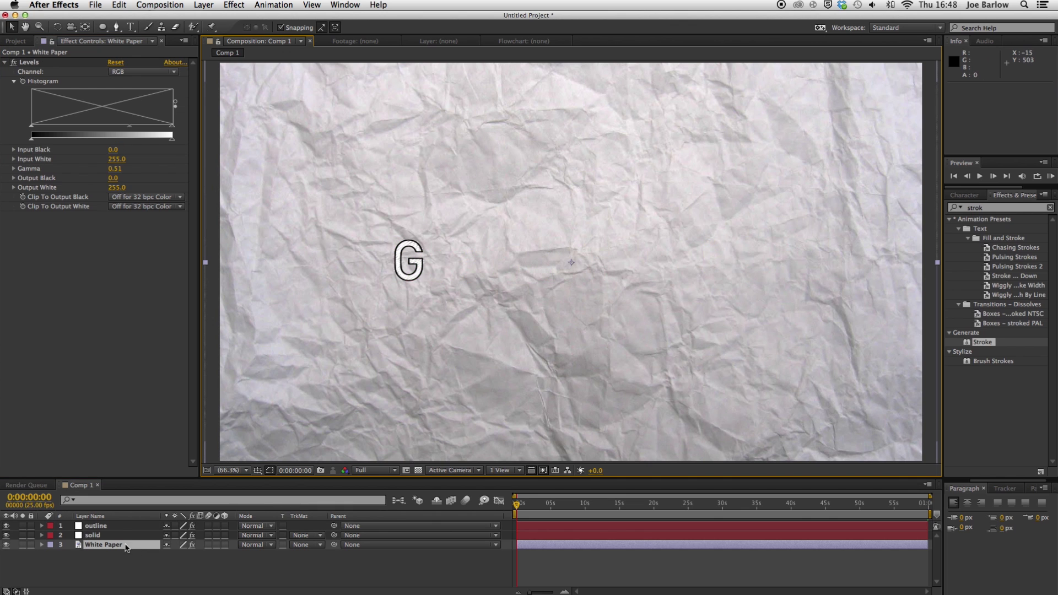
# Step: Enable All Masks on the outline layer's Stroke effect
pyautogui.click(119, 527)
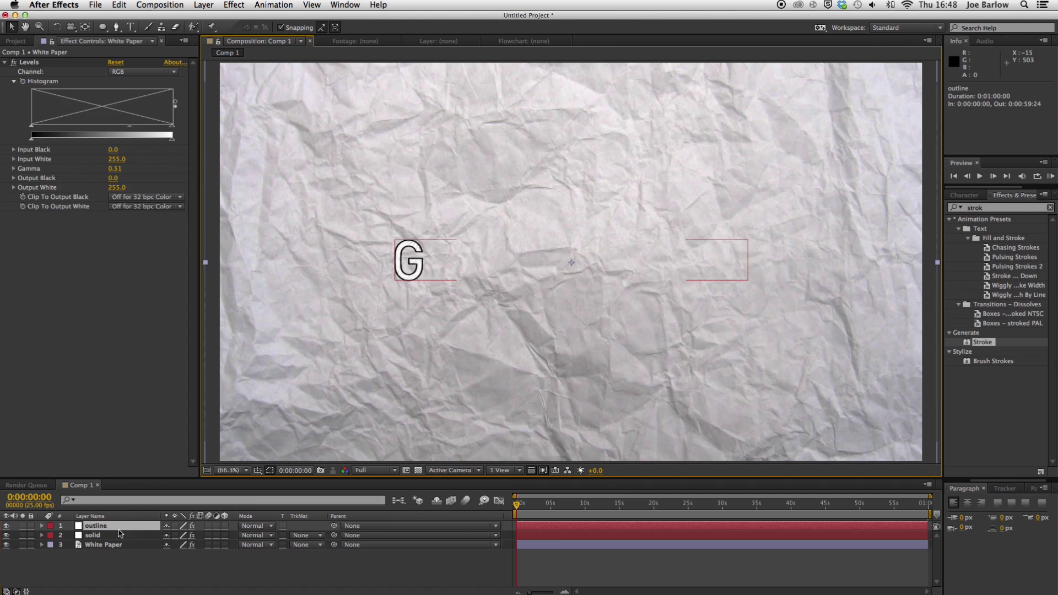
pyautogui.click(113, 346)
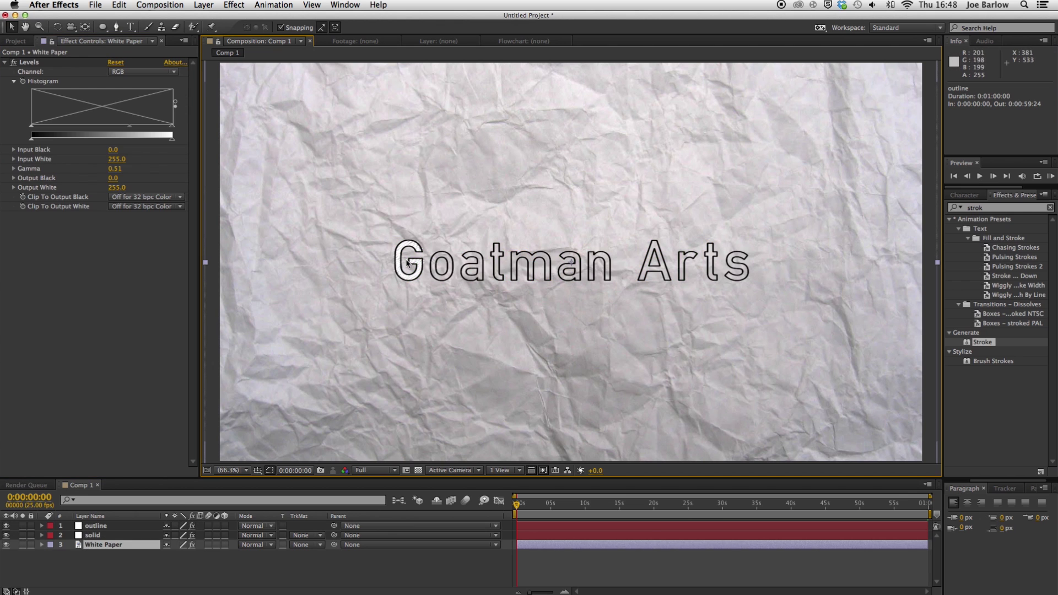
pyautogui.click(773, 262)
pyautogui.click(125, 223)
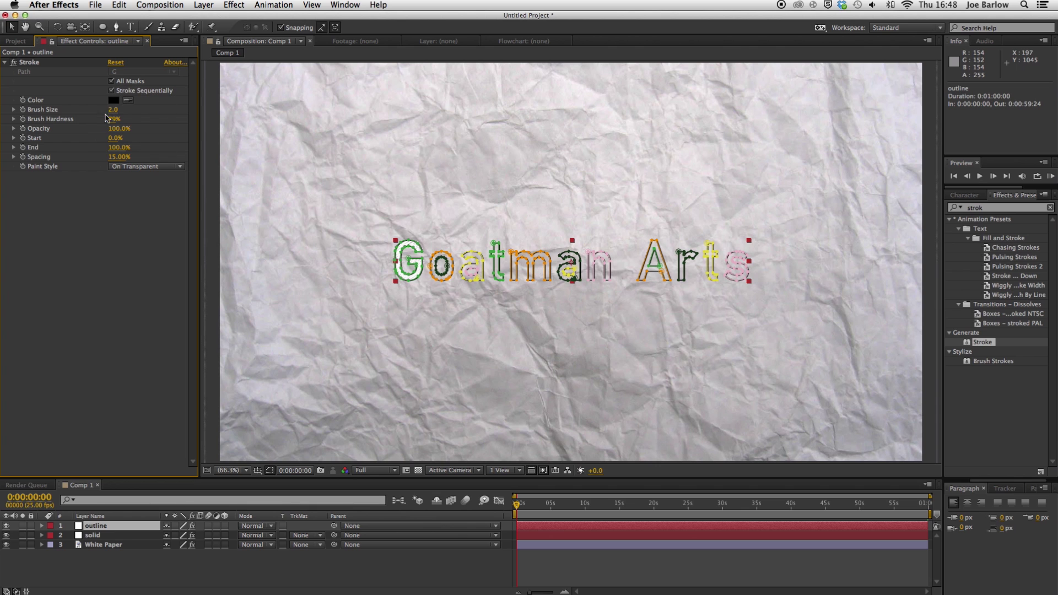
# Step: Try a Stroke brush size of 4, then set it back to 2
pyautogui.click(111, 110)
pyautogui.write('4')
pyautogui.press('Return')
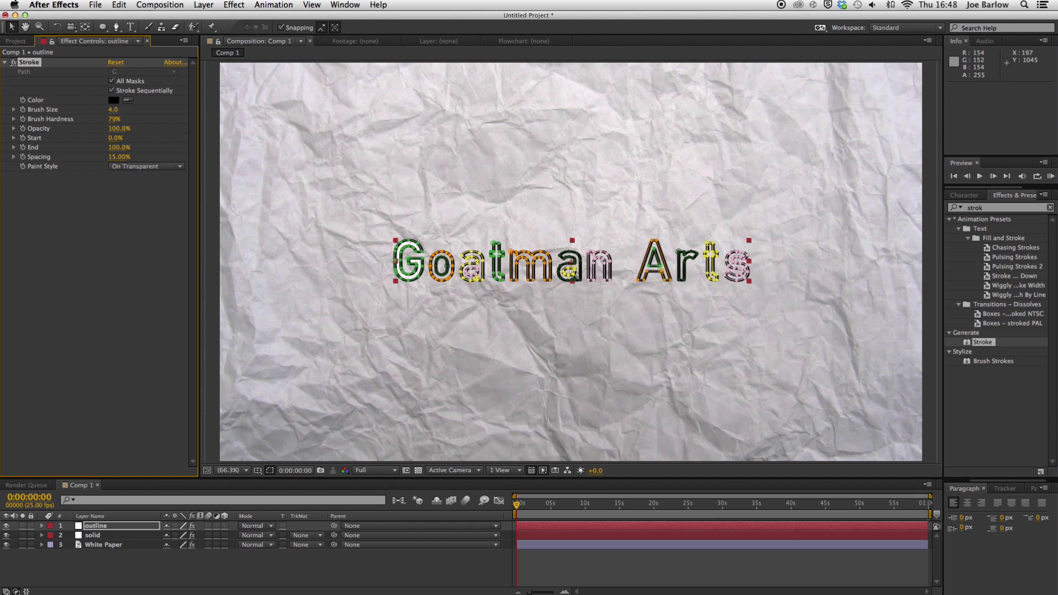
pyautogui.click(262, 121)
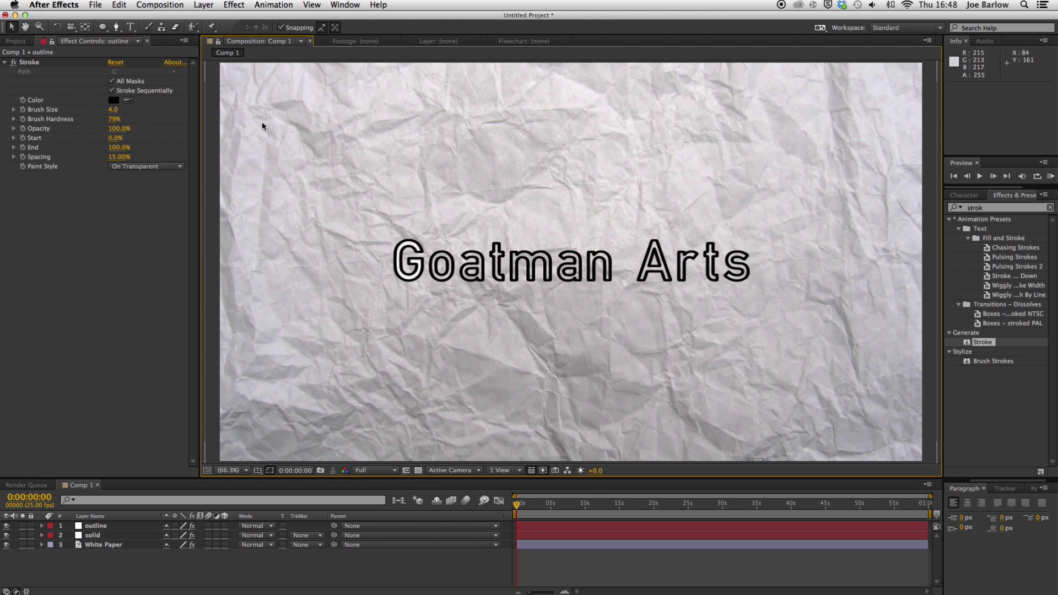
pyautogui.click(115, 110)
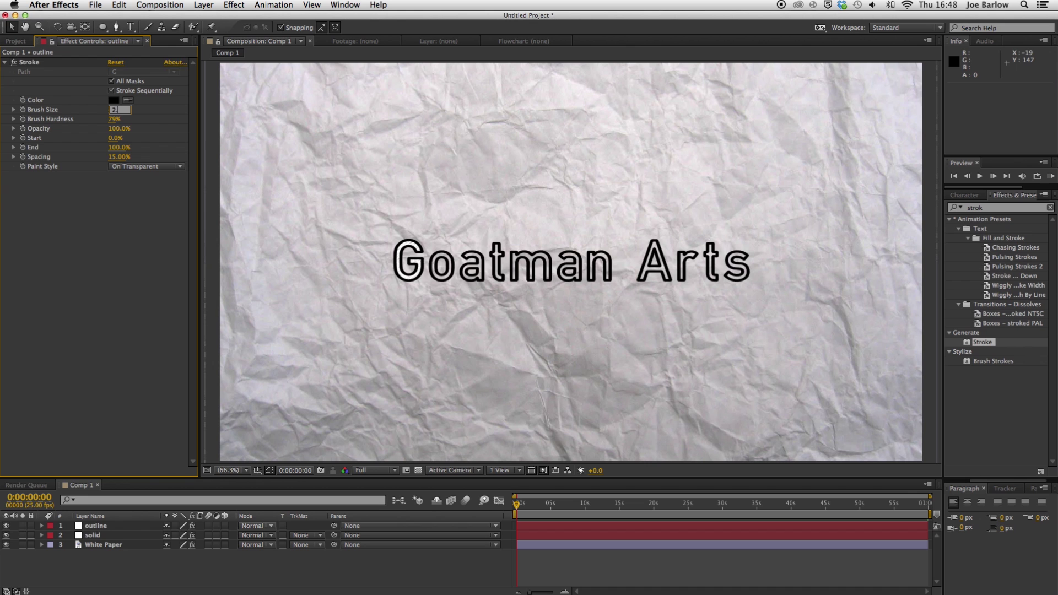
pyautogui.write('2')
pyautogui.press('Return')
pyautogui.click(595, 385)
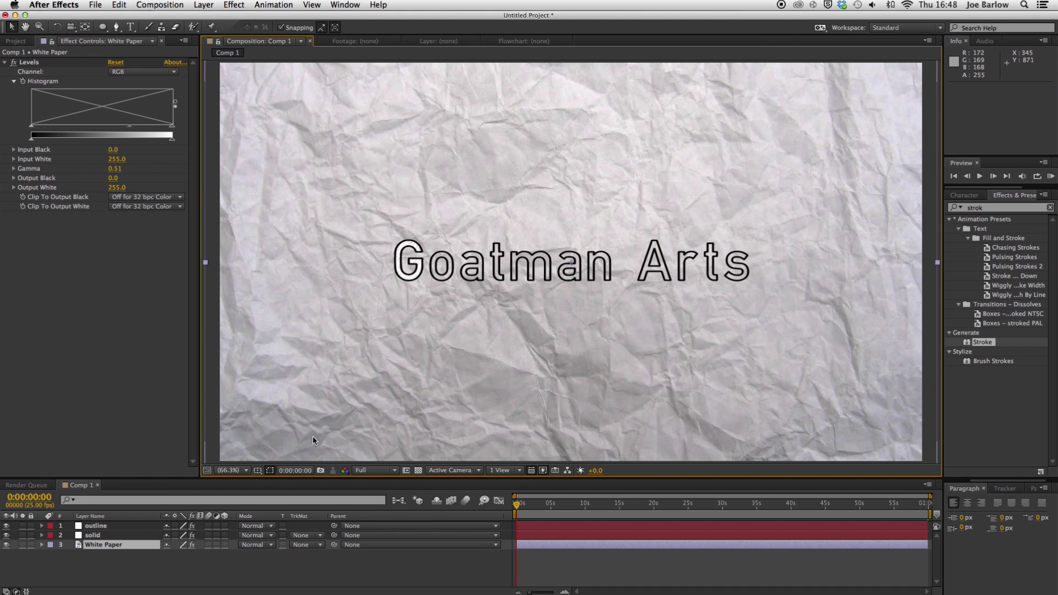
pyautogui.click(93, 535)
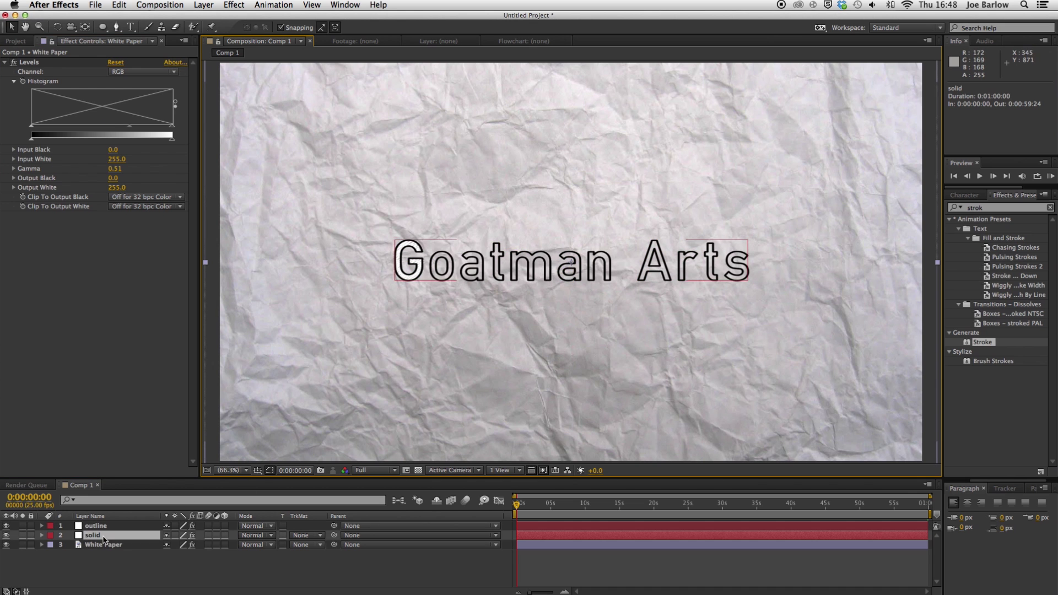
# Step: Make the solid layer's Scribble fill all masks in a bright, saturated green
pyautogui.click(76, 319)
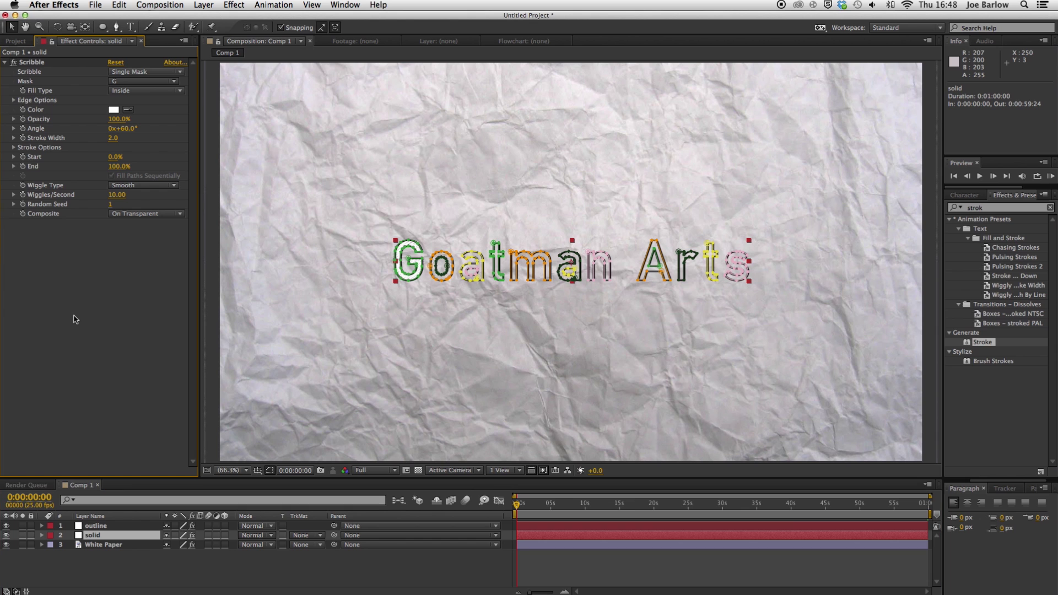
pyautogui.click(124, 76)
pyautogui.click(128, 111)
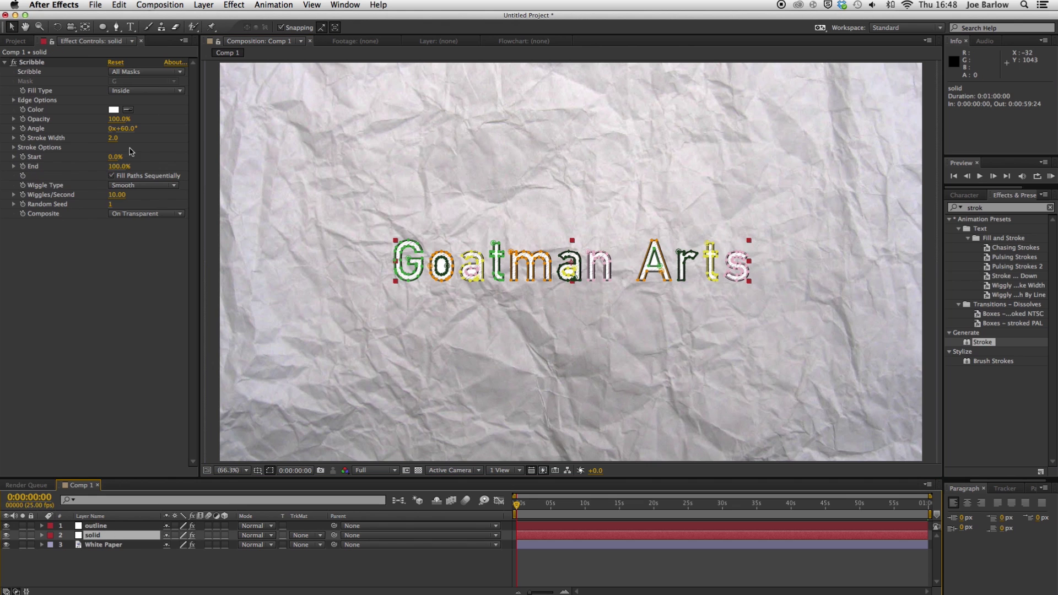
pyautogui.click(113, 109)
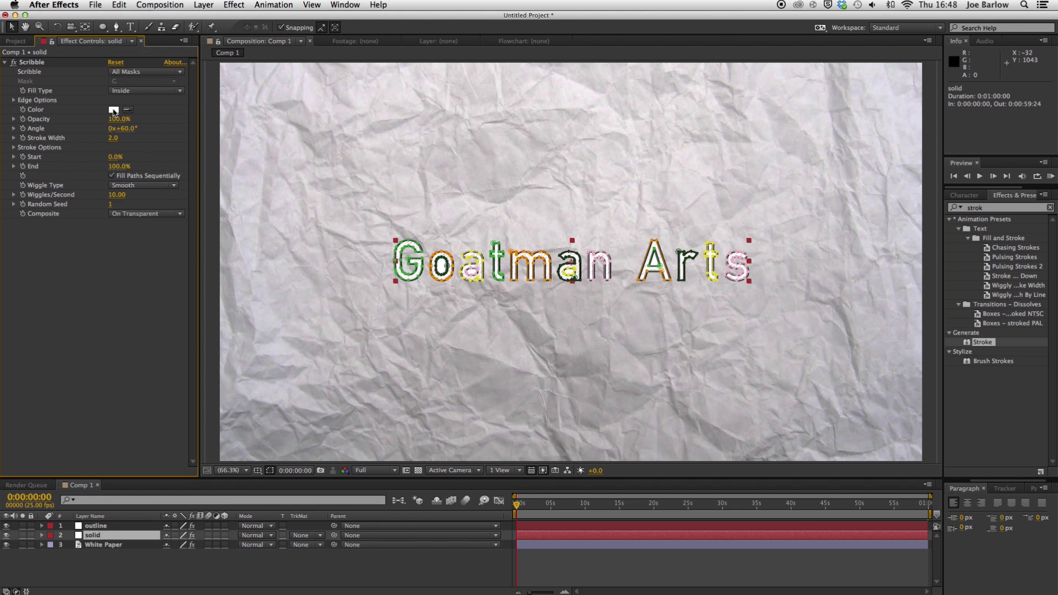
pyautogui.click(164, 135)
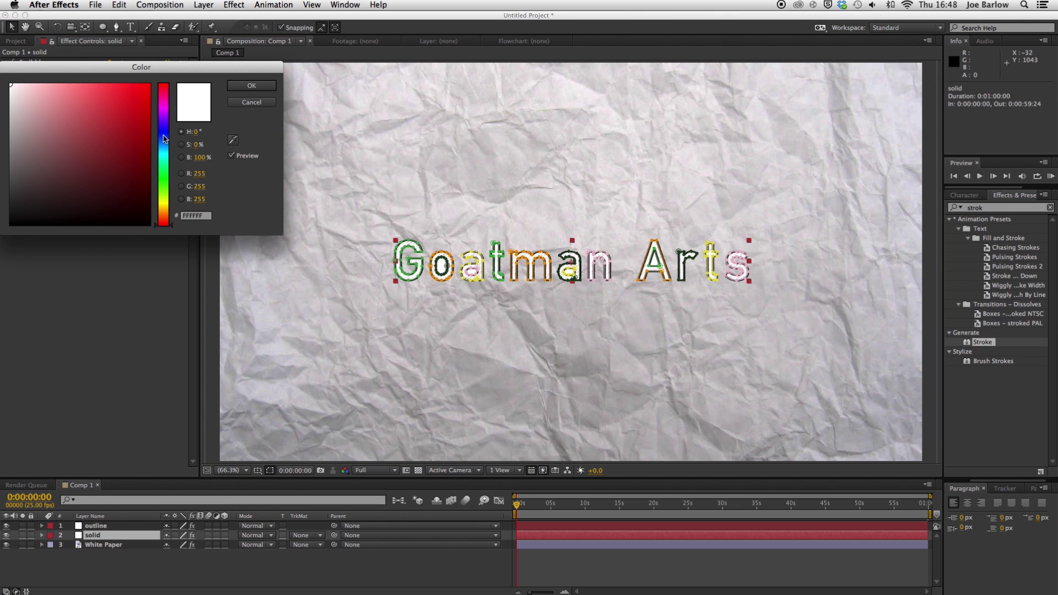
pyautogui.click(165, 175)
pyautogui.click(137, 130)
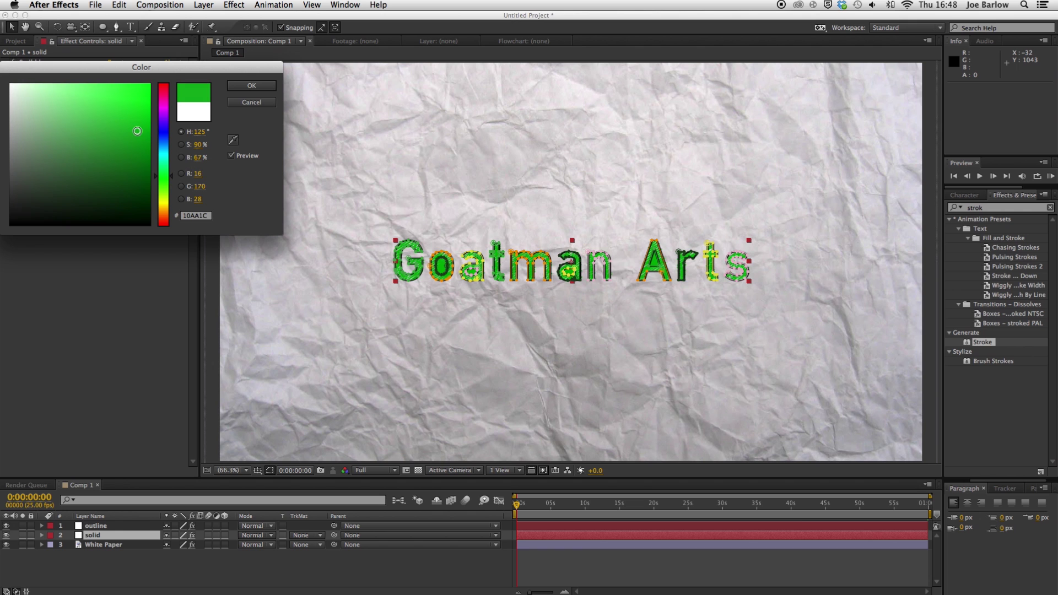
pyautogui.moveTo(144, 132); pyautogui.dragTo(159, 128)
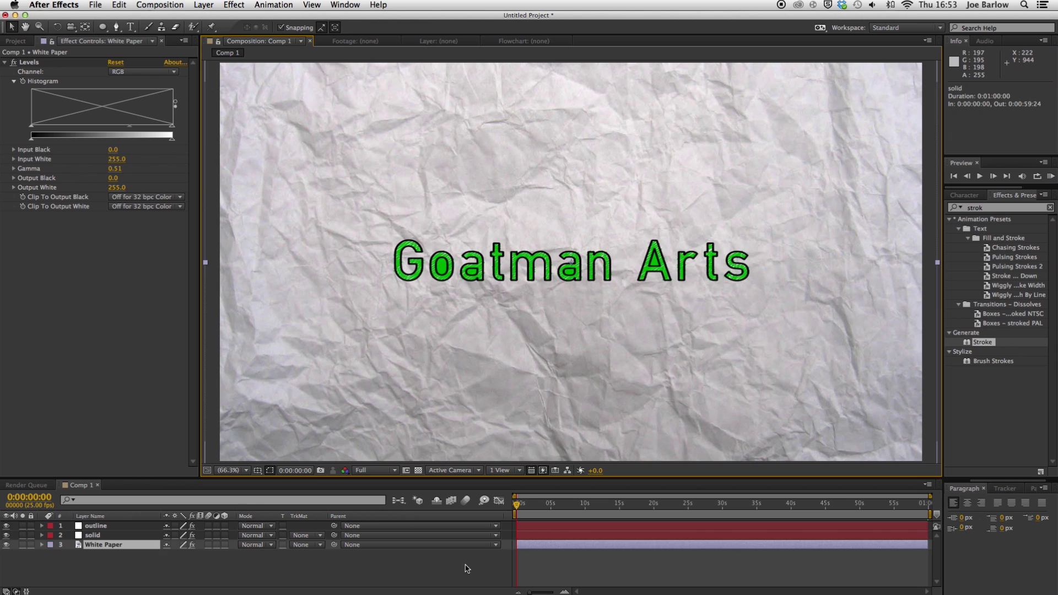
pyautogui.click(465, 569)
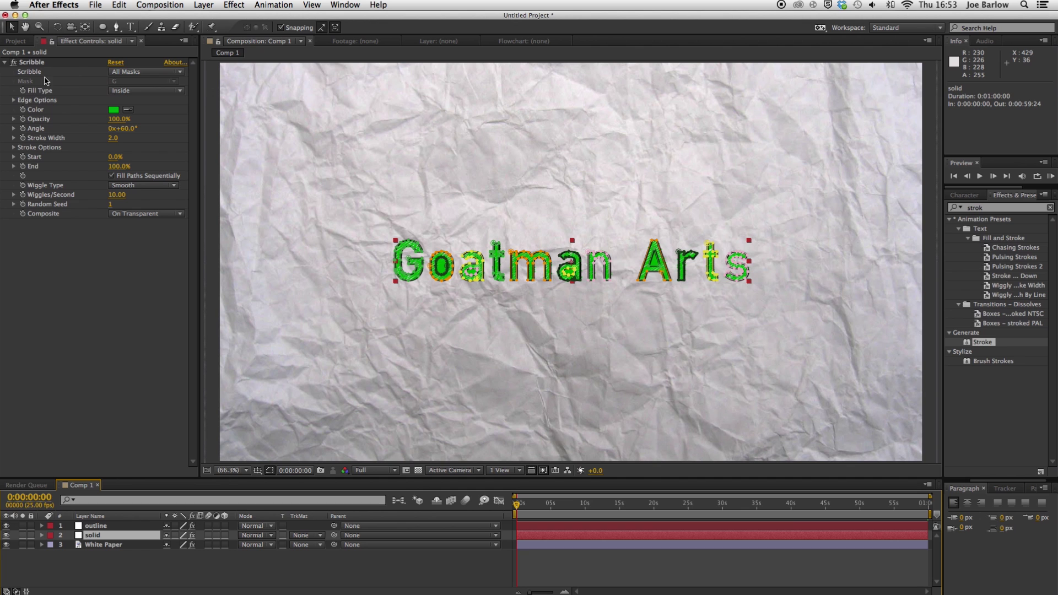
# Step: Compare Right Edge and Outside Edge fill types, settling on Right Edge with stroke width 6.0
pyautogui.click(135, 92)
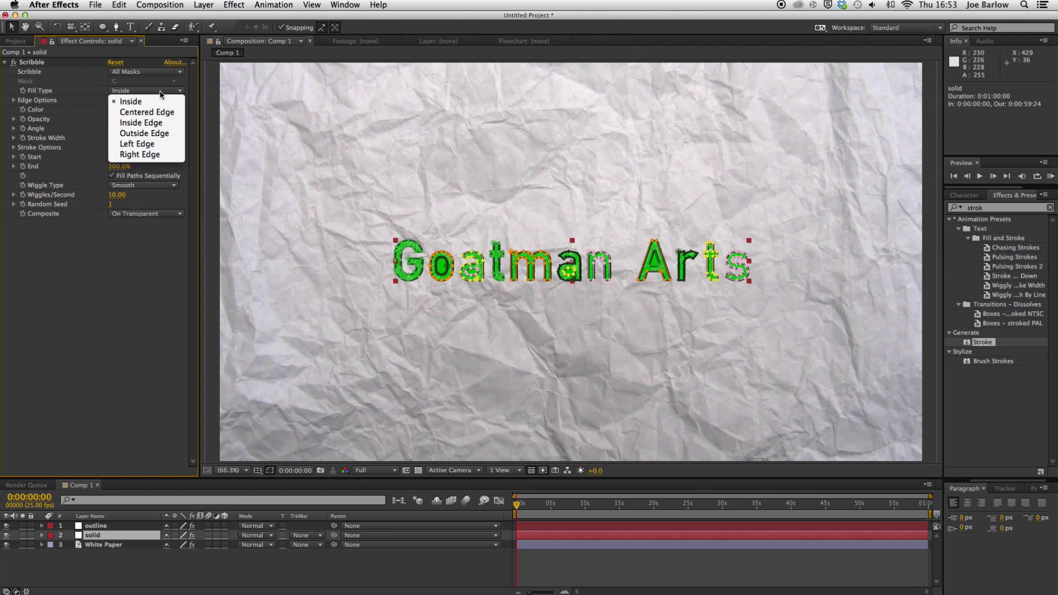
pyautogui.click(155, 159)
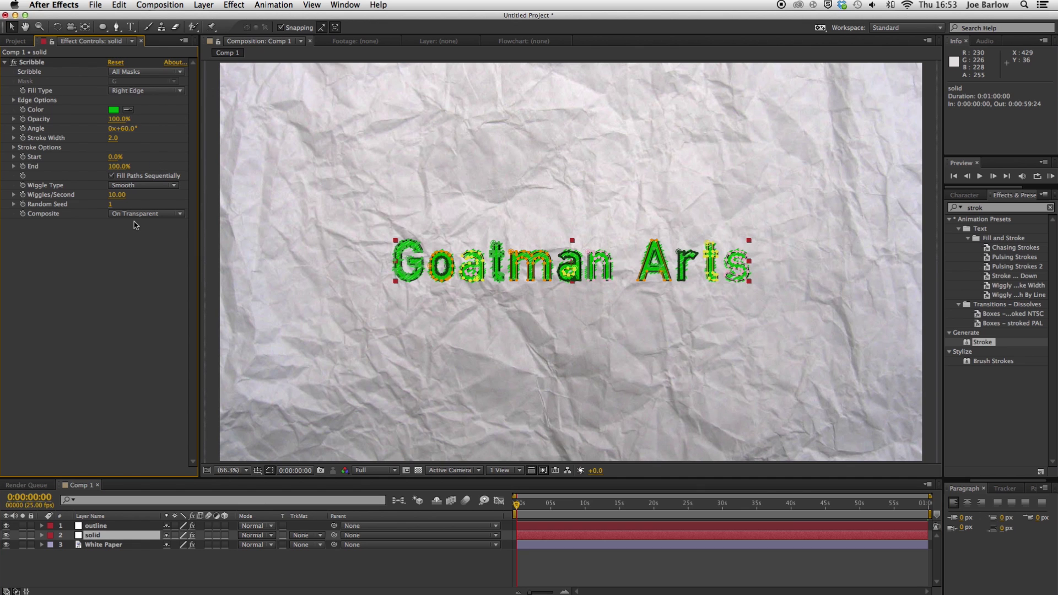
pyautogui.click(279, 302)
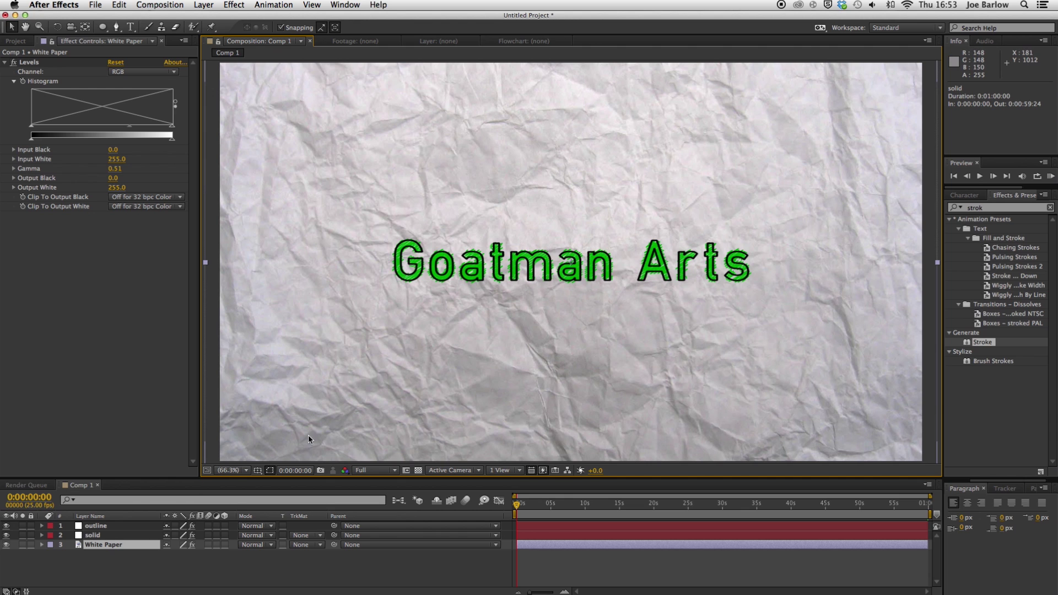
pyautogui.click(121, 536)
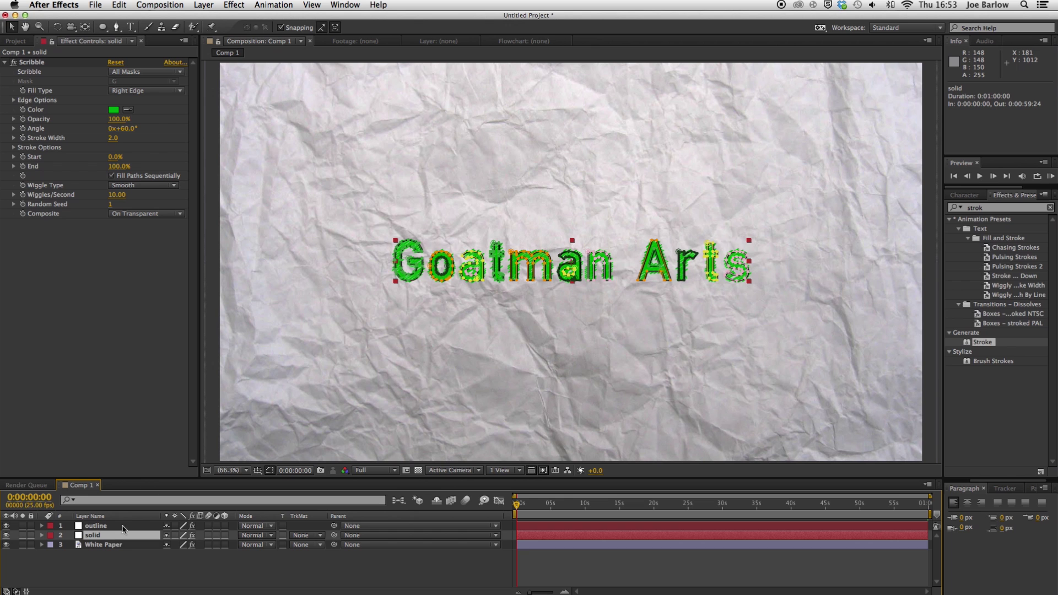
pyautogui.click(134, 92)
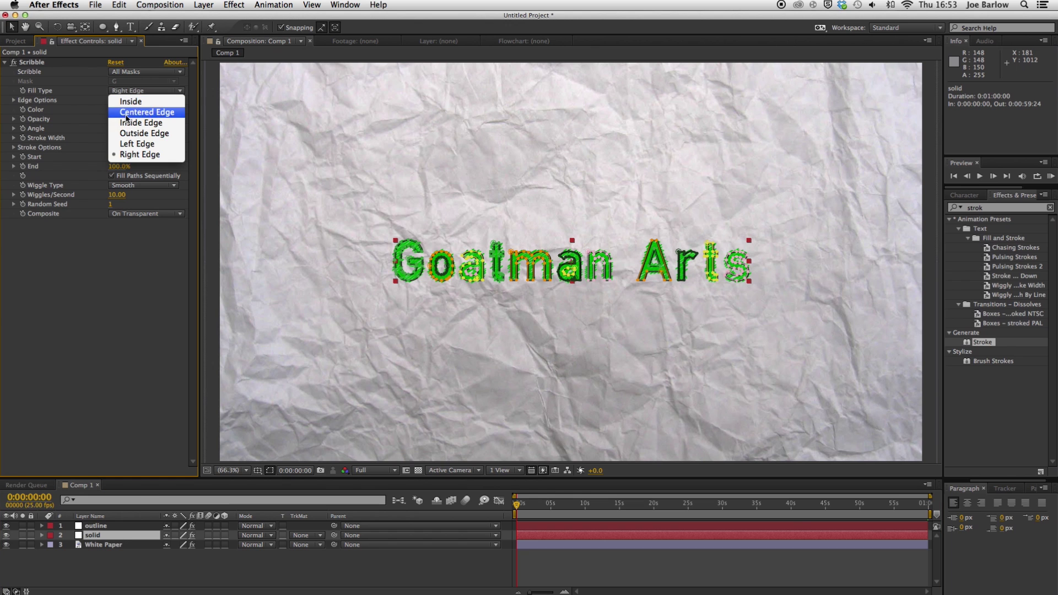
pyautogui.click(136, 134)
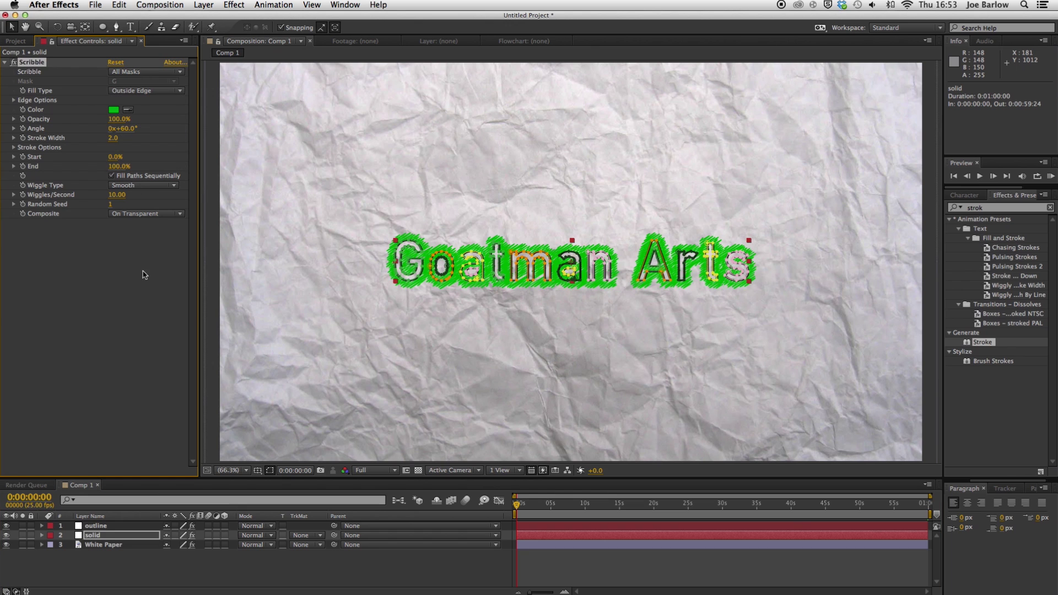
pyautogui.click(385, 267)
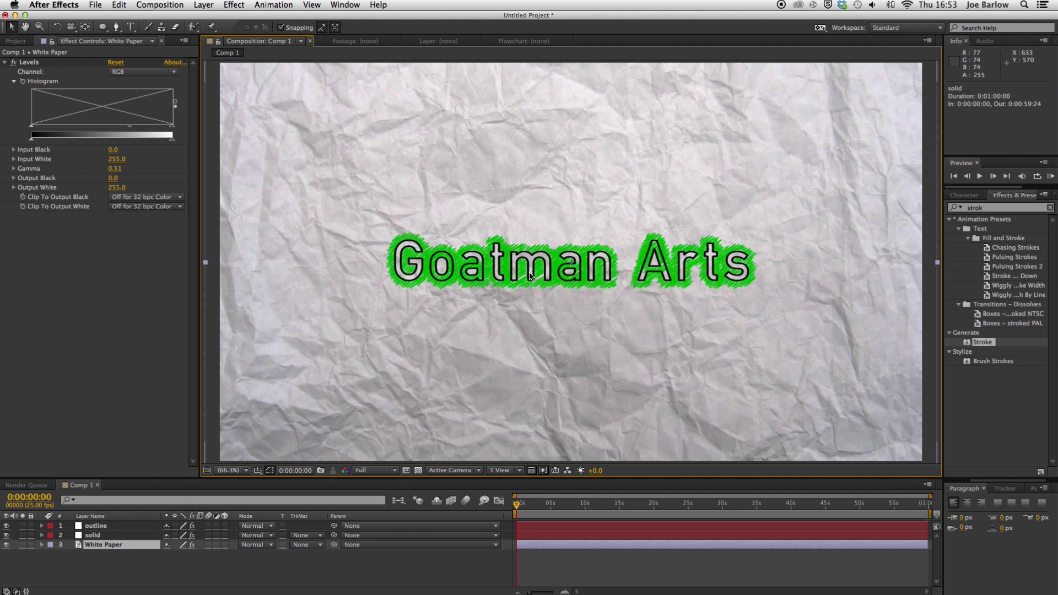
pyautogui.click(91, 535)
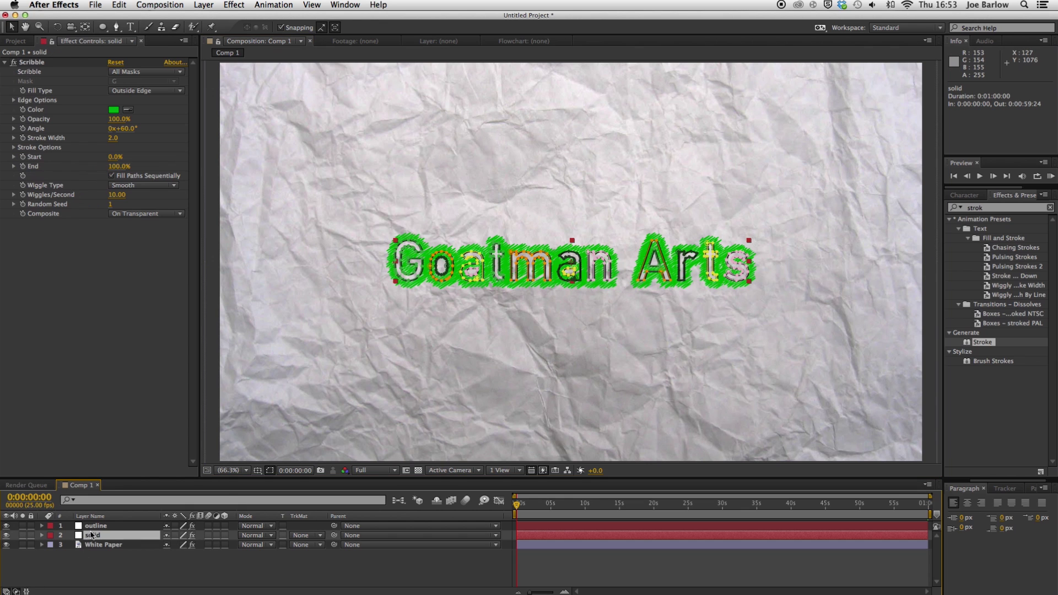
pyautogui.click(163, 91)
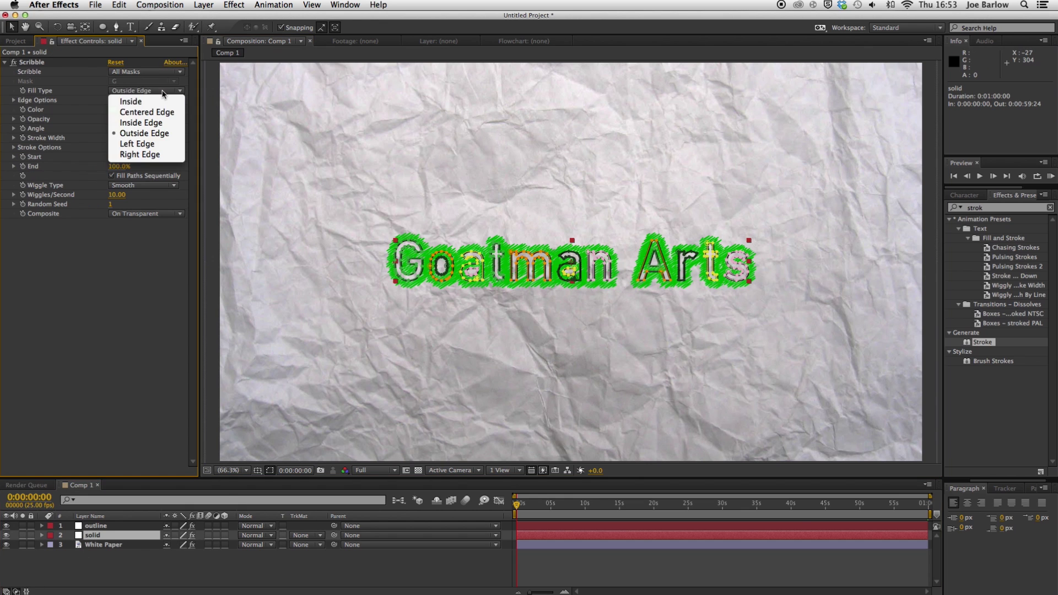
pyautogui.click(140, 154)
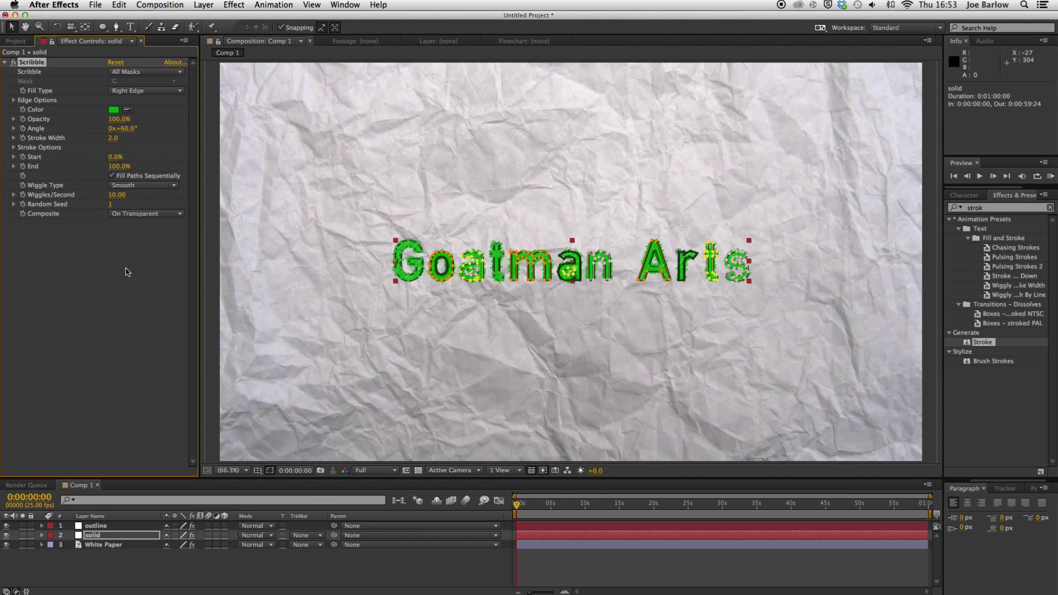
pyautogui.click(114, 139)
pyautogui.press('Return')
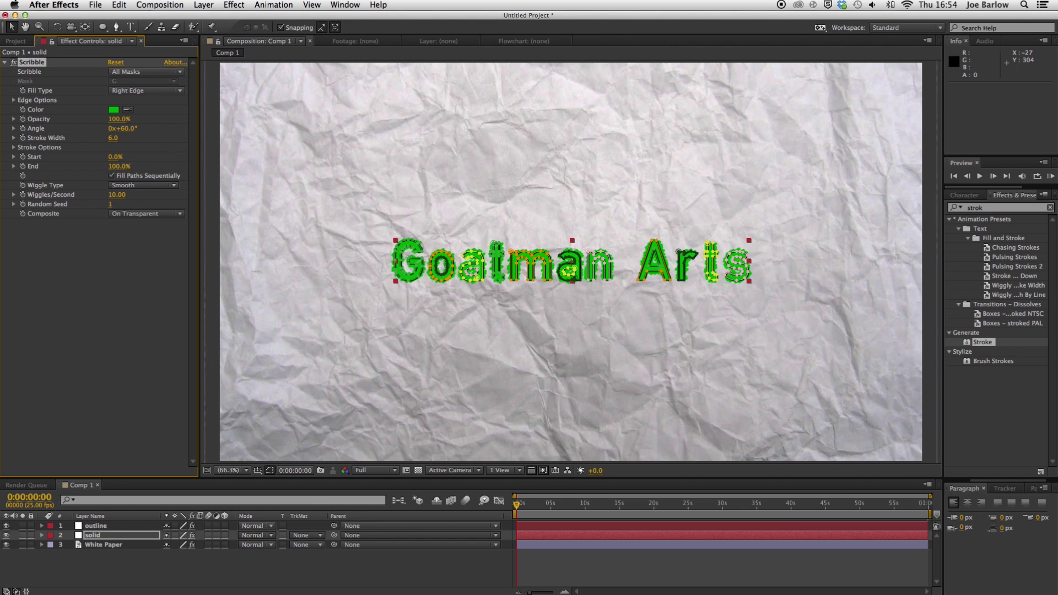
# Step: Expand Scribble Stroke Options and set curviness variation to 89% and spacing variation to 5.4
pyautogui.click(13, 148)
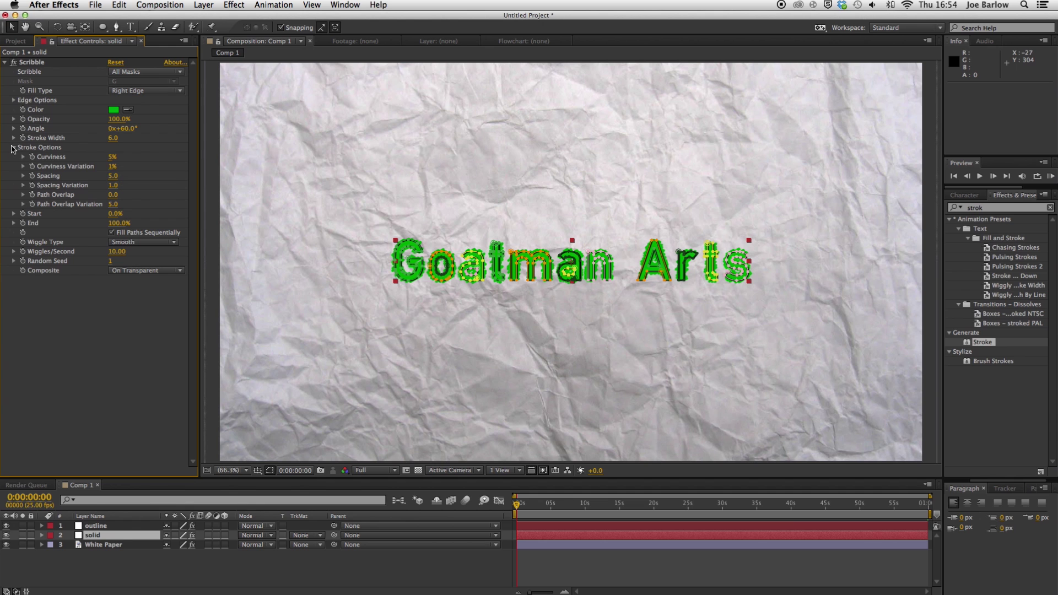
pyautogui.moveTo(112, 160)
pyautogui.mouseDown()
pyautogui.moveTo(130, 157)
pyautogui.moveTo(96, 158)
pyautogui.mouseUp()
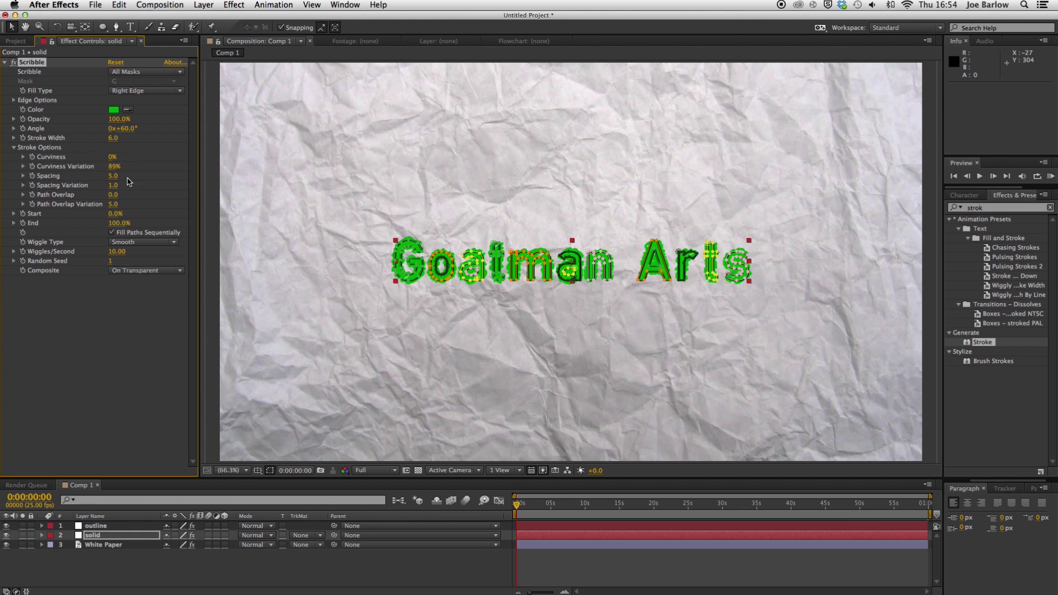
pyautogui.moveTo(113, 189); pyautogui.dragTo(139, 186)
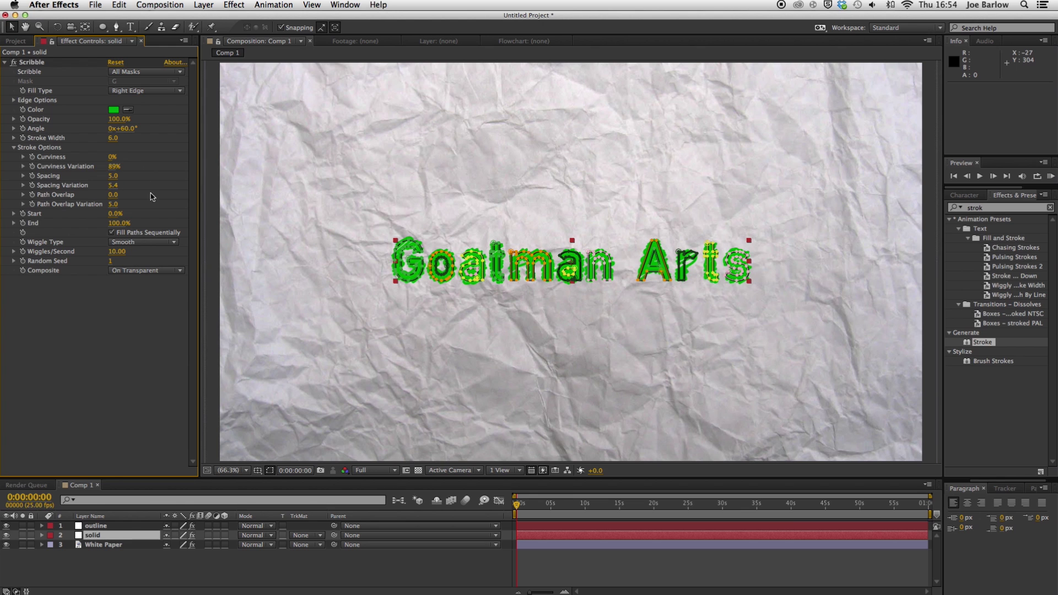
pyautogui.click(223, 352)
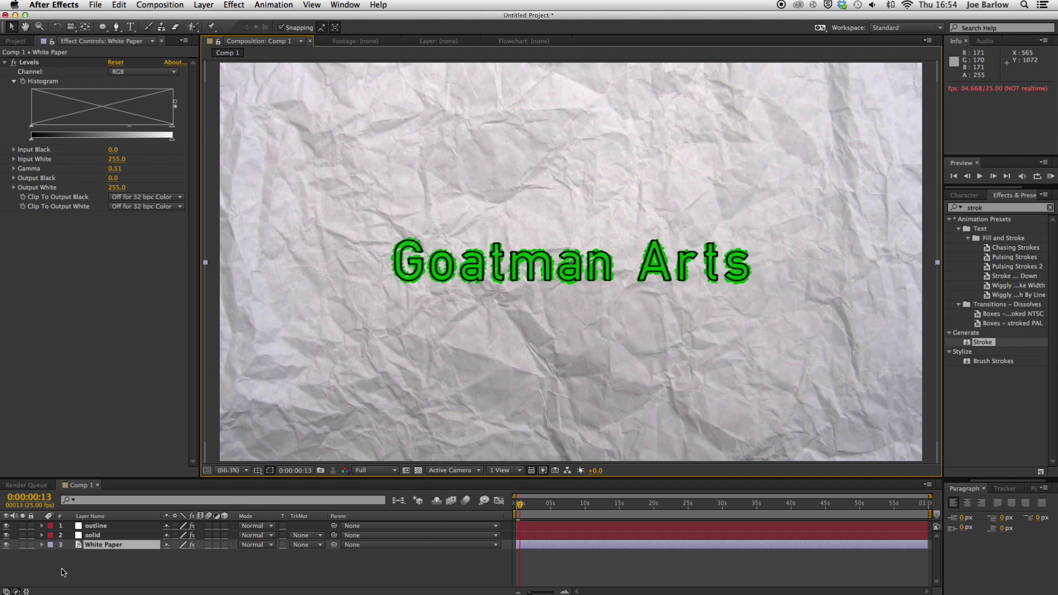
# Step: Set the scribble stroke width to 3 and curviness to 35%, then preview
pyautogui.click(102, 535)
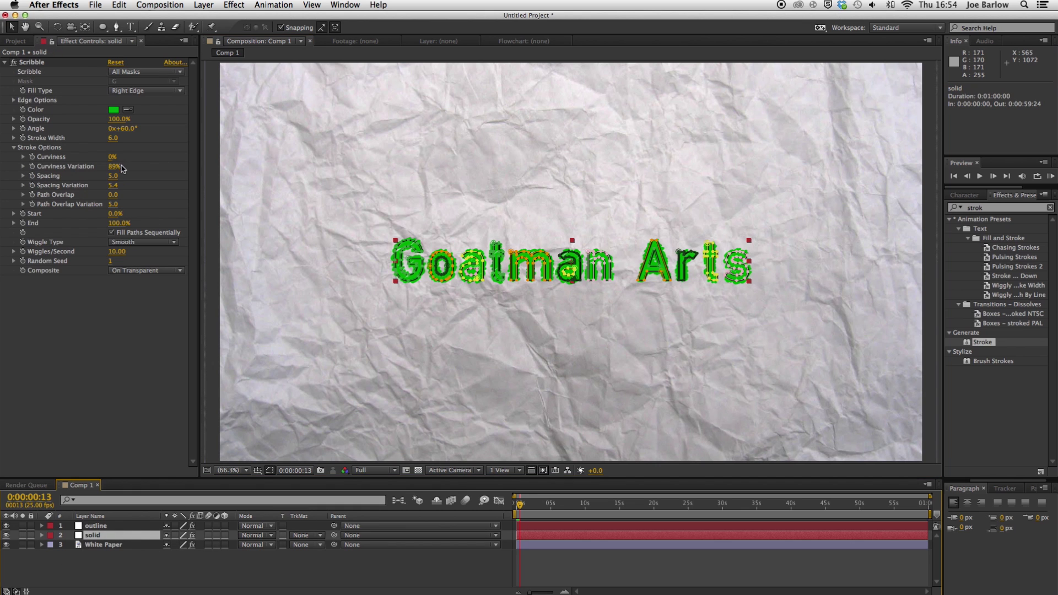
pyautogui.click(114, 138)
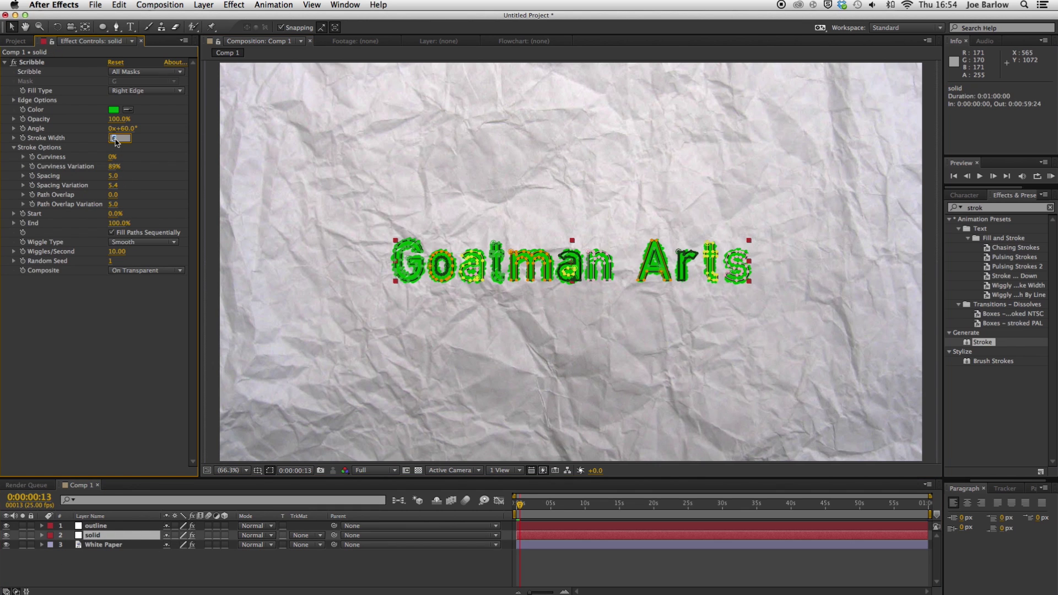
pyautogui.write('3')
pyautogui.press('Return')
pyautogui.click(87, 300)
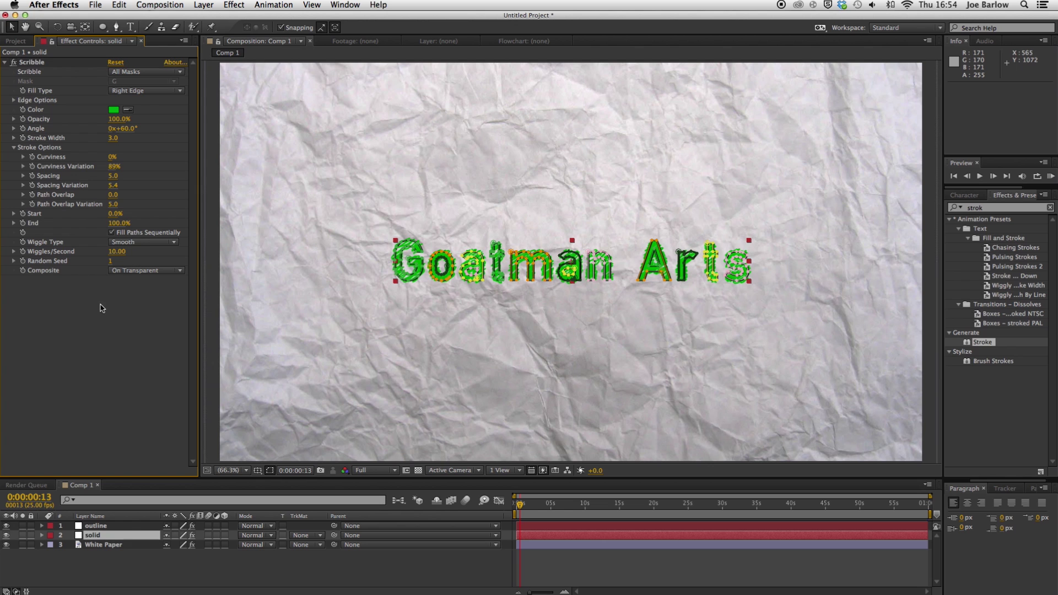
pyautogui.moveTo(111, 158); pyautogui.dragTo(134, 157)
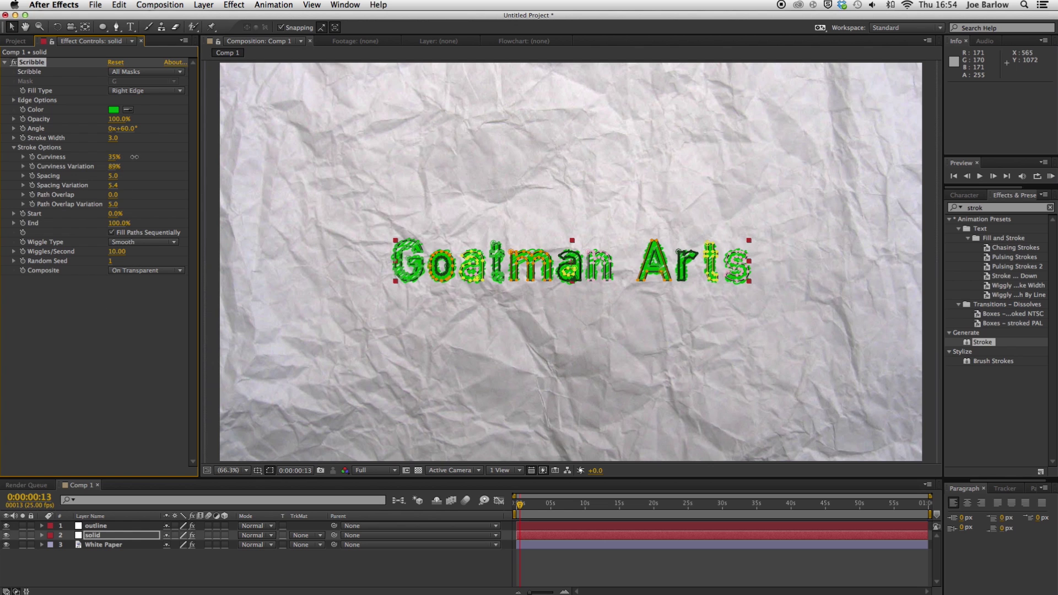
pyautogui.click(259, 170)
pyautogui.press('space')
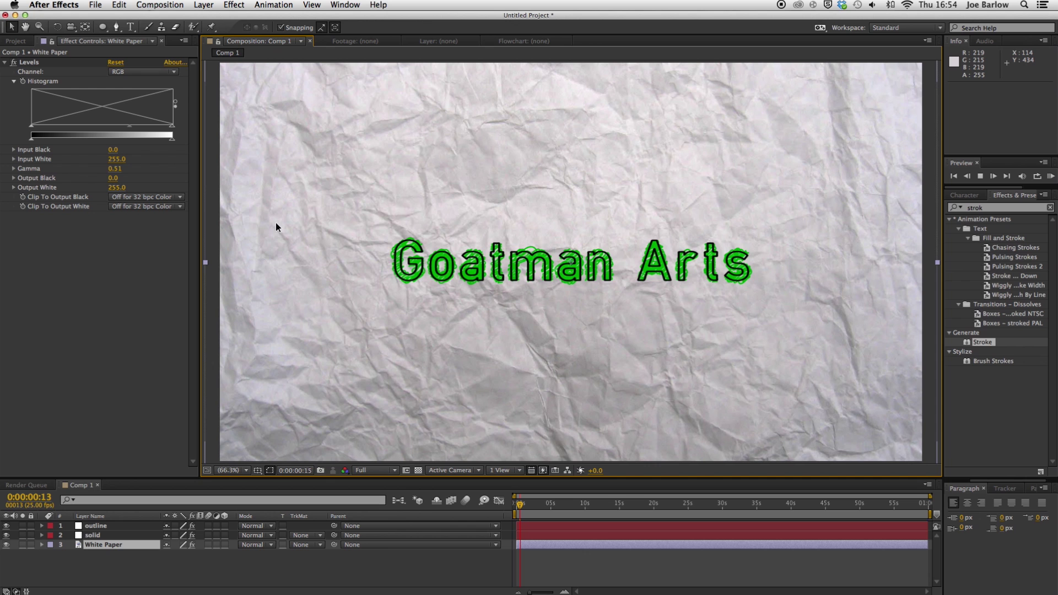
# Step: Duplicate the solid layer as solid 2 and move it beneath solid
pyautogui.click(148, 545)
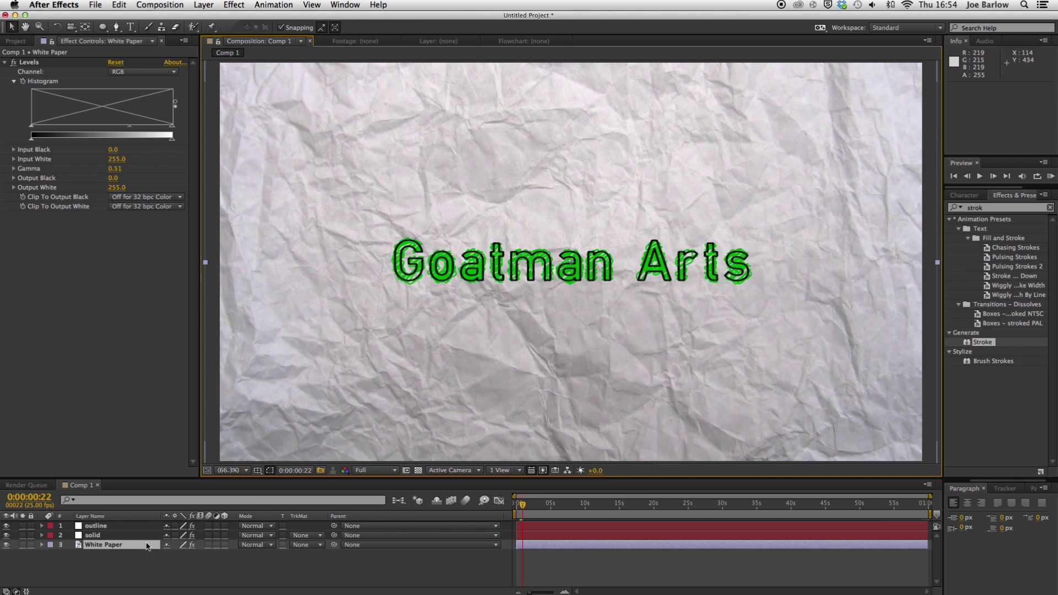
pyautogui.click(122, 536)
pyautogui.press('super+d')
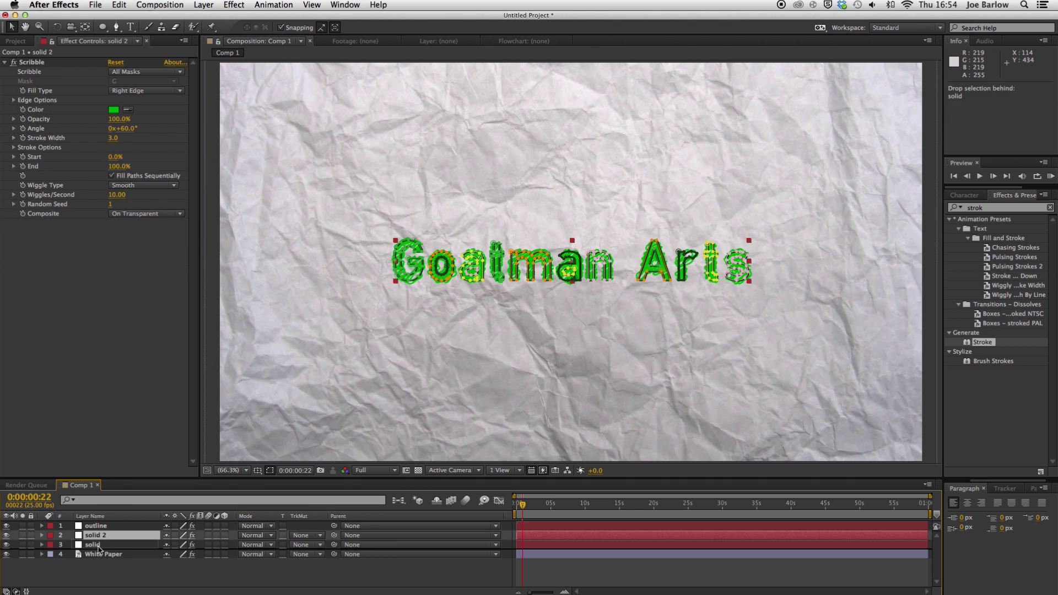
pyautogui.press('super+[')
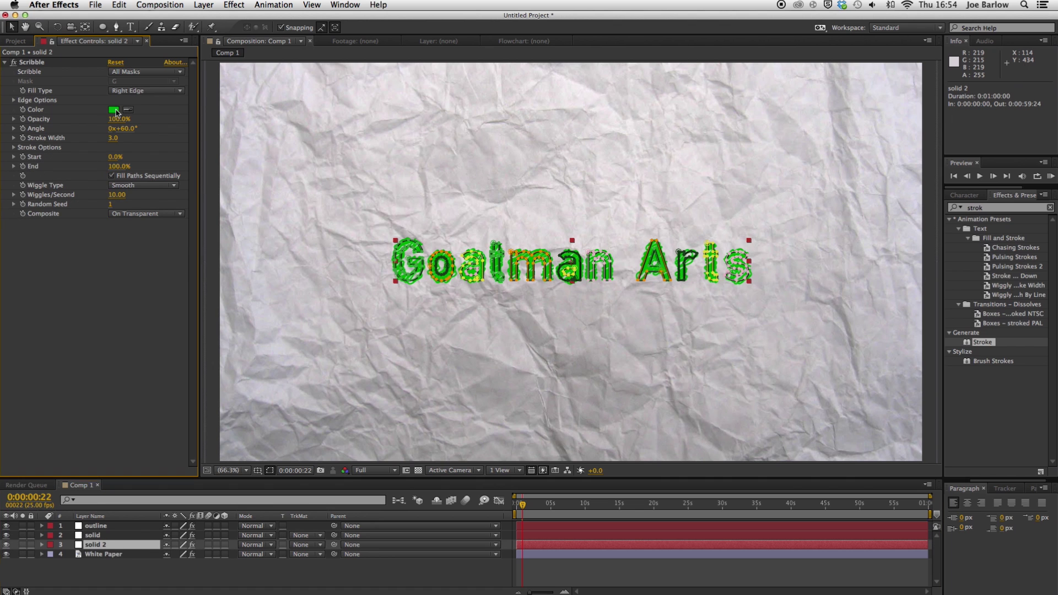
# Step: Make solid 2's scribble black (000000) with Outside Edge fill, then preview
pyautogui.click(113, 109)
pyautogui.write('000000')
pyautogui.press('Return')
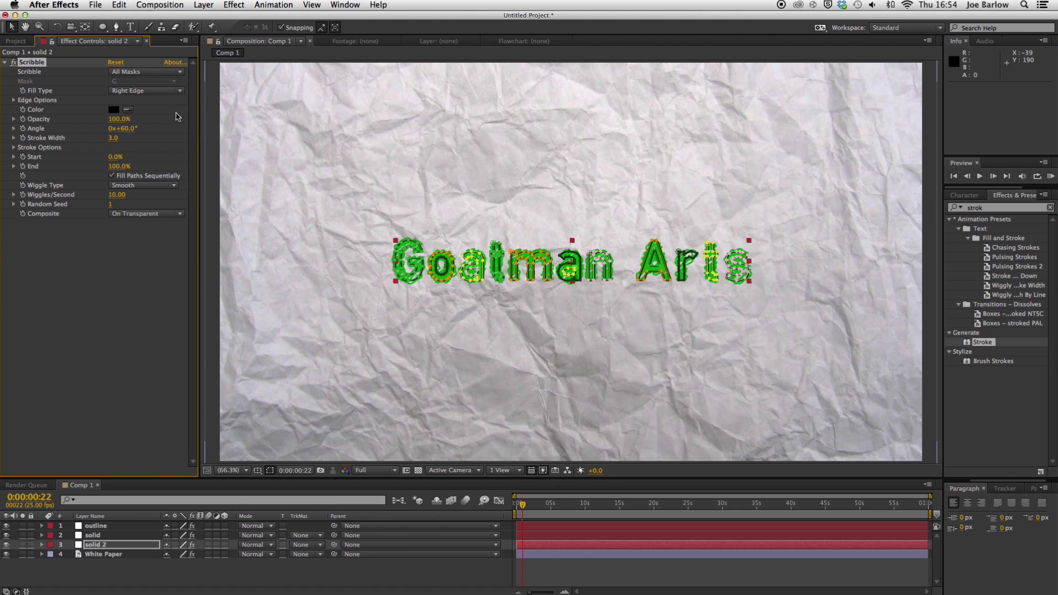
pyautogui.click(145, 90)
pyautogui.click(141, 133)
pyautogui.click(248, 134)
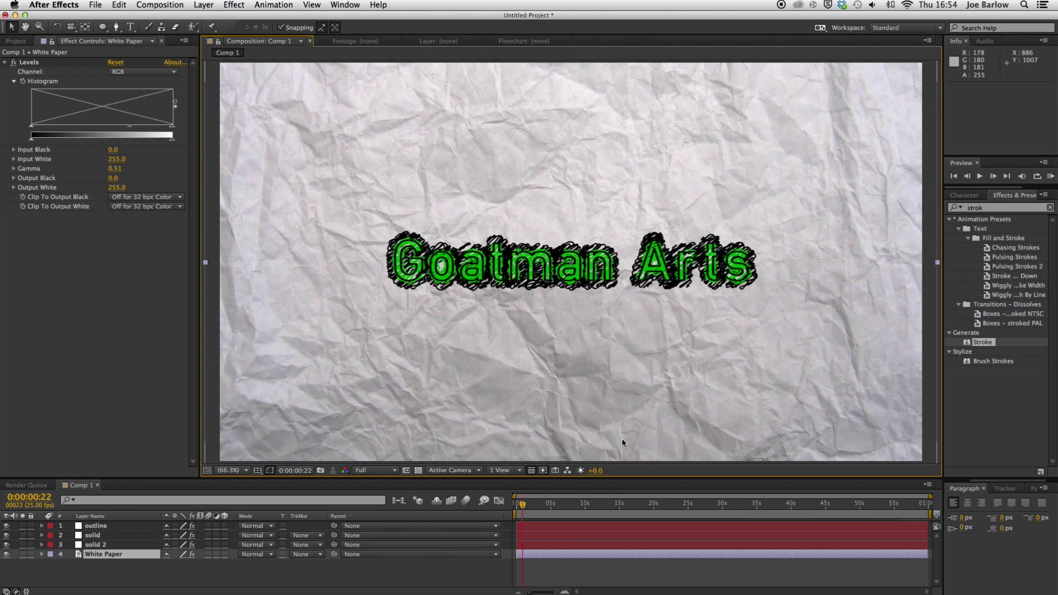
pyautogui.click(144, 577)
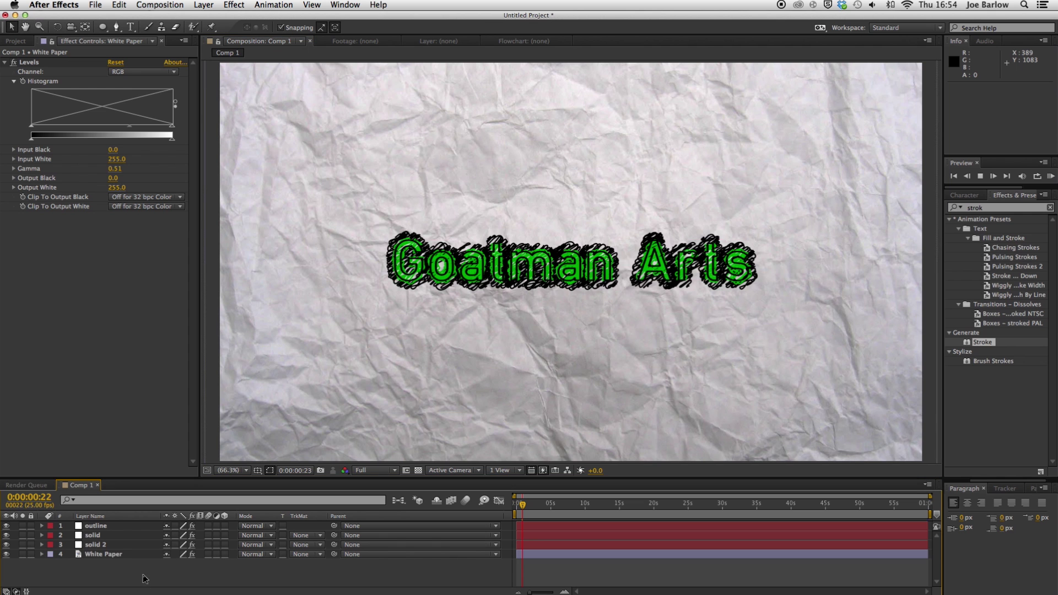
pyautogui.press('space')
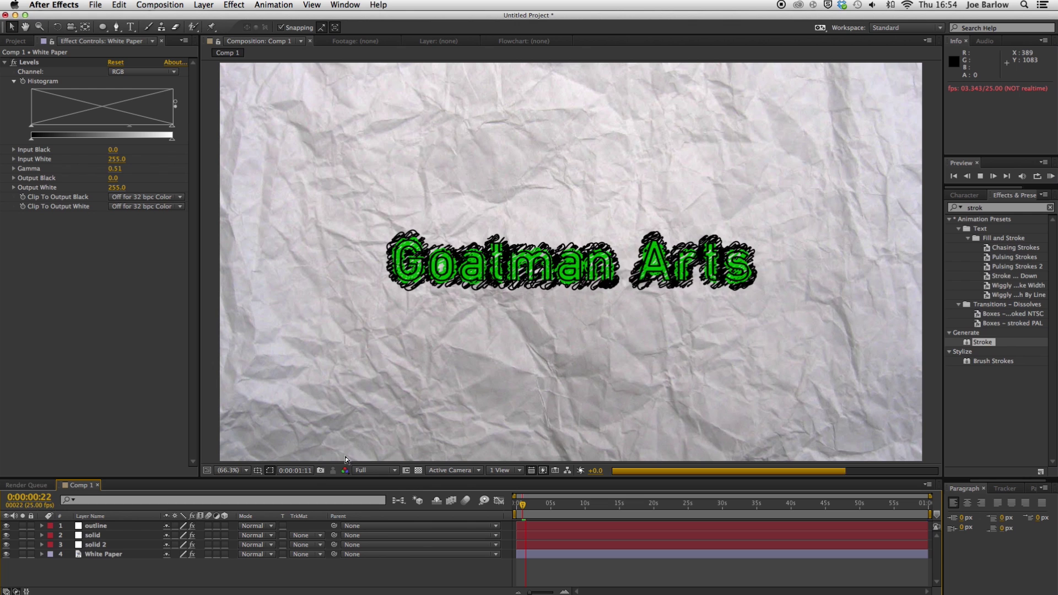
# Step: Set the outline layer's blending mode to Dancing Dissolve
pyautogui.press('space')
pyautogui.click(109, 527)
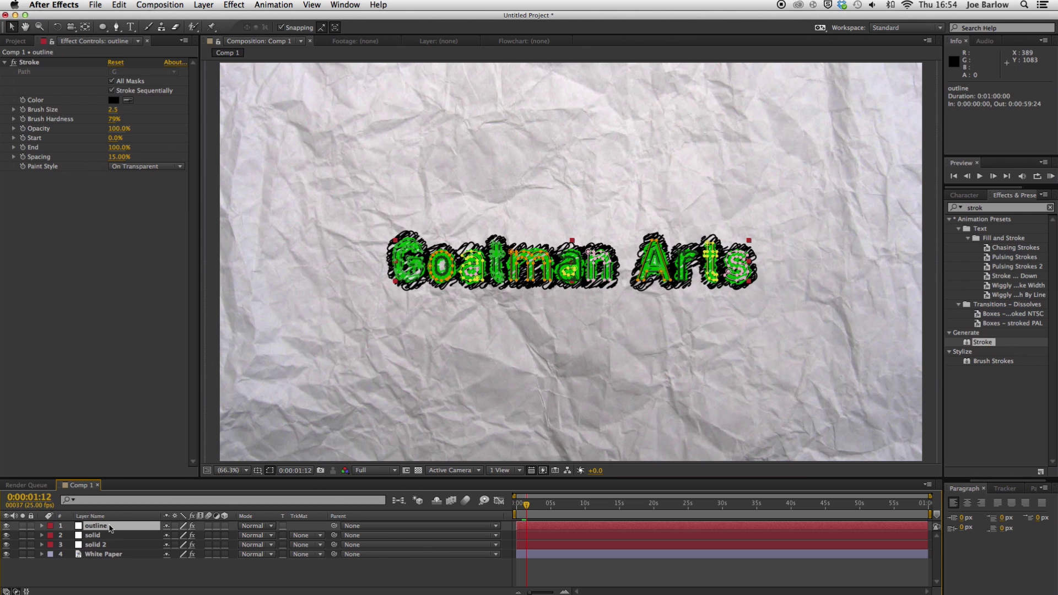
pyautogui.click(250, 528)
pyautogui.click(277, 169)
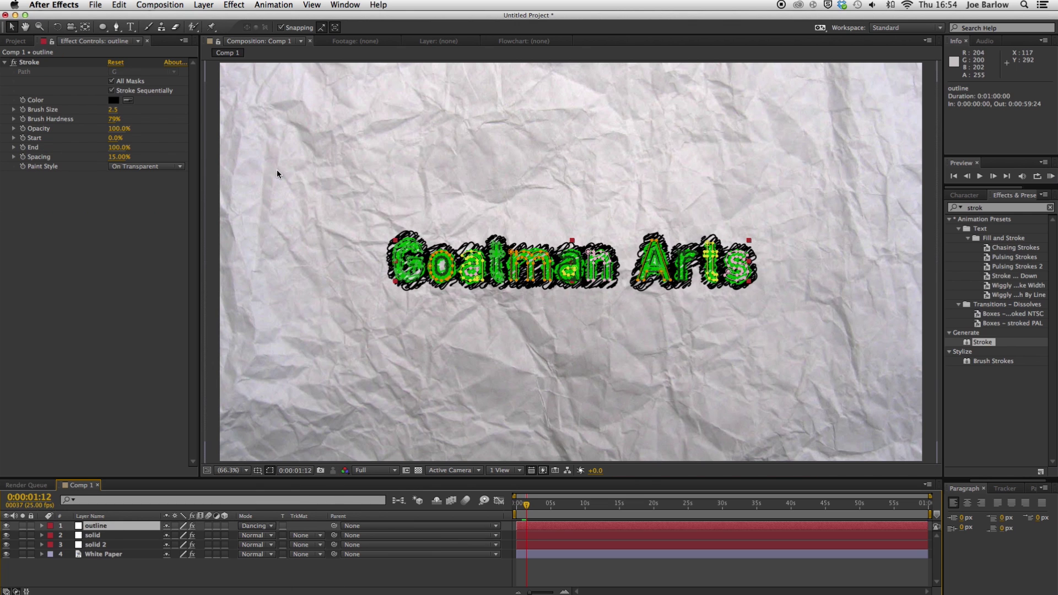
pyautogui.click(279, 168)
# Step: Select the outline, solid and solid 2 layers and pre-compose them
pyautogui.click(104, 545)
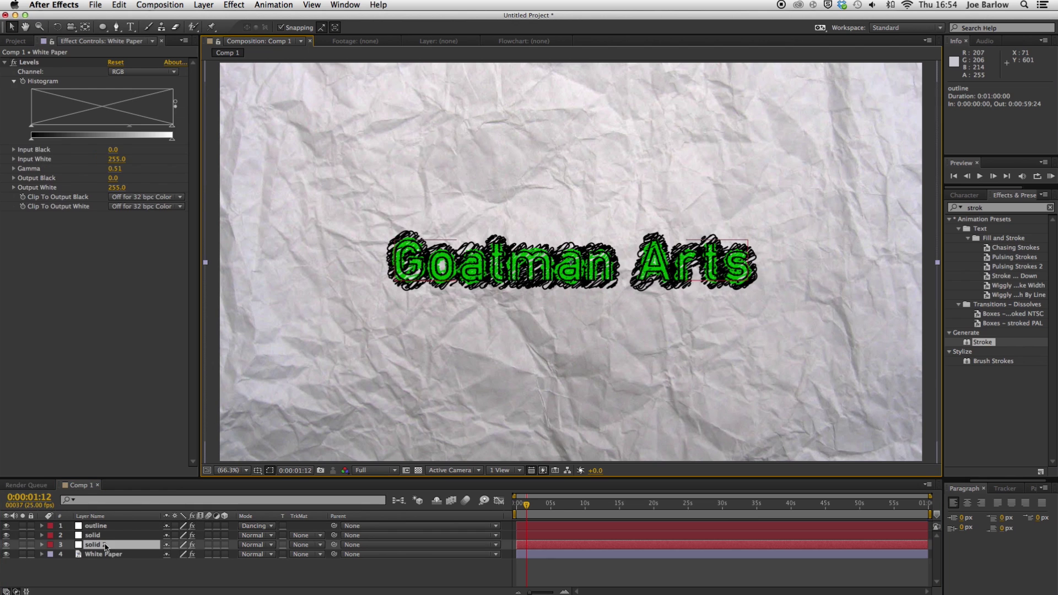
pyautogui.click(106, 535)
pyautogui.click(108, 526)
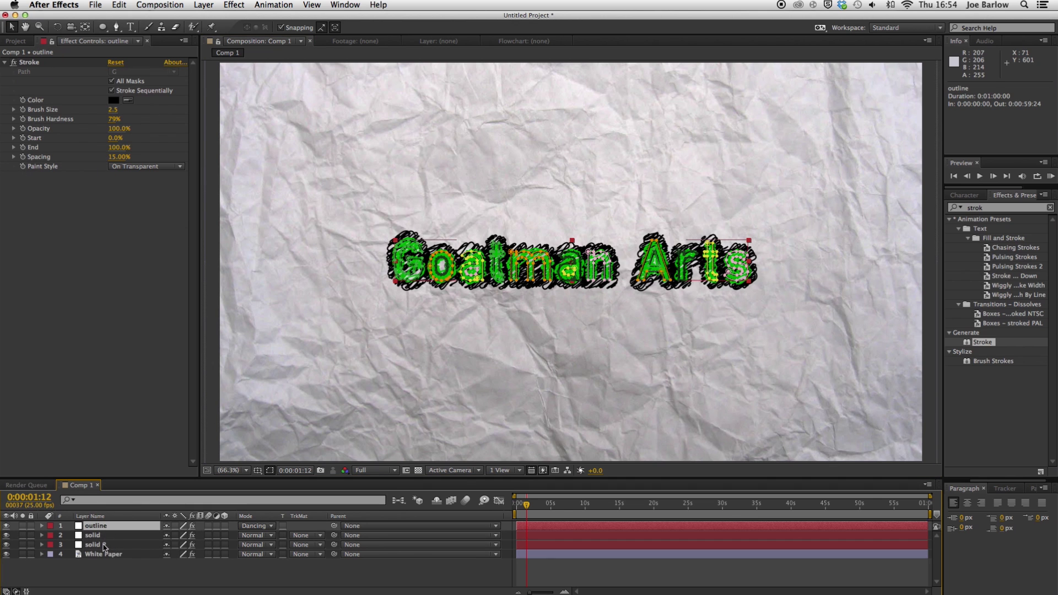
pyautogui.keyDown('shift'); pyautogui.click(104, 546); pyautogui.keyUp('shift')
pyautogui.press('super+shift+c')
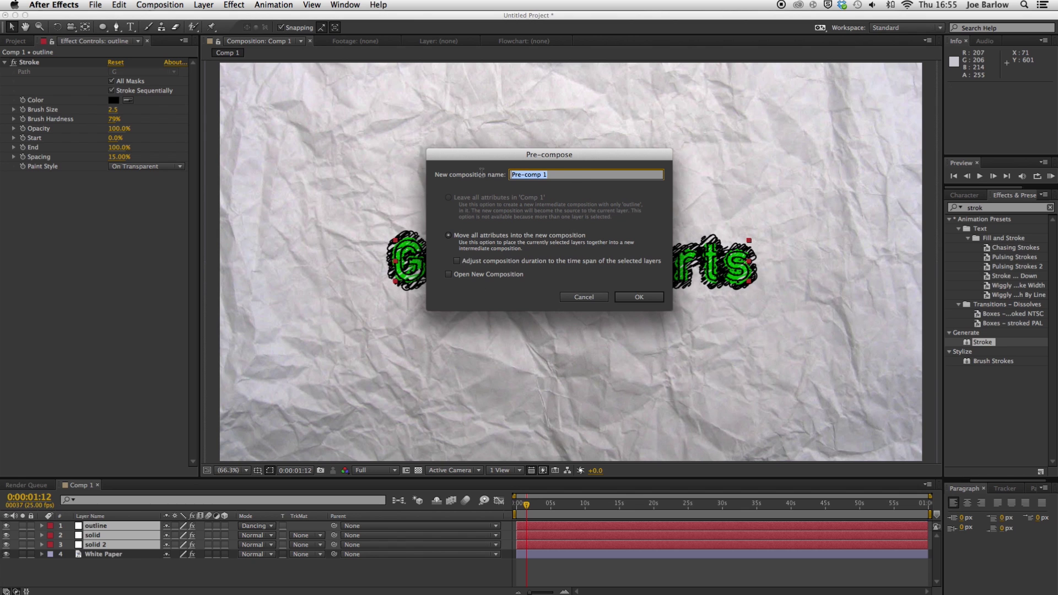
# Step: Name the precomp GMA, set it to Multiply over the paper, and preview
pyautogui.write('C')
pyautogui.press('Return')
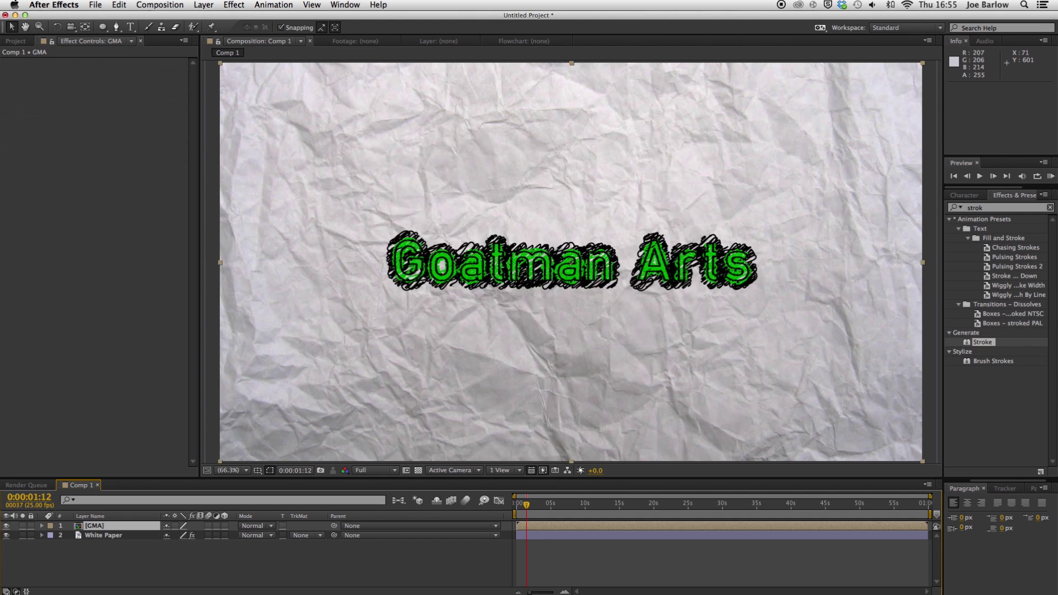
pyautogui.click(259, 526)
pyautogui.click(269, 204)
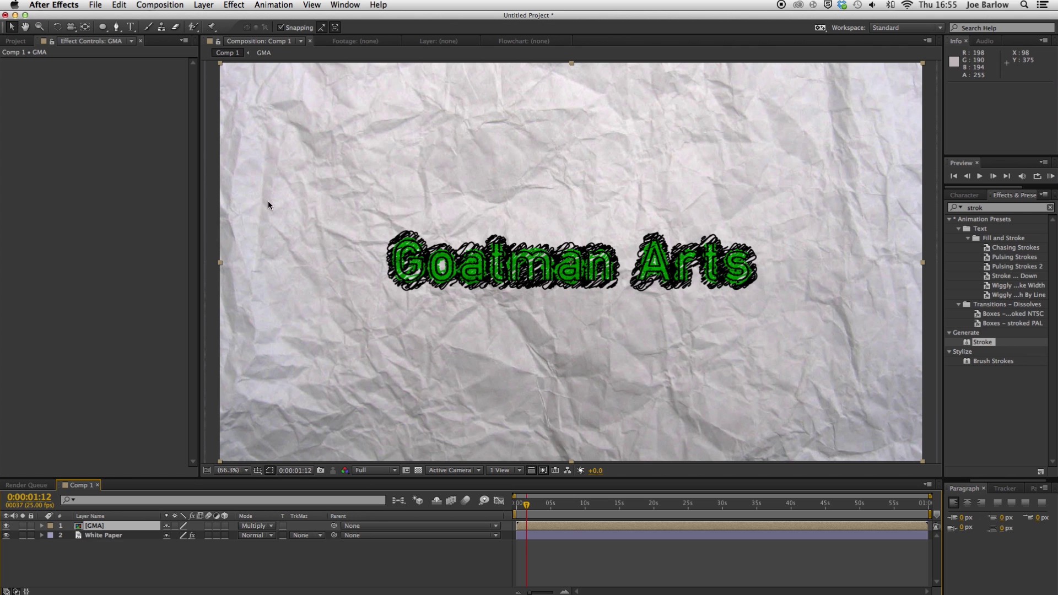
pyautogui.click(617, 560)
pyautogui.press('space')
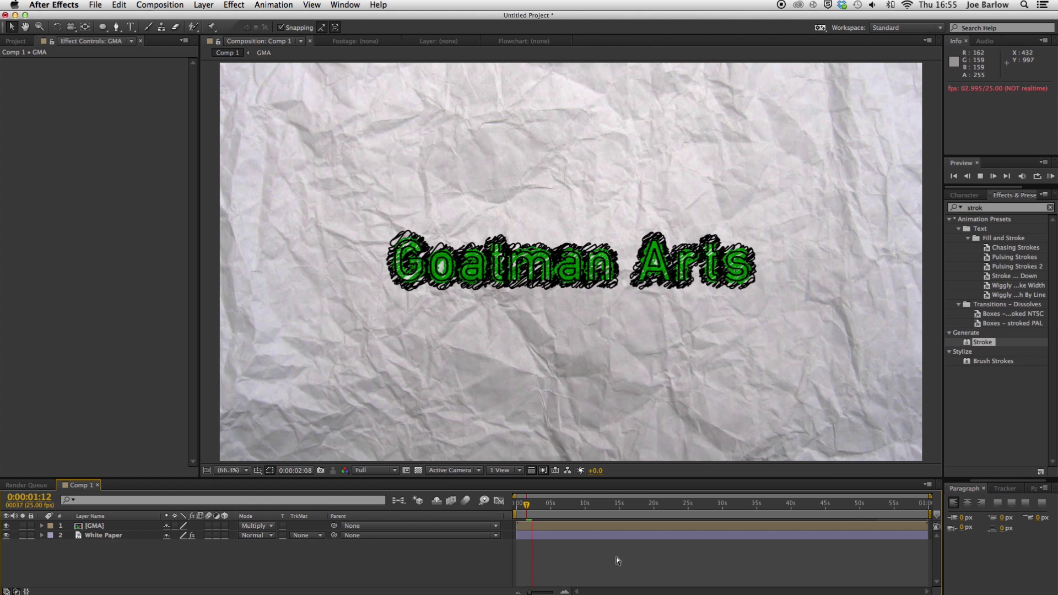
# Step: Stop the preview, return the playhead to 0:00:00:00, clear the effects search, and select GMA
pyautogui.press('space')
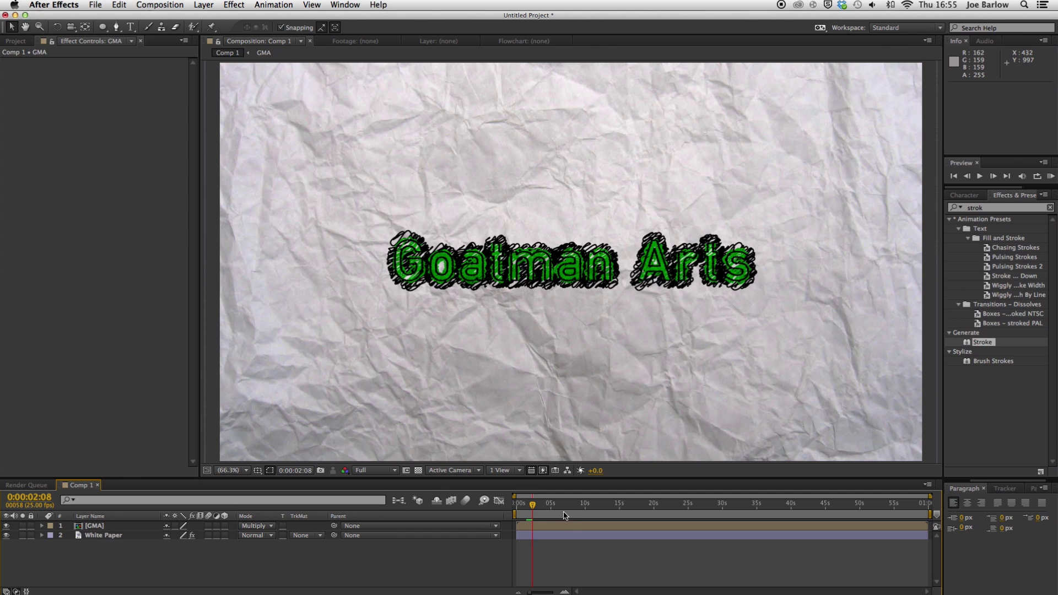
pyautogui.moveTo(526, 503); pyautogui.dragTo(499, 503)
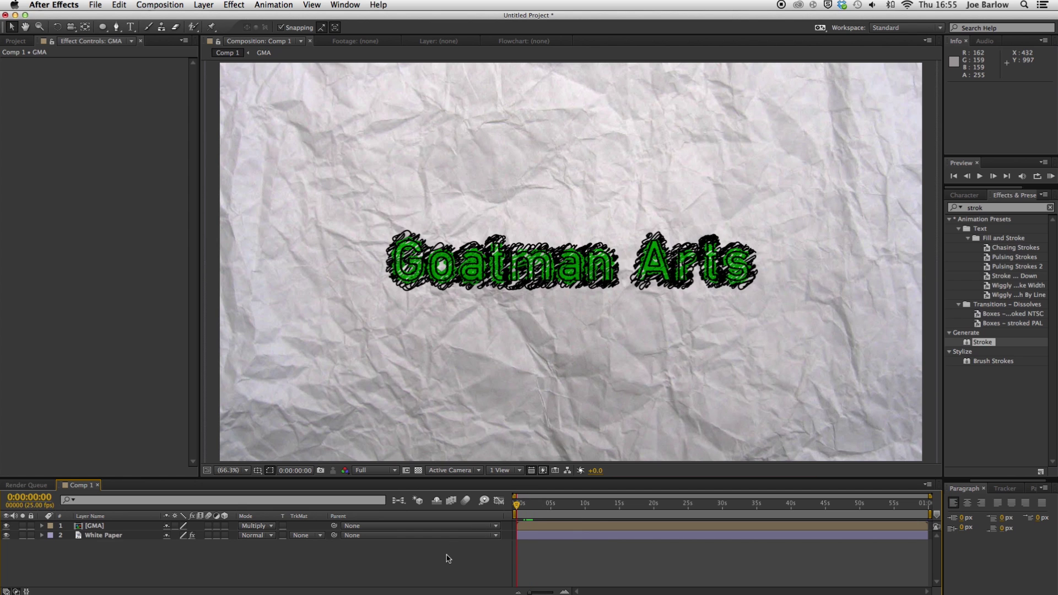
pyautogui.click(1051, 208)
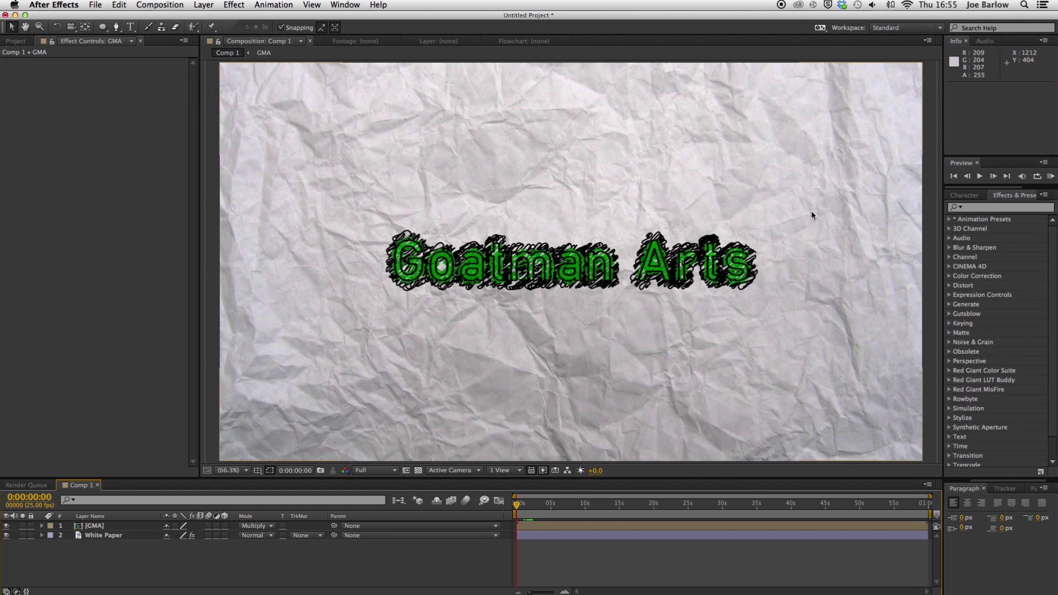
pyautogui.click(809, 213)
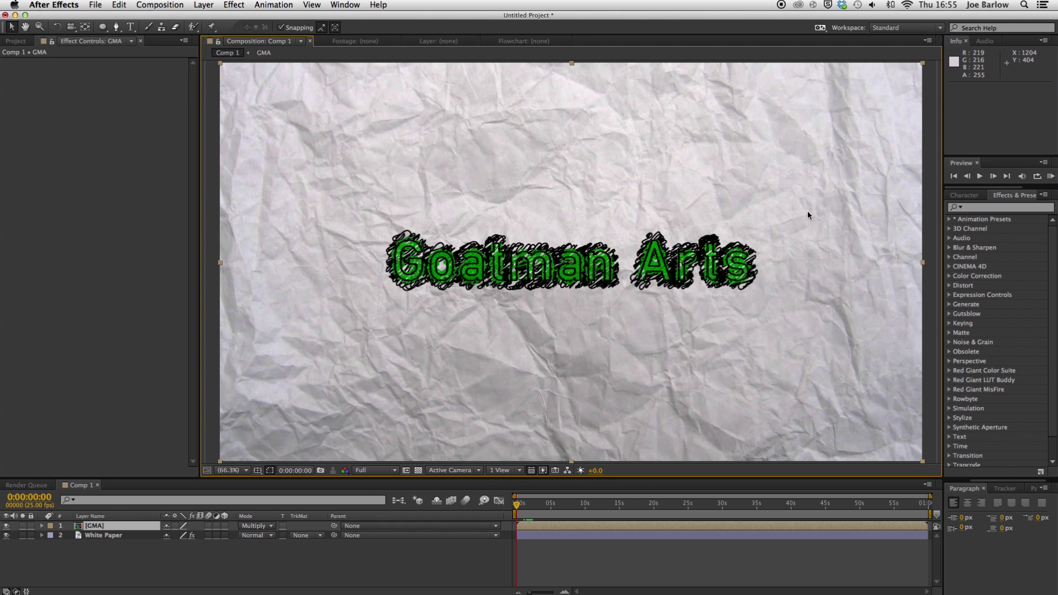